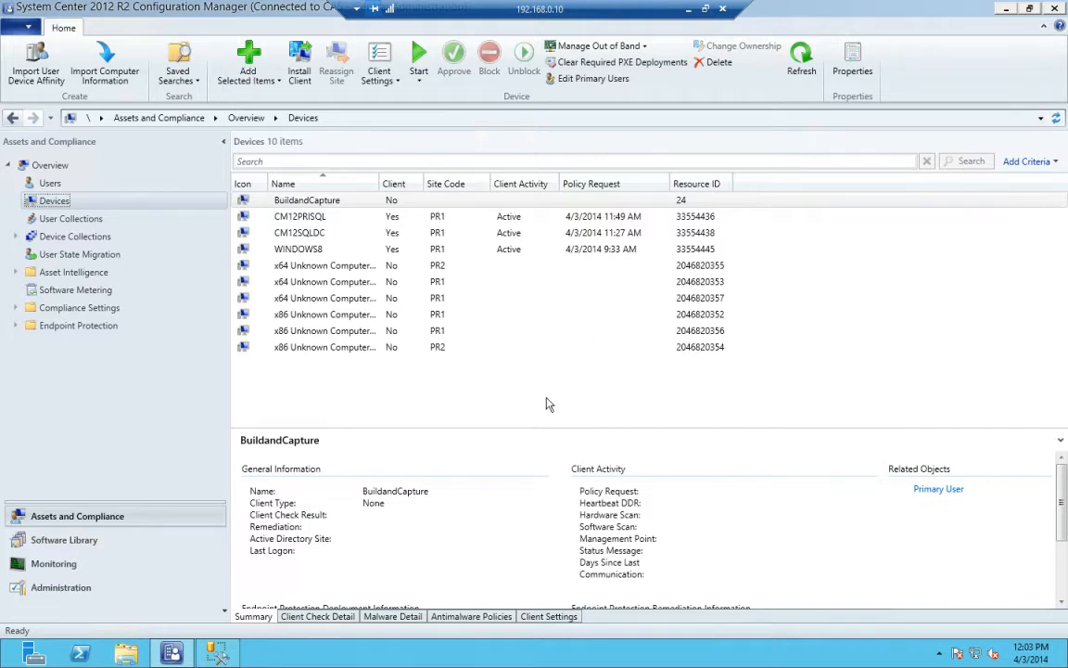
Step: Open the Site Maintenance task list for the PR1 primary site under Site Configuration
click(467, 219)
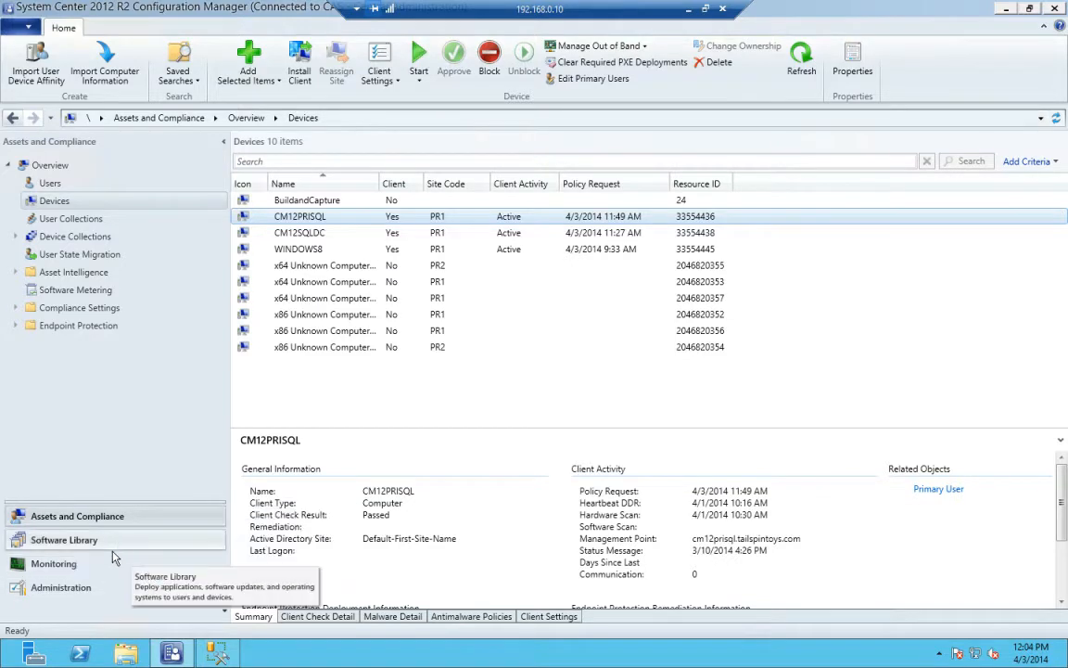
click(100, 588)
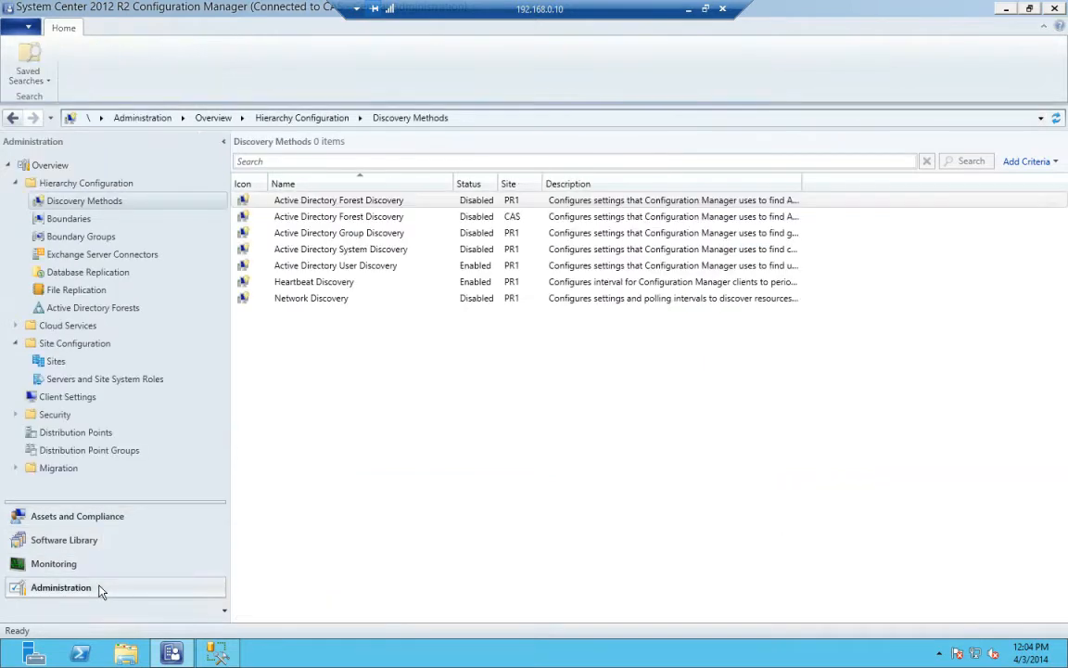
click(93, 362)
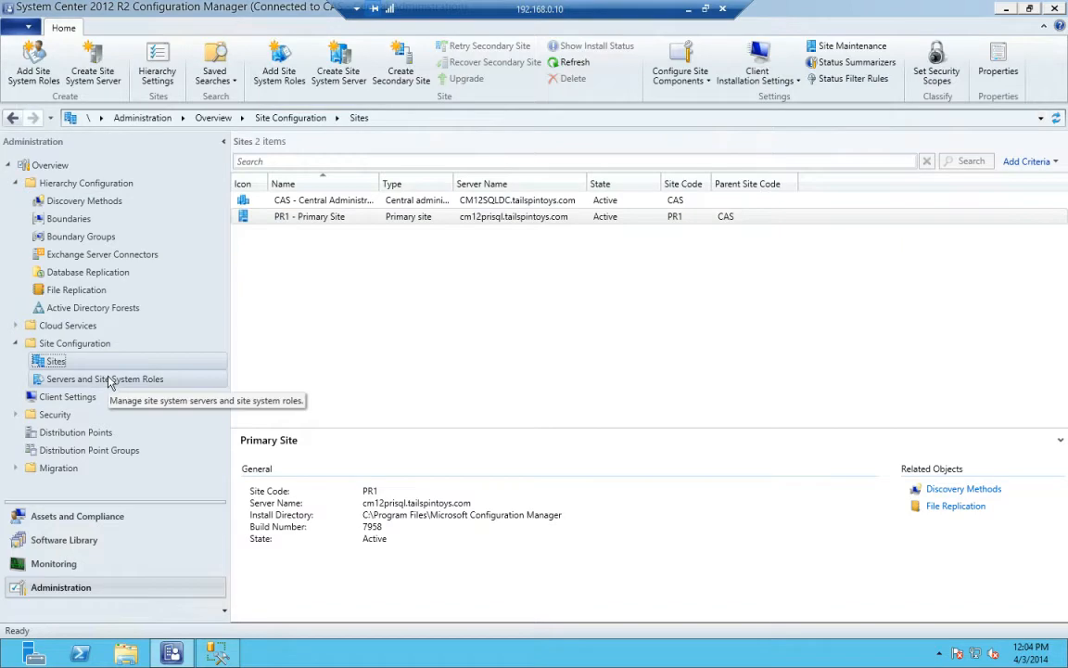
click(108, 380)
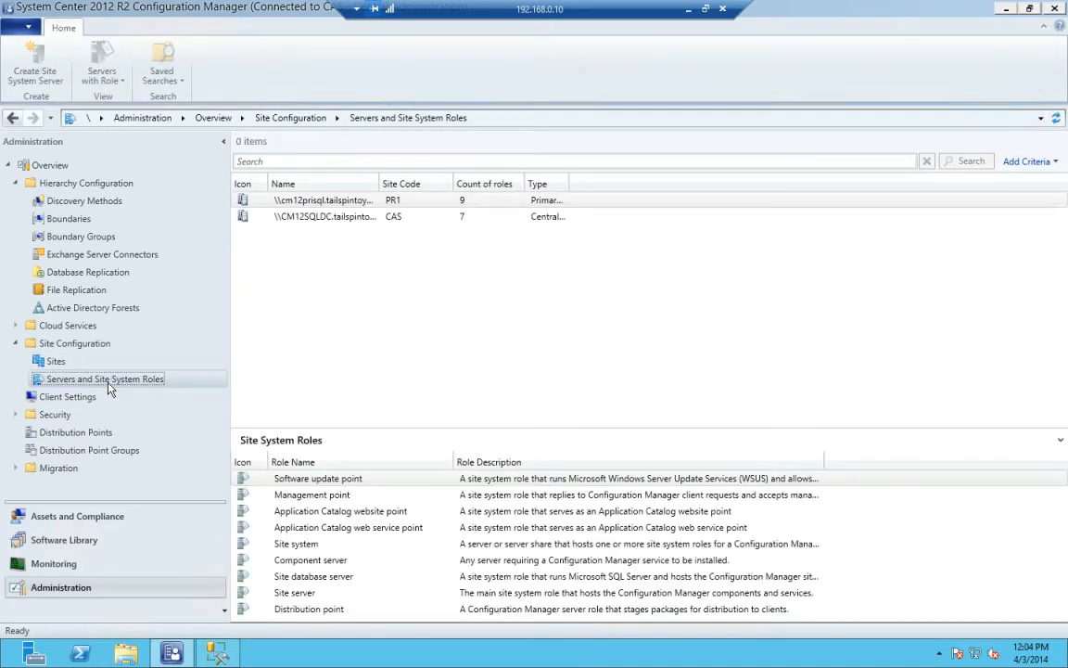
click(57, 361)
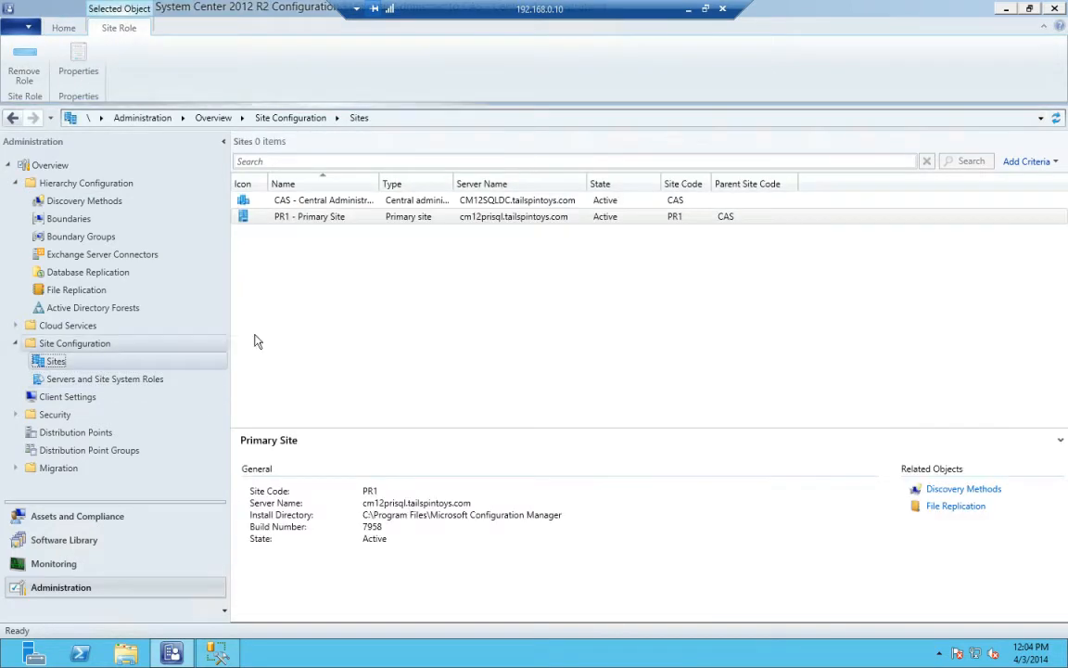
click(319, 221)
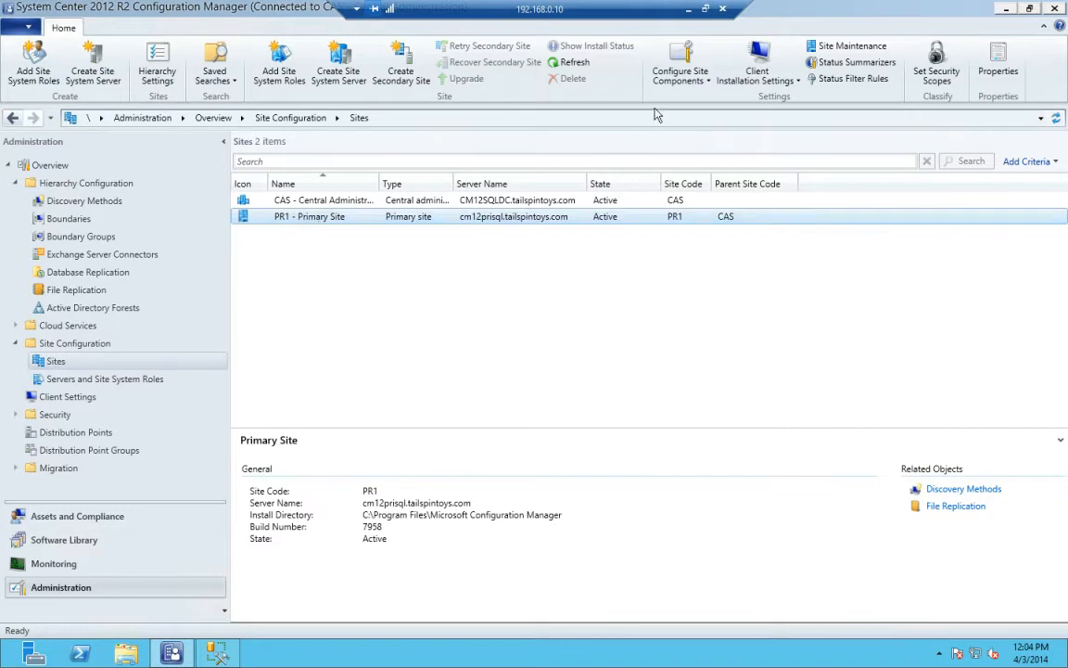
click(839, 46)
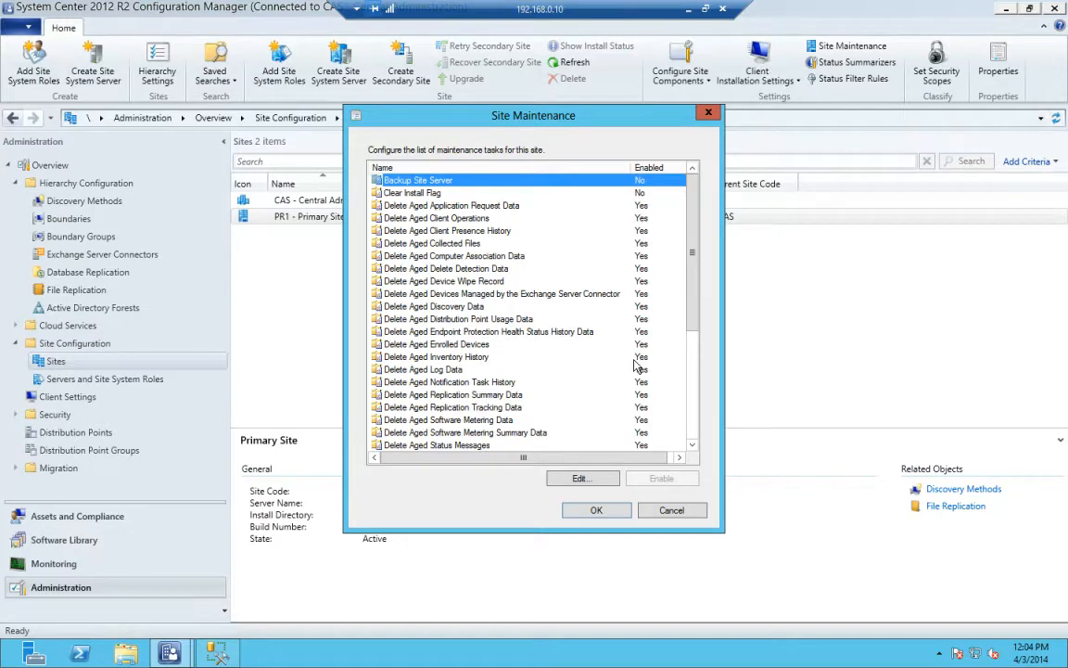
Step: Inspect the inactivity period and schedule of the Delete Aged Discovery Data maintenance task and close its properties without saving
click(461, 242)
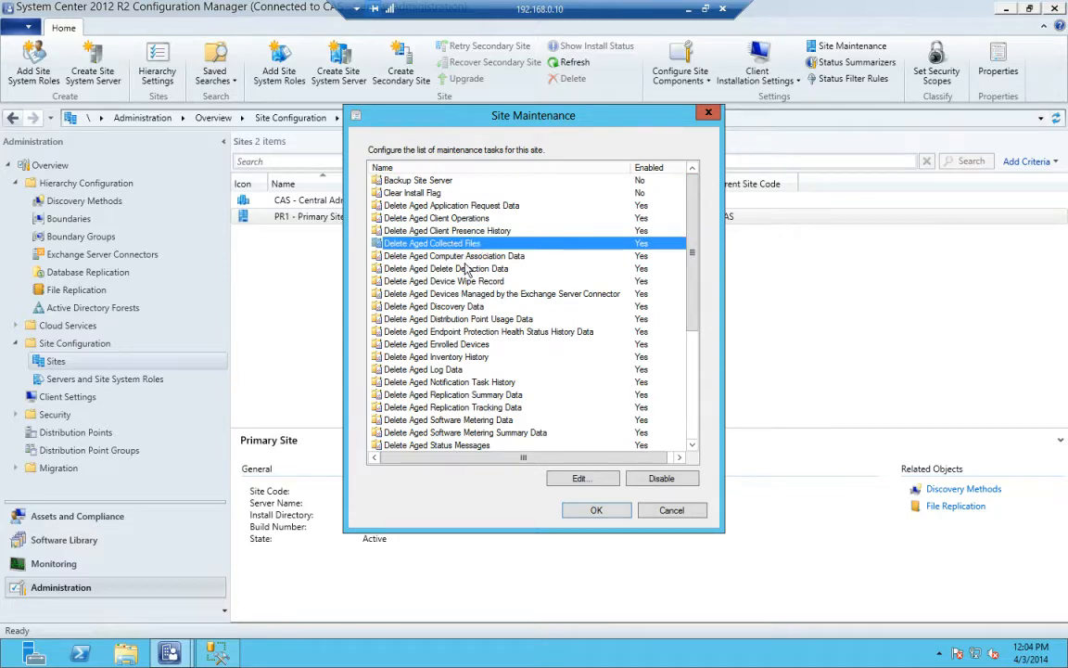
click(469, 306)
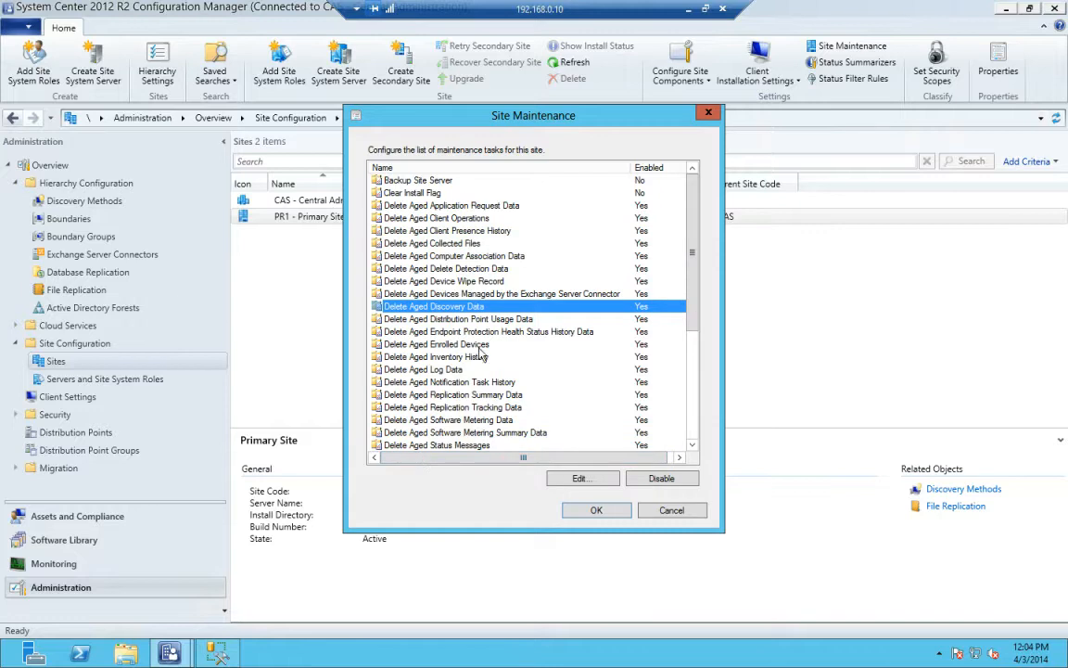
double_click(477, 309)
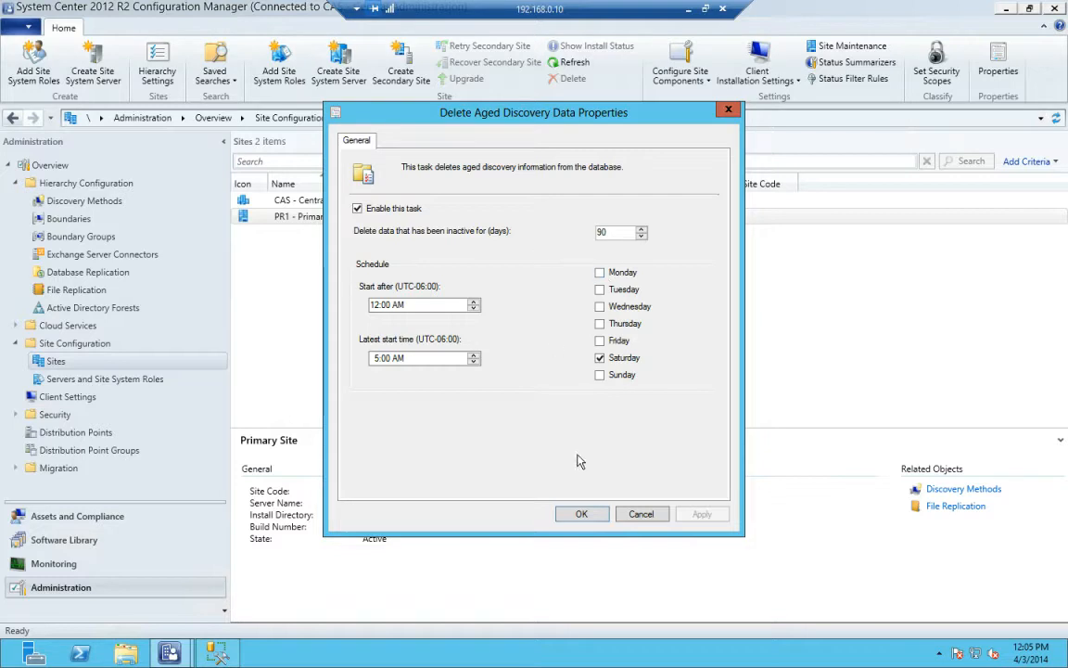
click(638, 516)
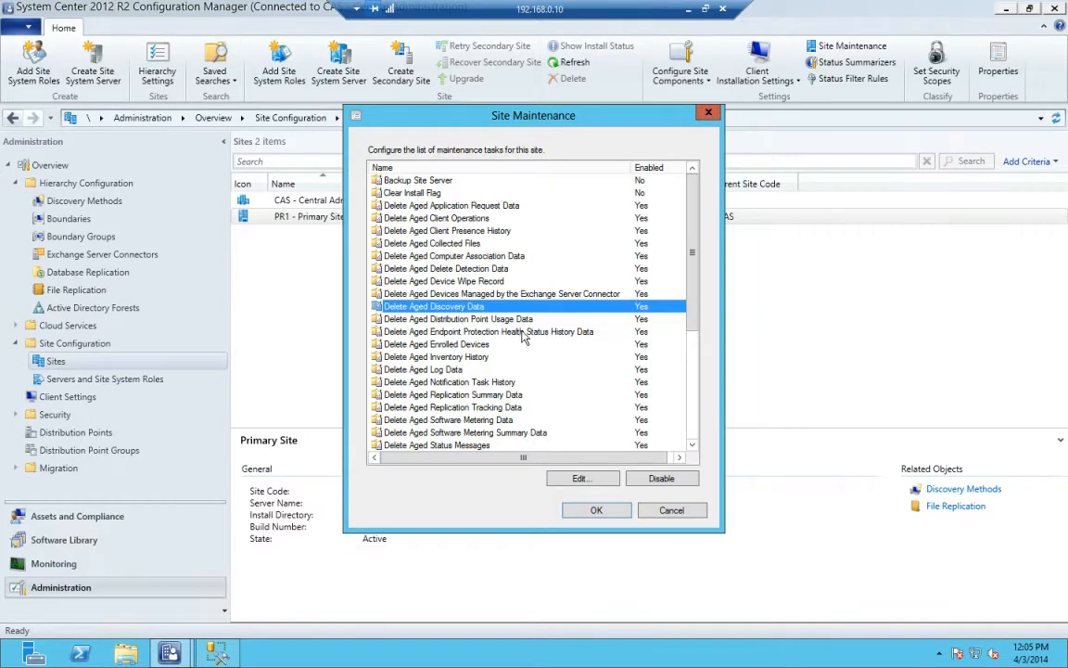
Step: Inspect the properties of the Delete Inactive Client Discovery Data task without saving, and close the site maintenance list
scroll(684, 339, down, 3)
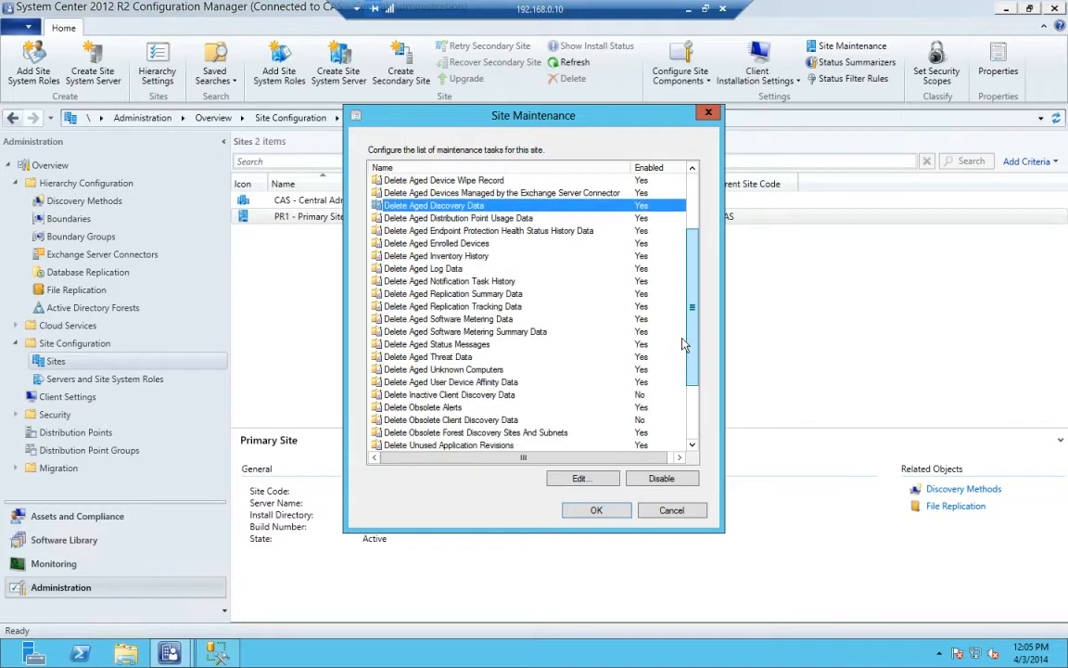
click(461, 395)
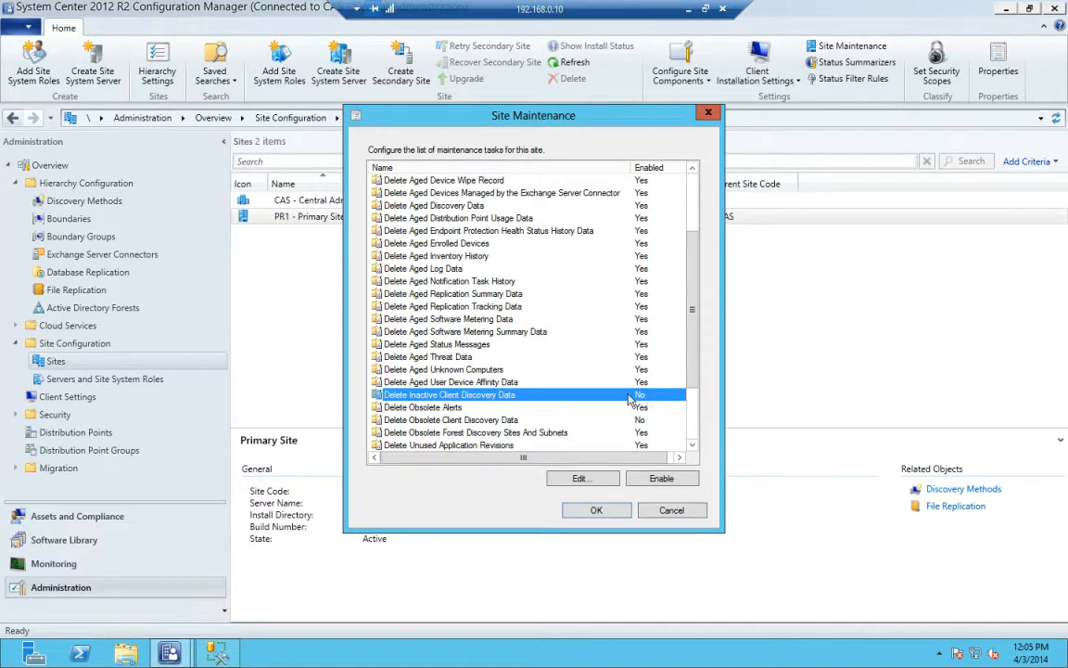
double_click(468, 397)
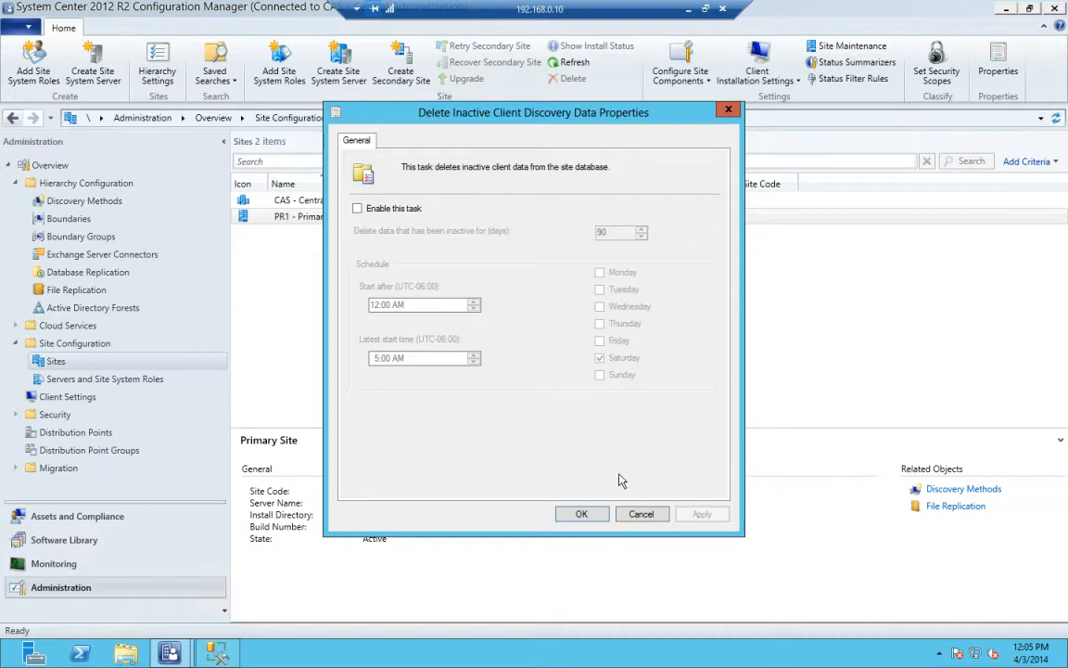
click(639, 515)
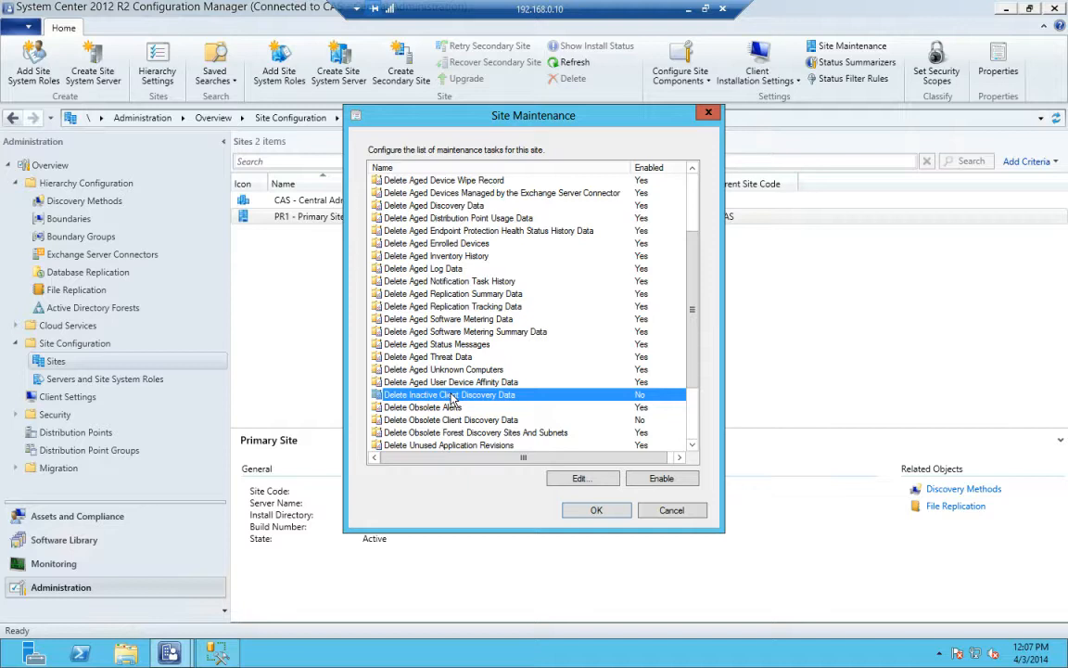
click(433, 204)
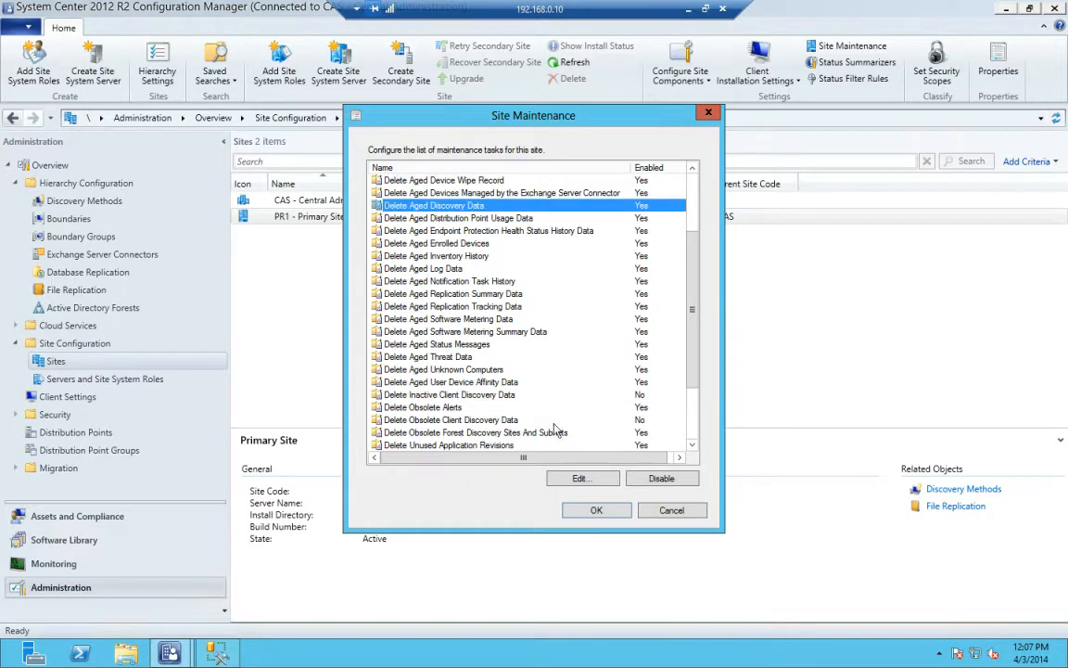
click(617, 510)
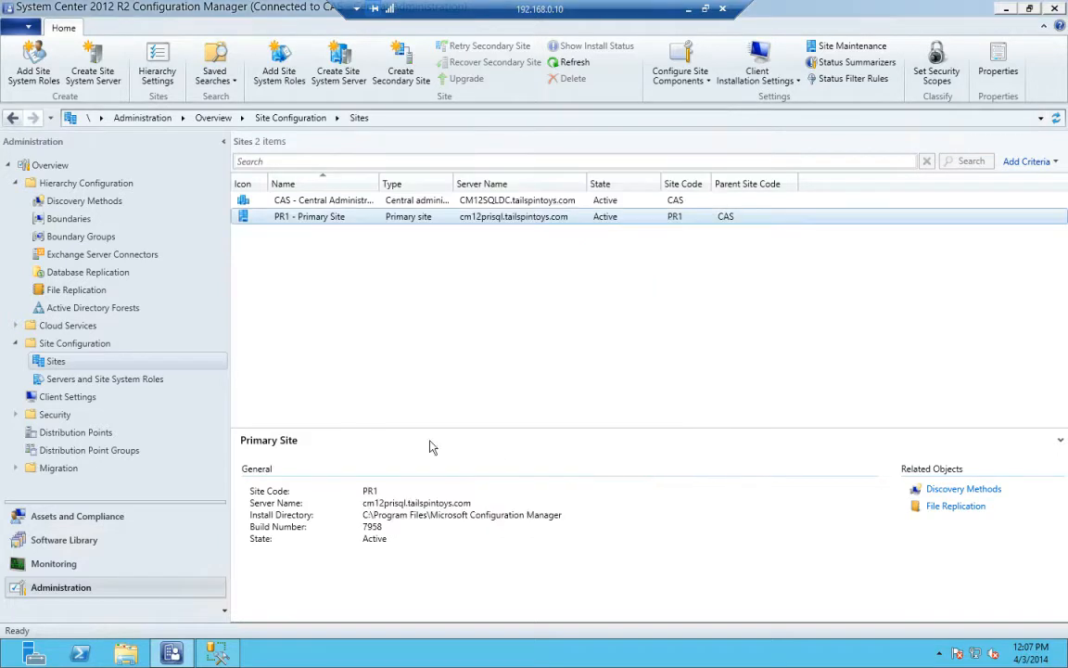
Step: Display the options for excluding computers in the properties of the Active Directory System Discovery method
click(93, 202)
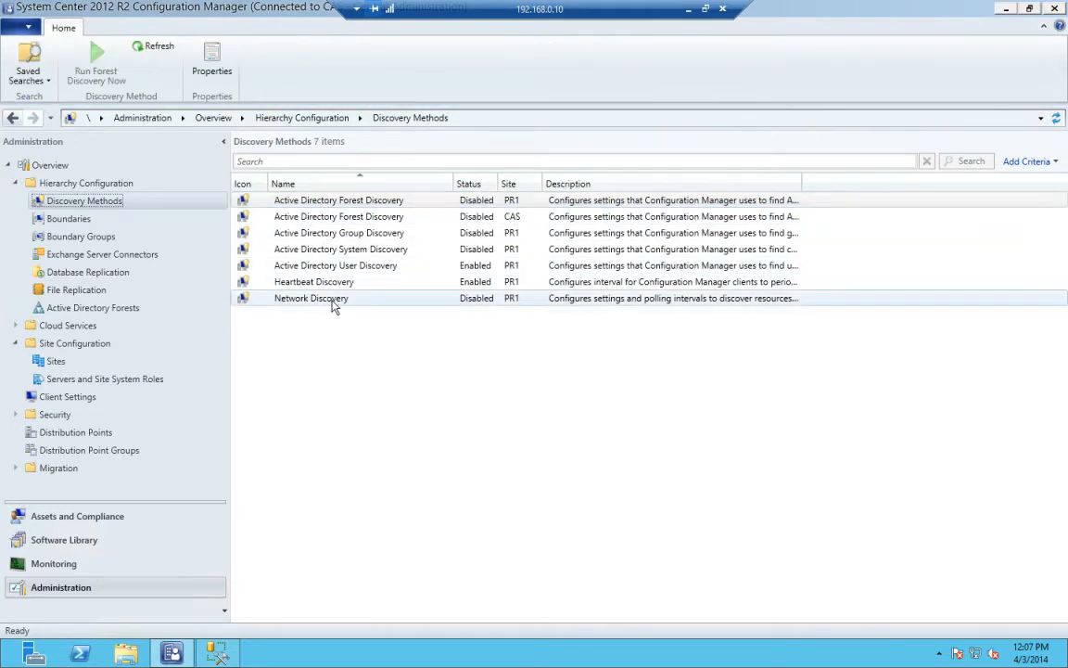
click(338, 283)
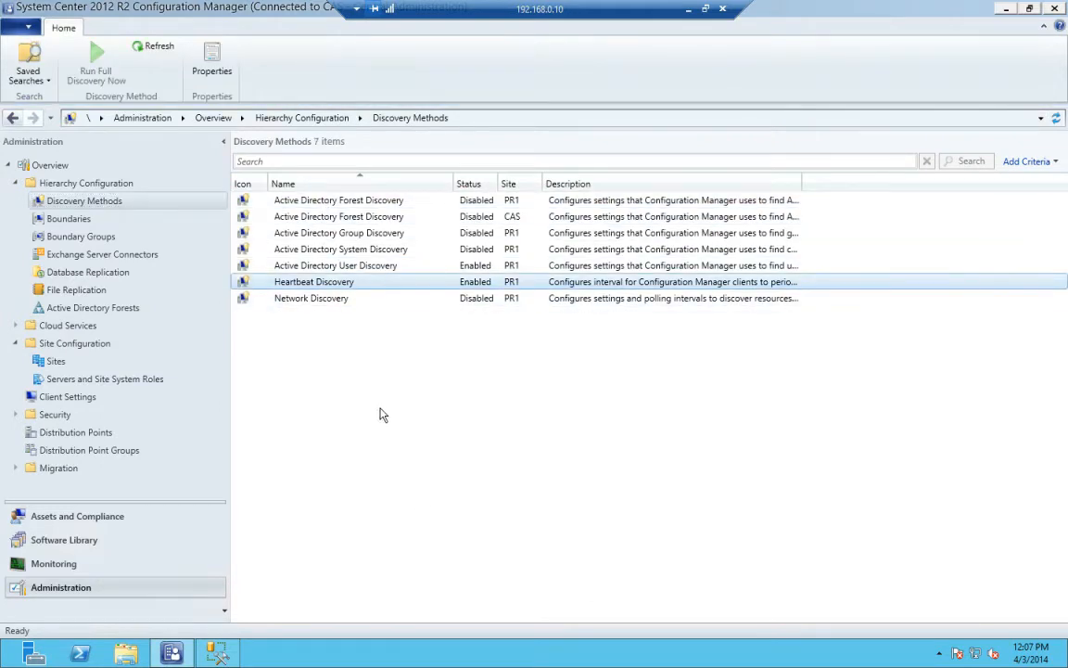
click(355, 249)
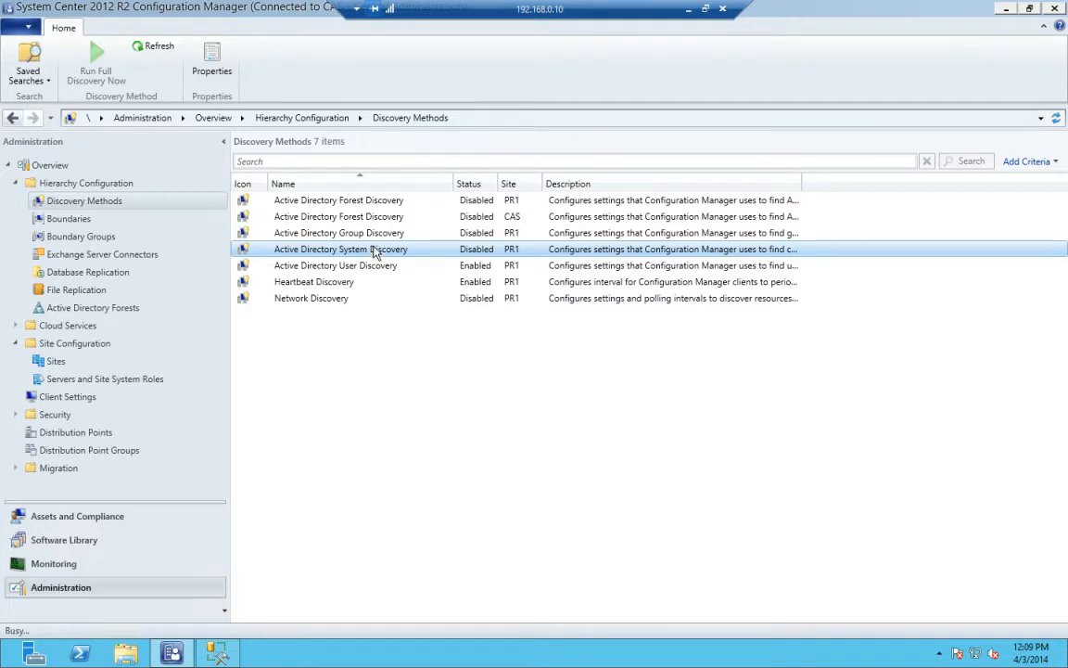
double_click(375, 249)
click(574, 153)
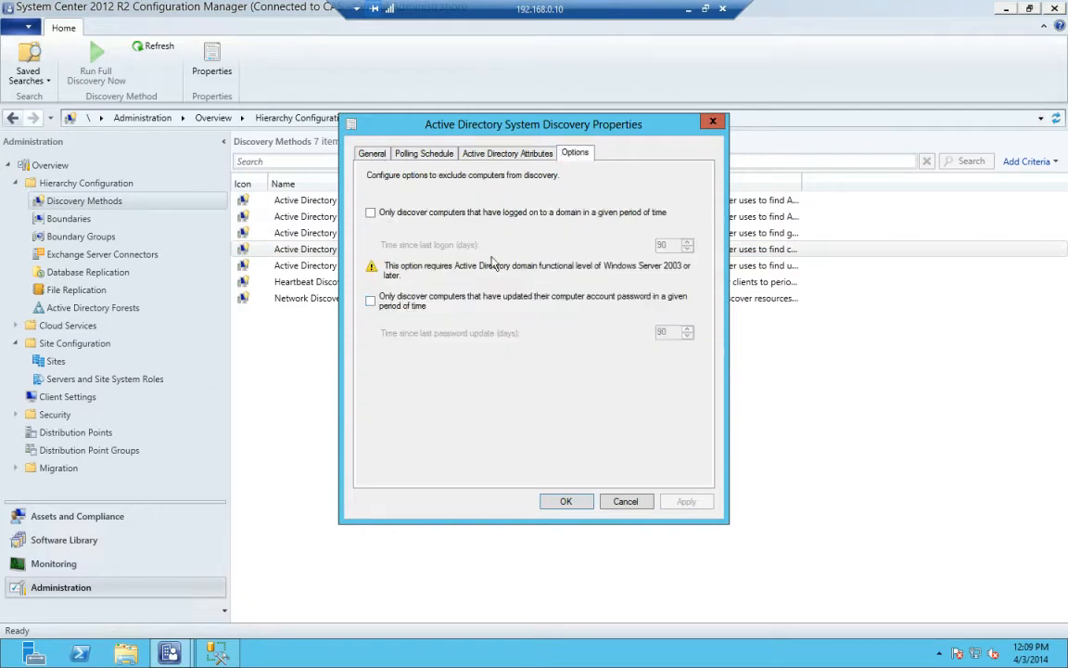
Step: Try the filters limiting discovery to computers with a recent domain logon or account password update, and clear both again
click(497, 214)
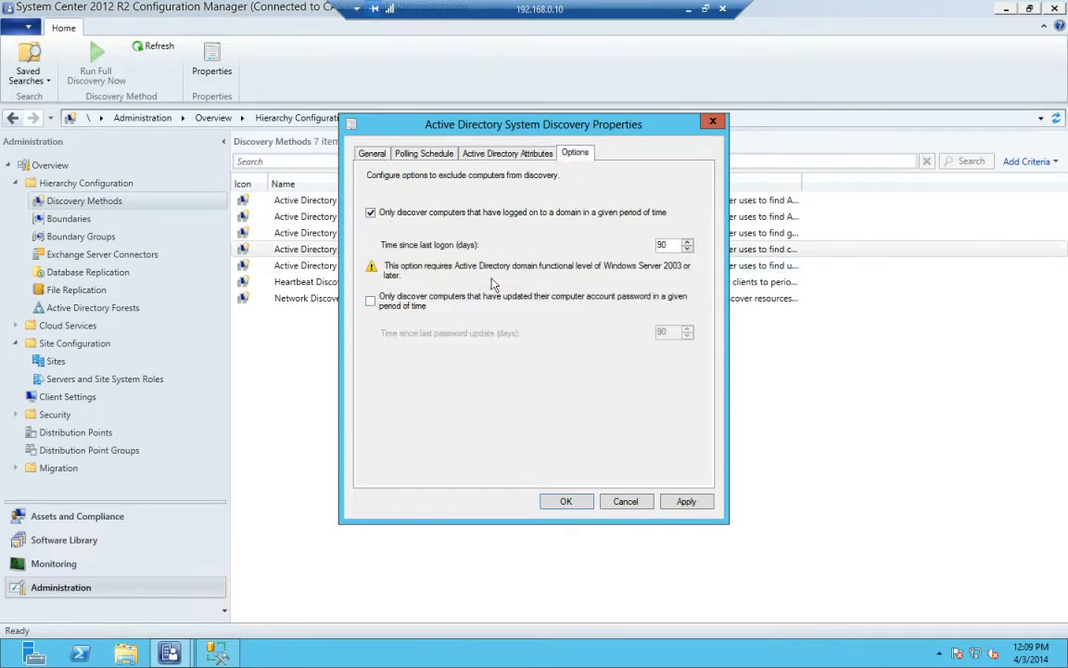
click(443, 298)
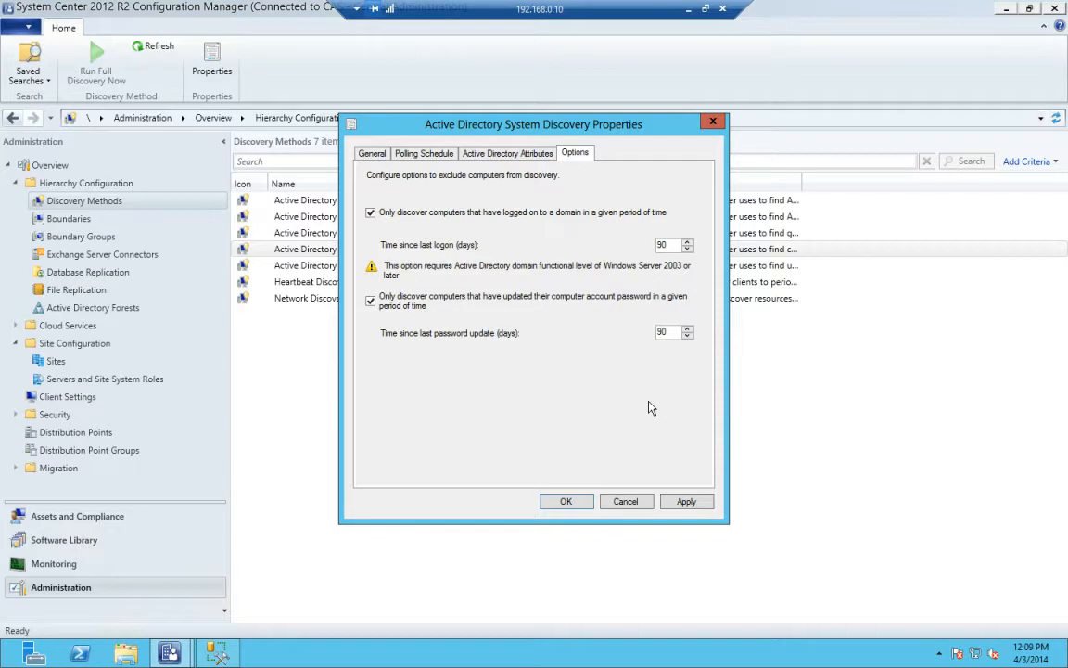
double_click(662, 245)
click(670, 245)
drag(669, 244, 638, 248)
click(671, 246)
drag(677, 333, 646, 338)
click(677, 336)
click(371, 213)
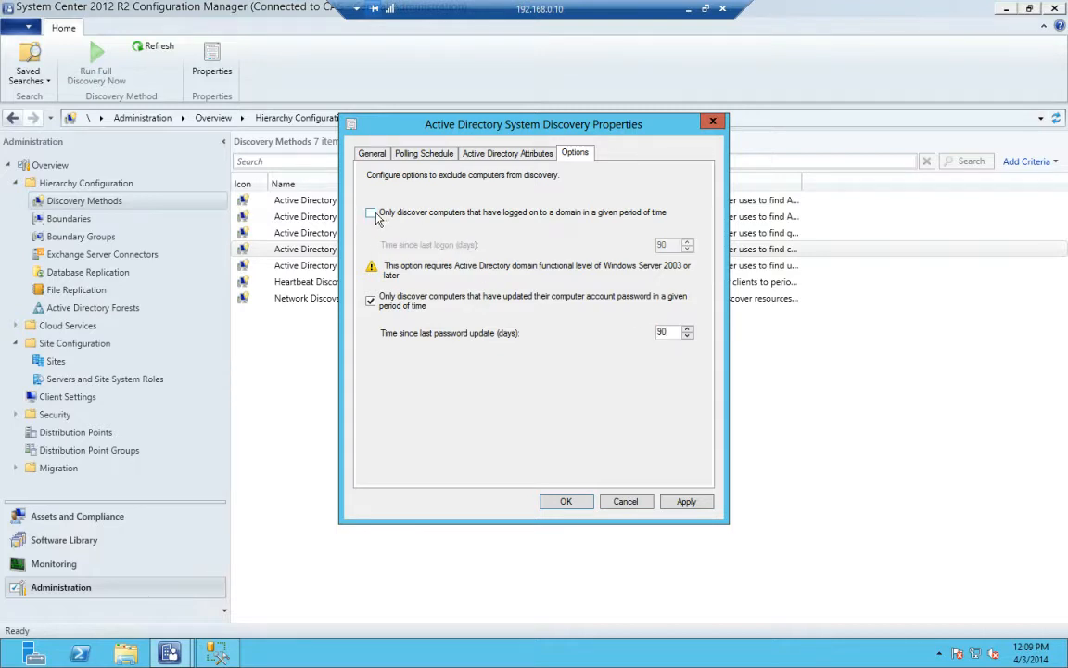
click(371, 302)
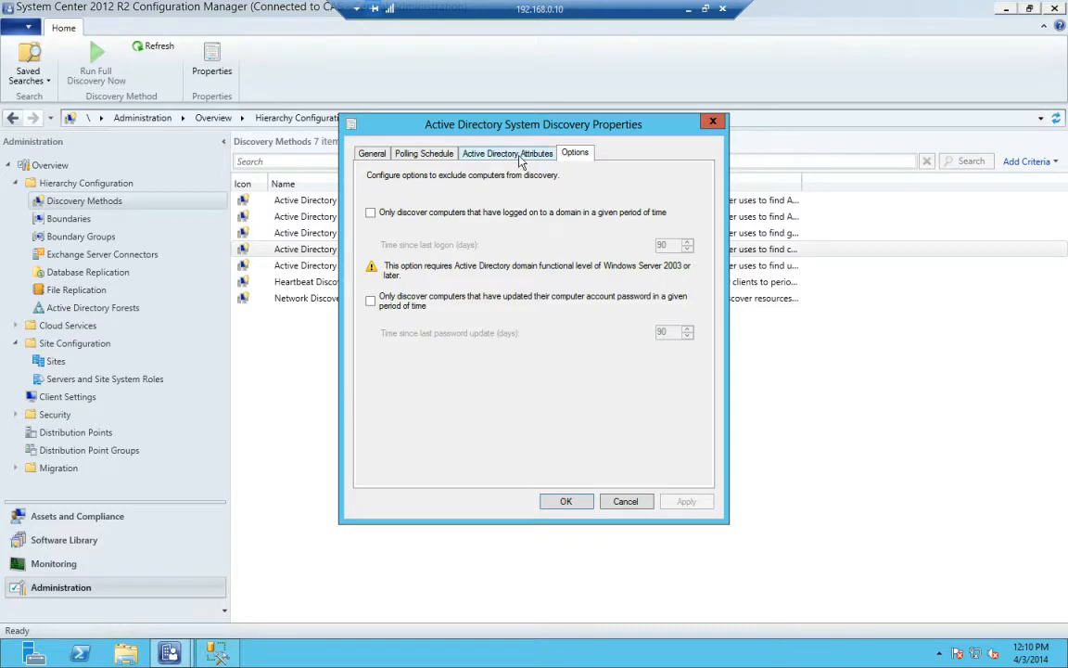
Step: Filter the available Active Directory attributes by "logon", highlight lastLogon, and close the discovery properties without saving
click(471, 151)
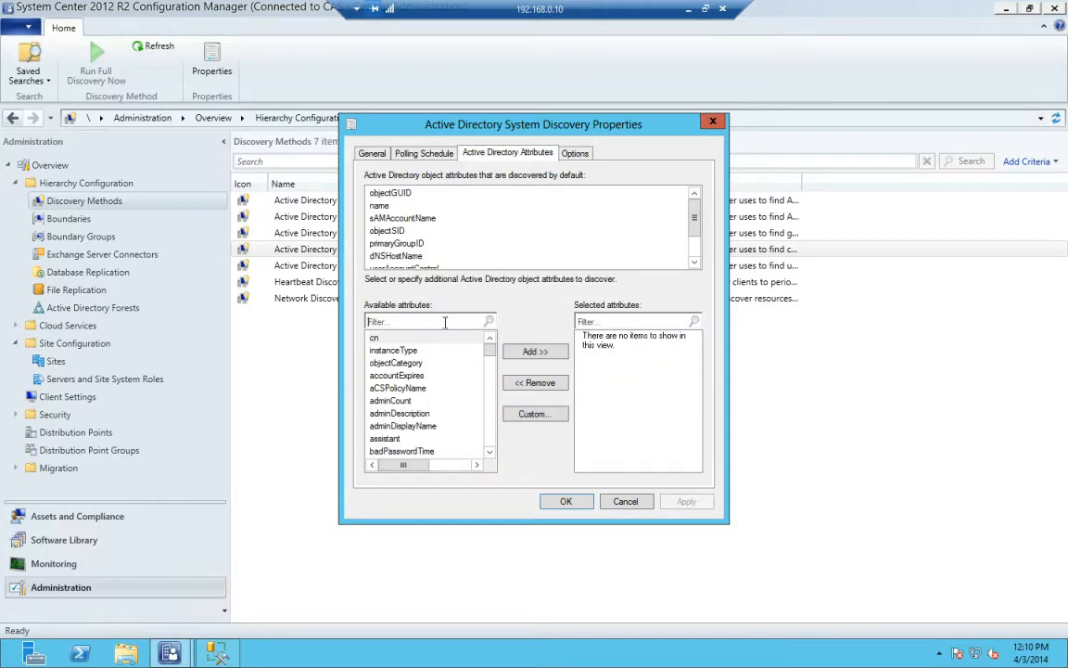
text(logon)
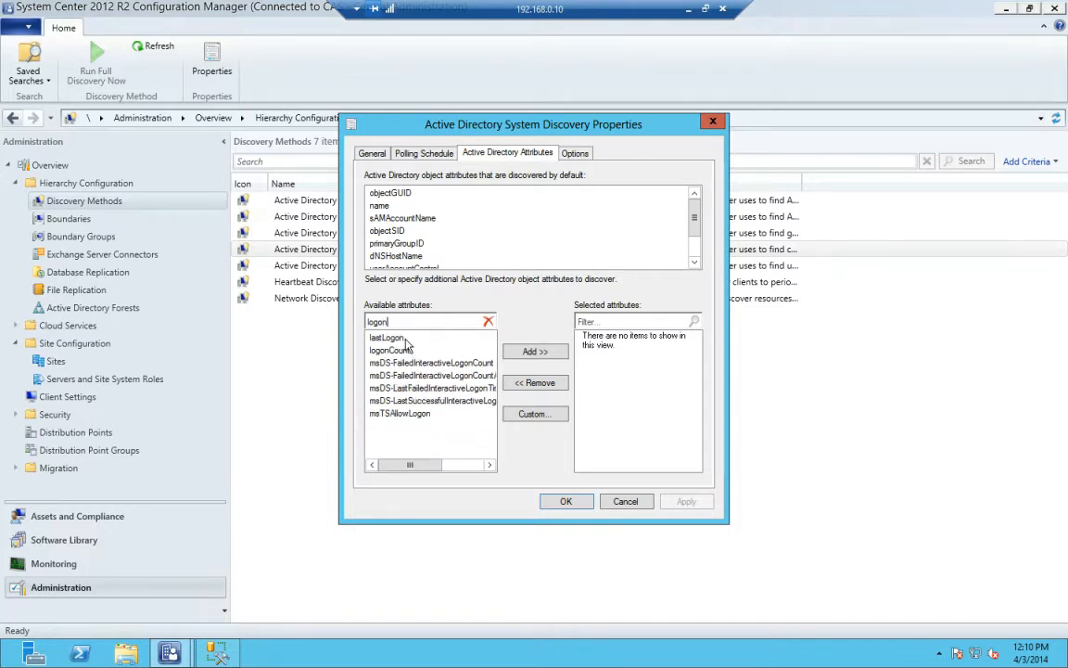
click(405, 339)
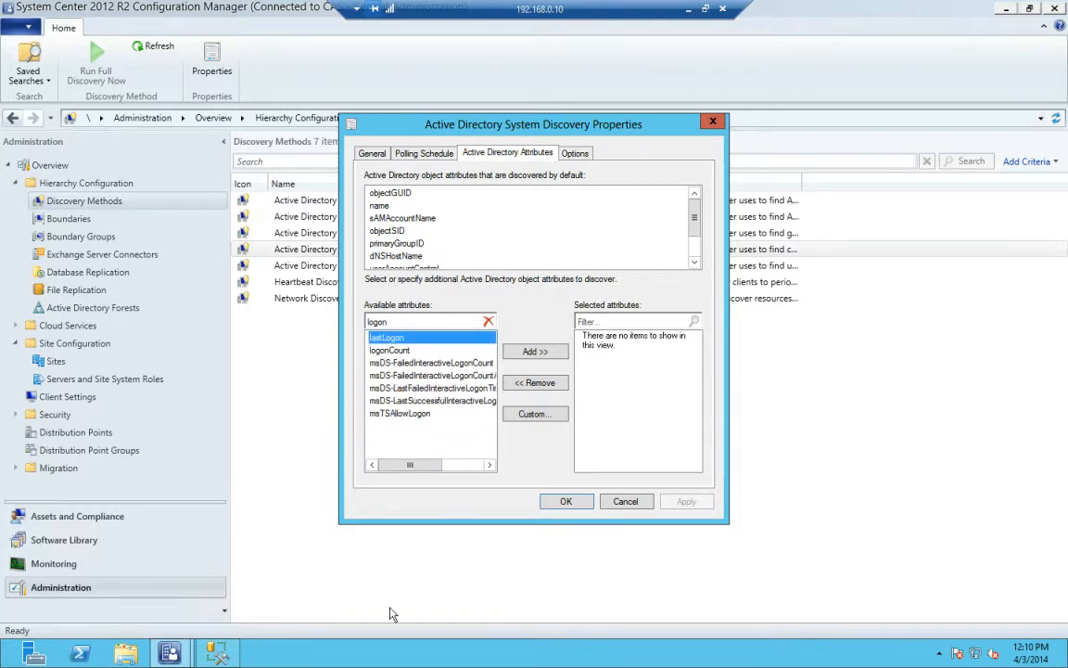
click(622, 503)
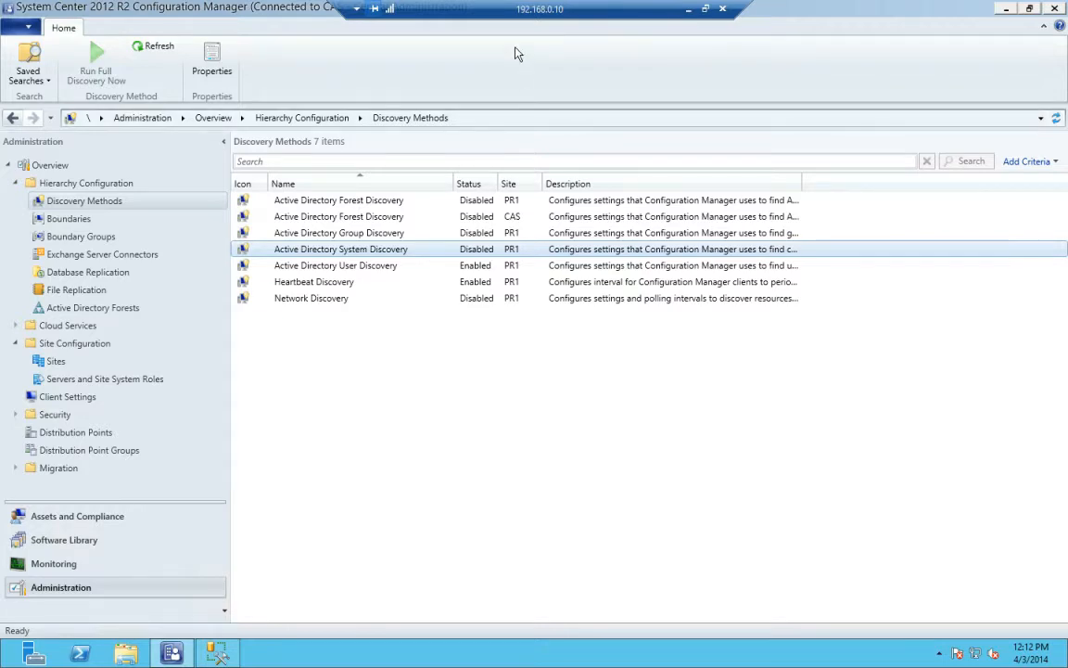
double_click(520, 14)
drag(509, 82, 1067, 549)
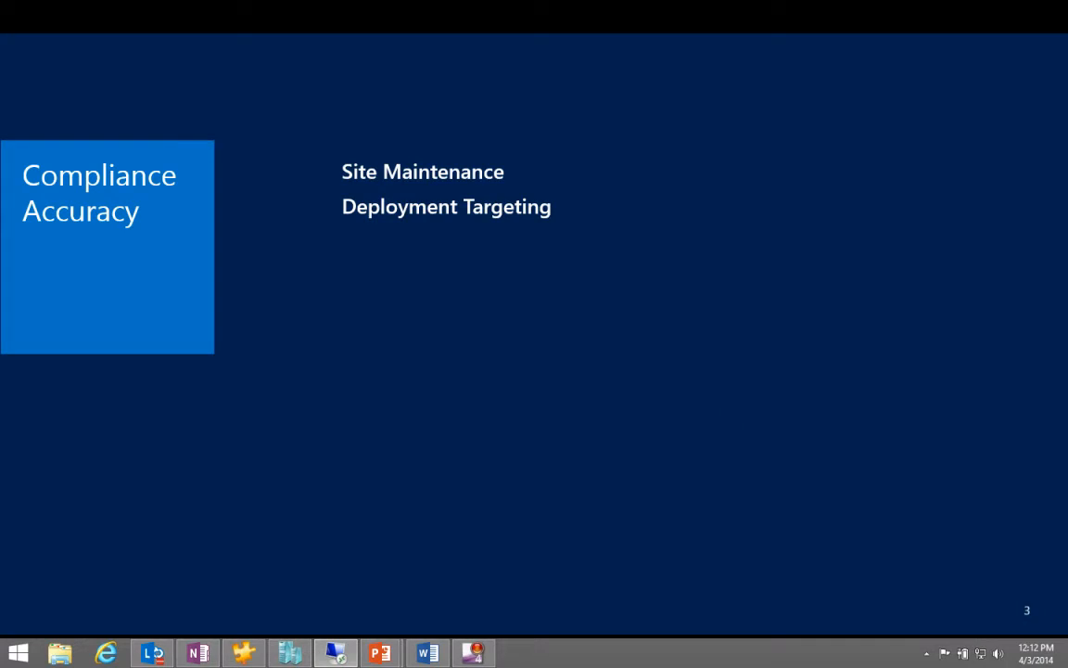
click(583, 491)
click(445, 446)
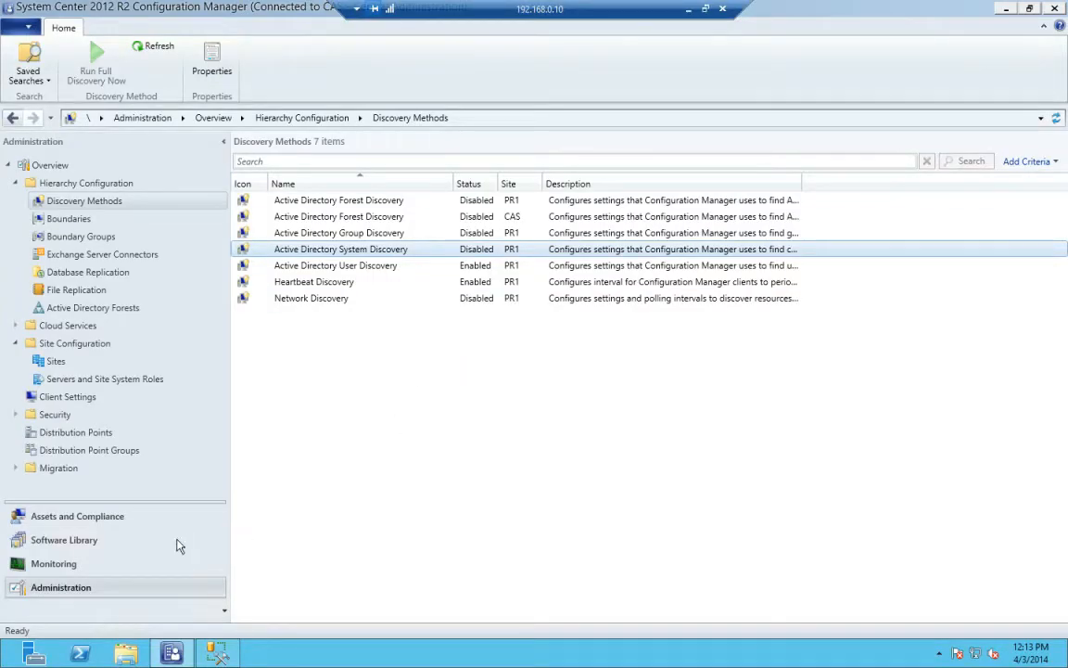
Step: Display the All Software Updates list in the Software Library to review update compliance
click(82, 543)
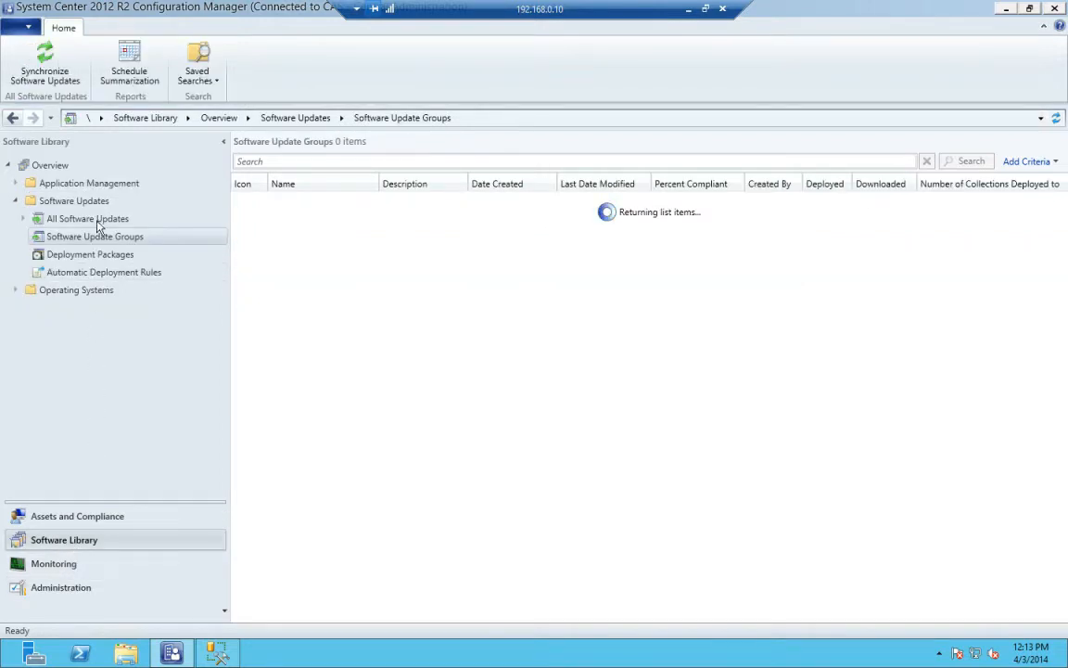
click(97, 220)
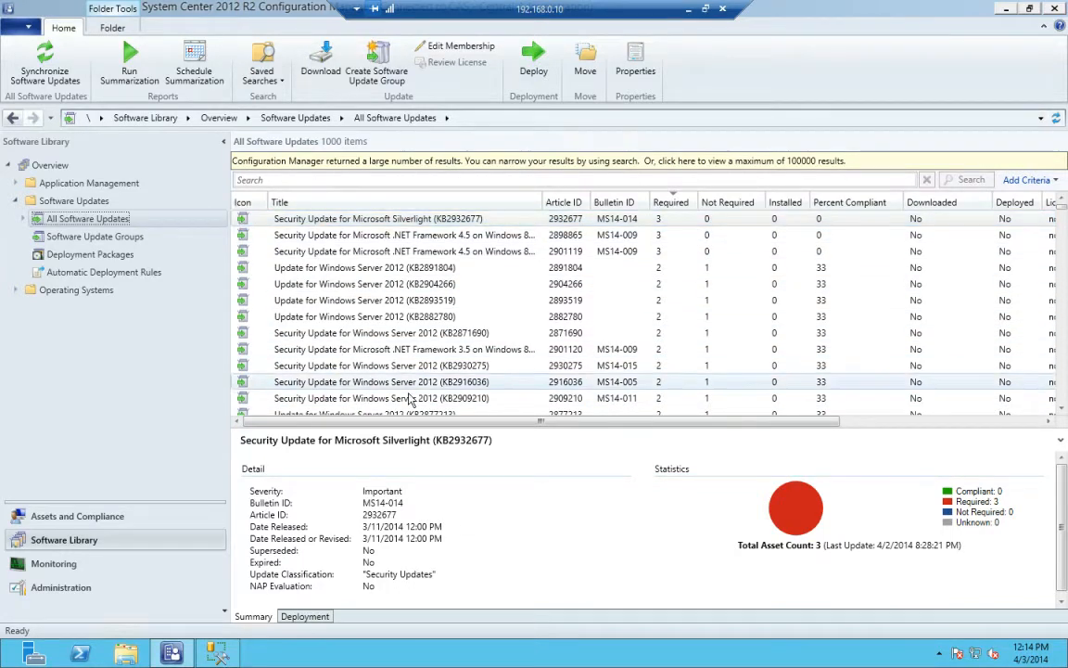
Step: Return to the Devices list in Assets and Compliance and view the CM12PRISQL, CM12SQLDC and WINDOWS8 clients one by one
click(107, 516)
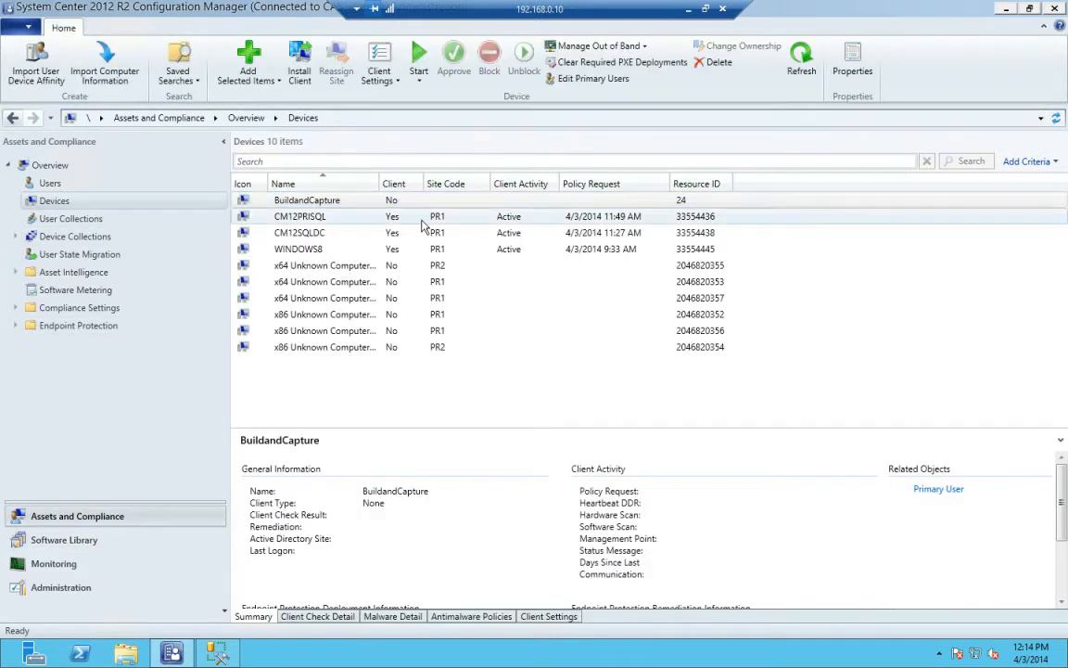
click(399, 217)
click(417, 233)
click(425, 248)
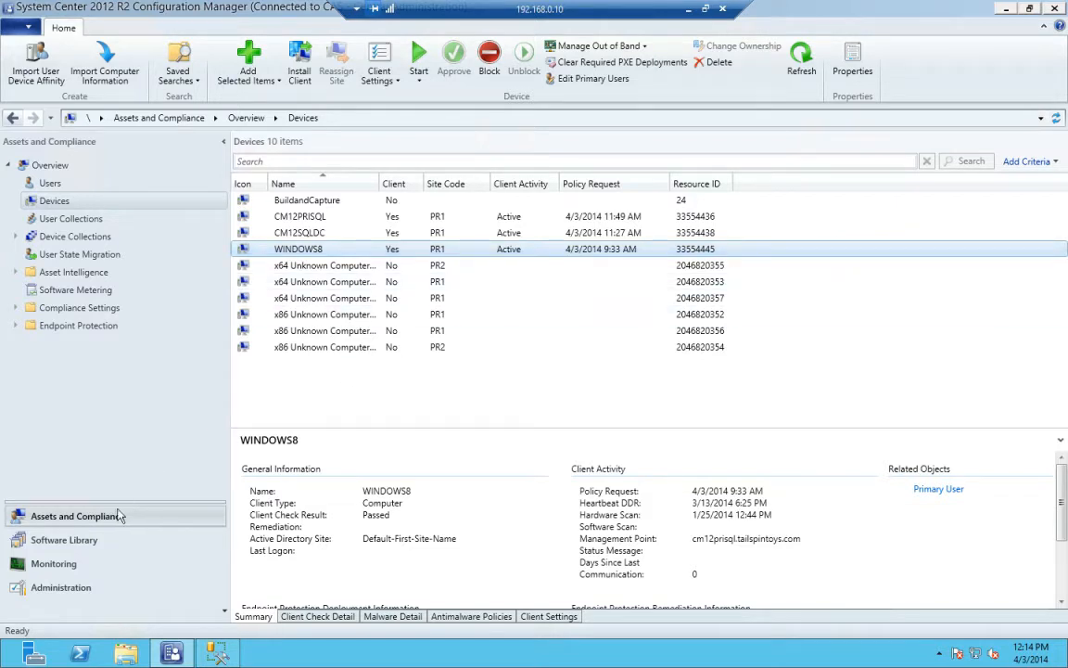
Step: Return to the All Software Updates list in the Software Library and review the compliance statistics of the Silverlight security update KB2932677
click(89, 541)
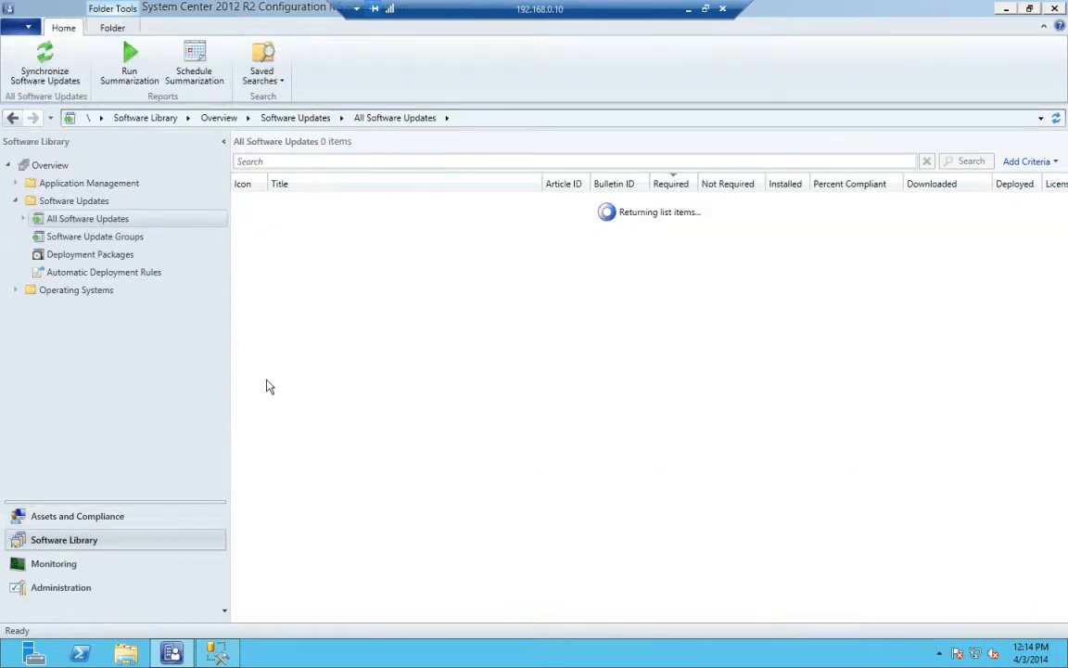
click(558, 220)
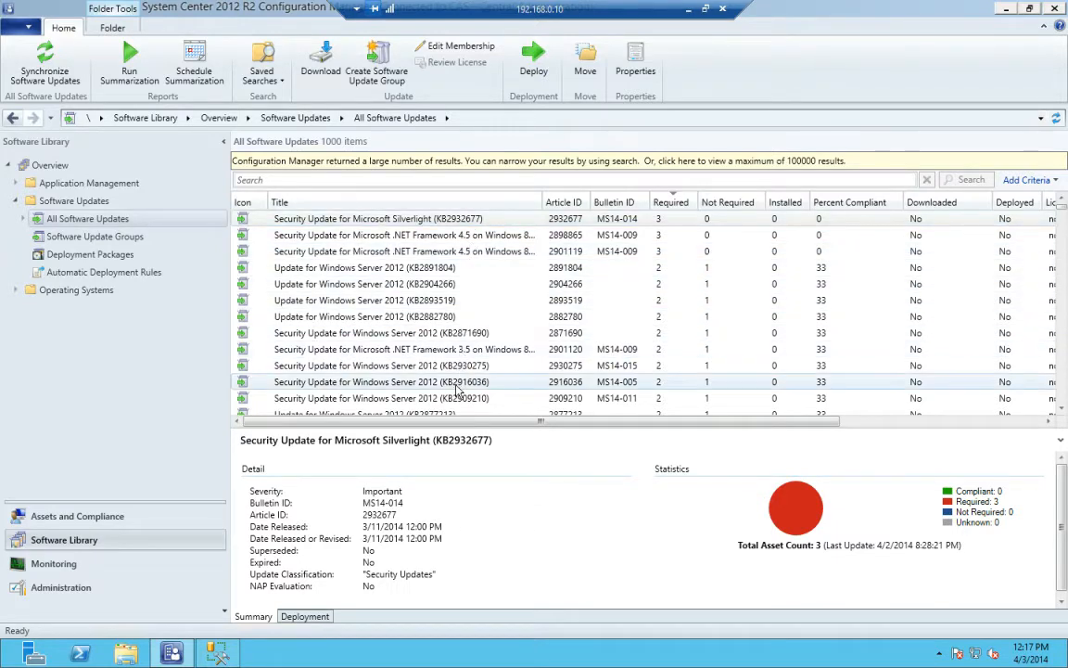
click(84, 200)
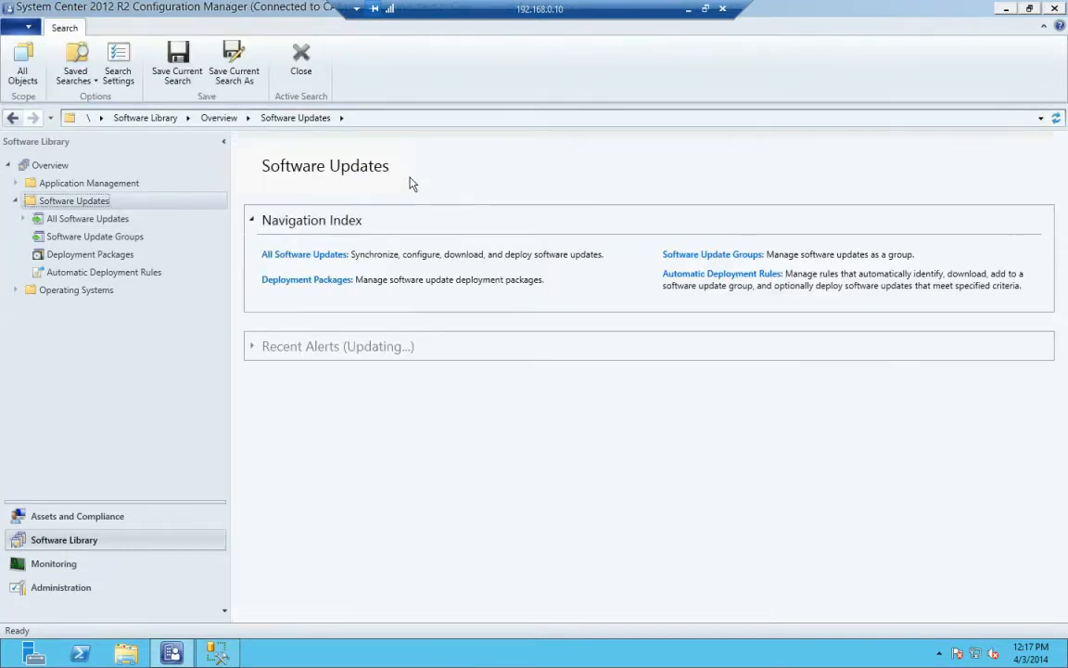
click(93, 219)
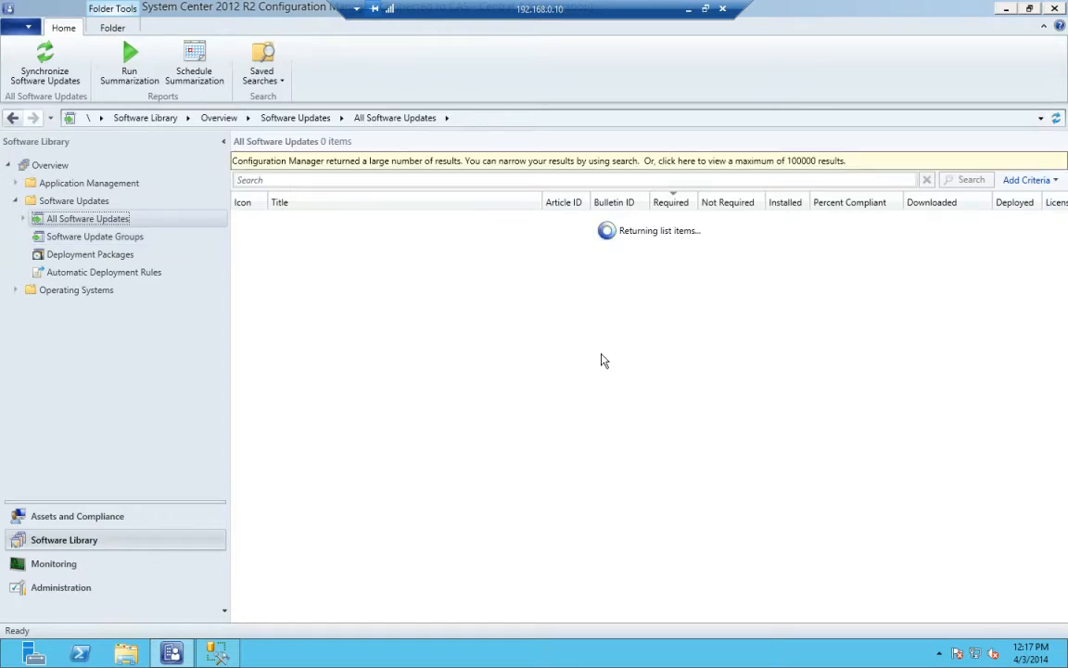
Step: Move the remote desktop window off the presentation and advance to the slide with the Software Updates Node query
double_click(523, 13)
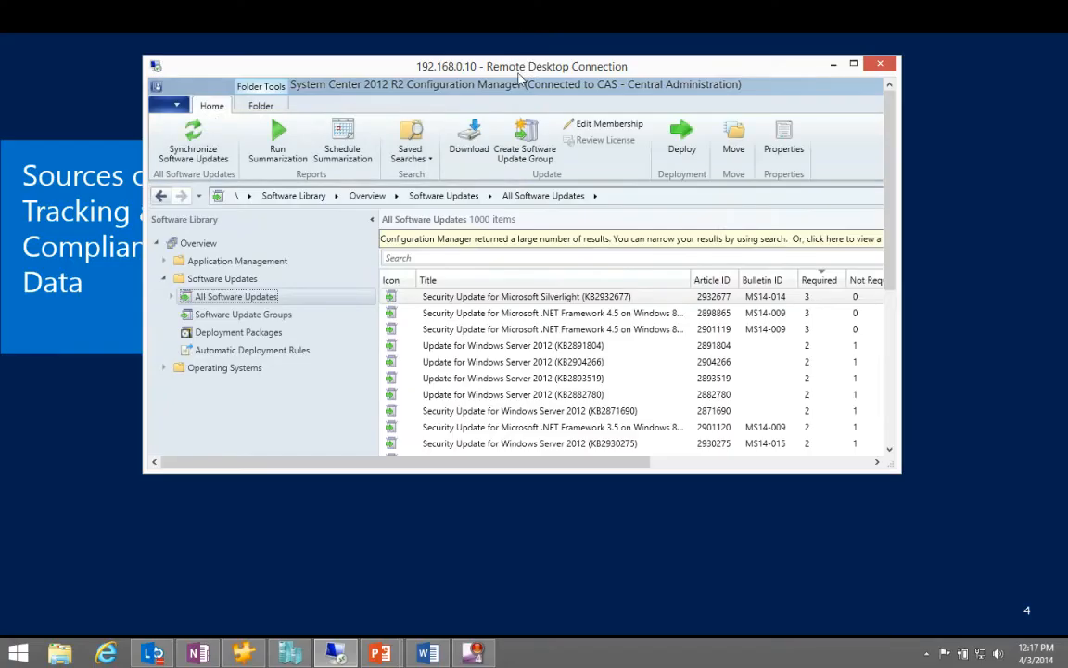
drag(519, 71, 1067, 422)
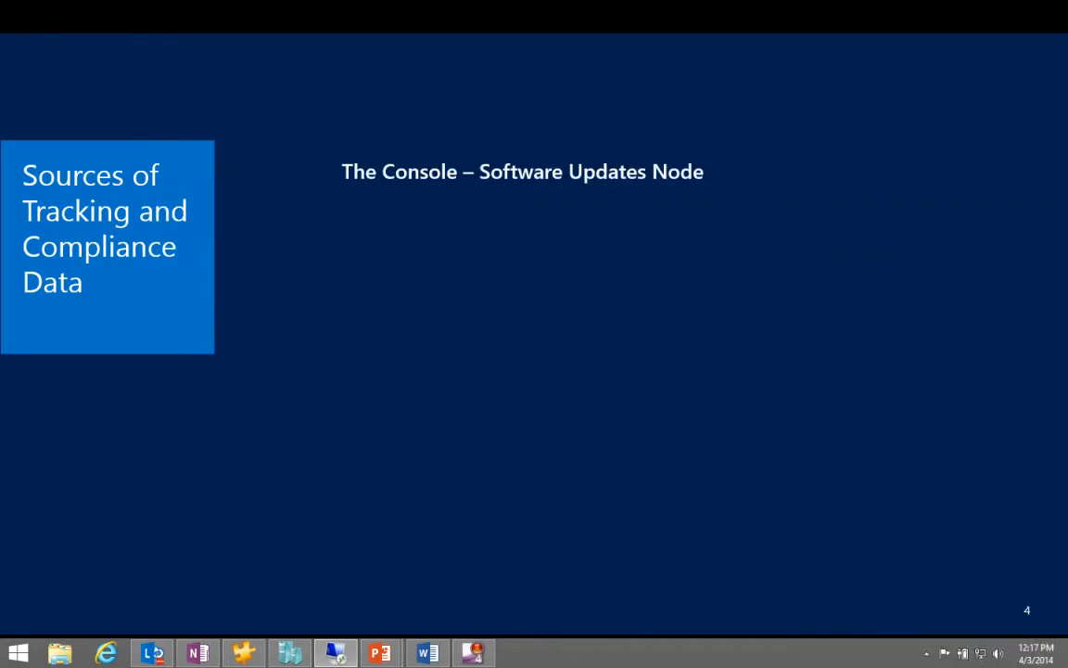
click(721, 383)
click(472, 468)
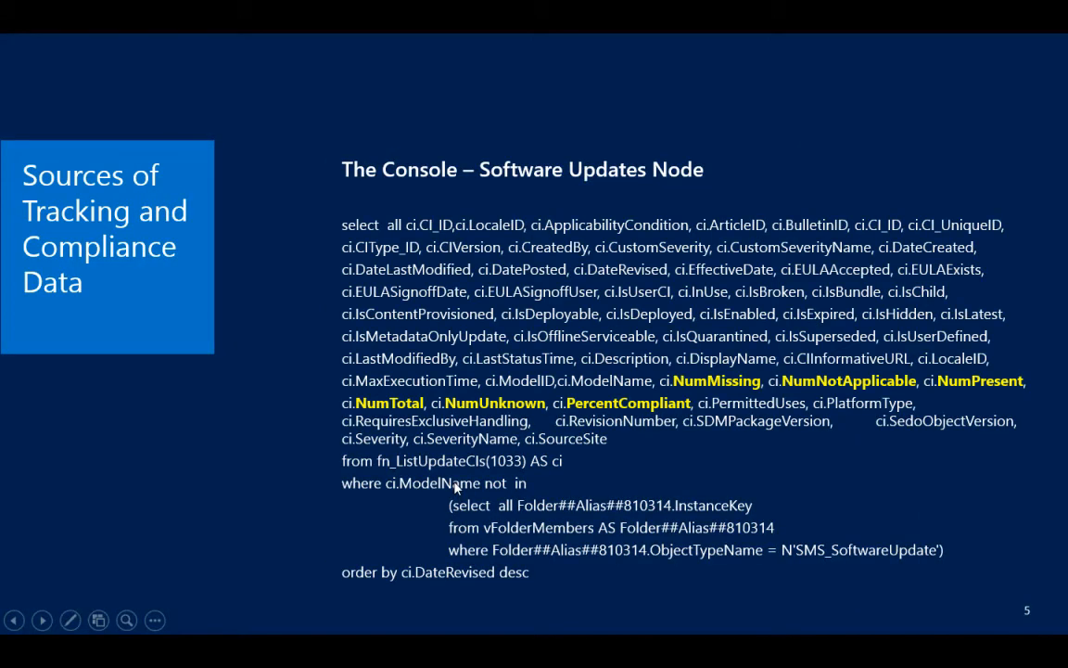
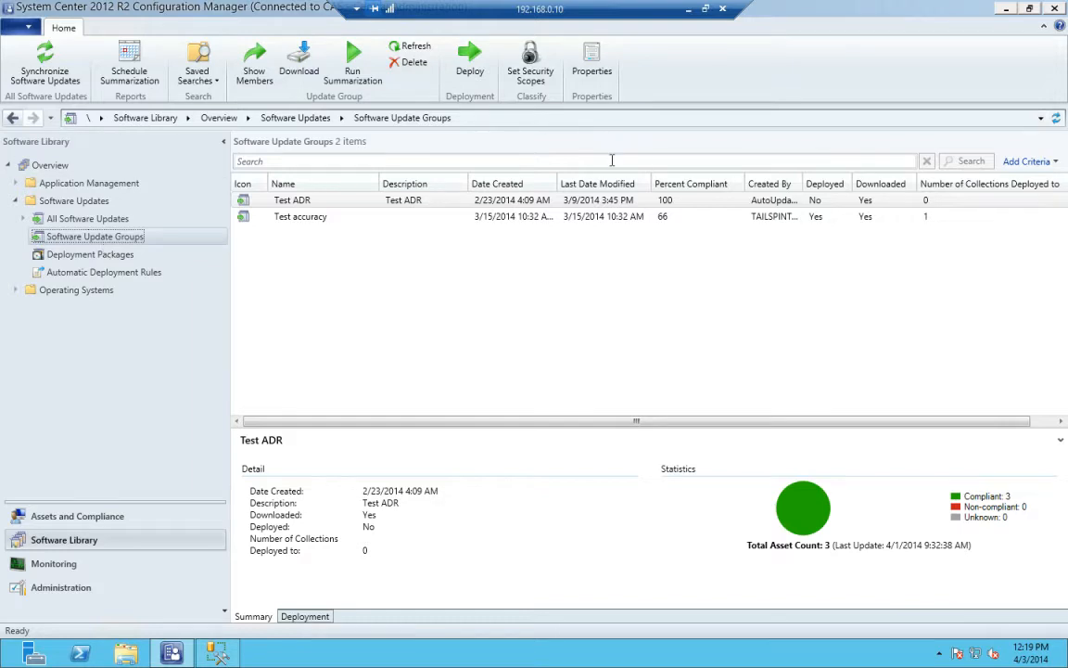
Step: Compare the deployments of the Test ADR and Test accuracy update groups and review the compliance statistics of Test accuracy
click(662, 201)
click(662, 219)
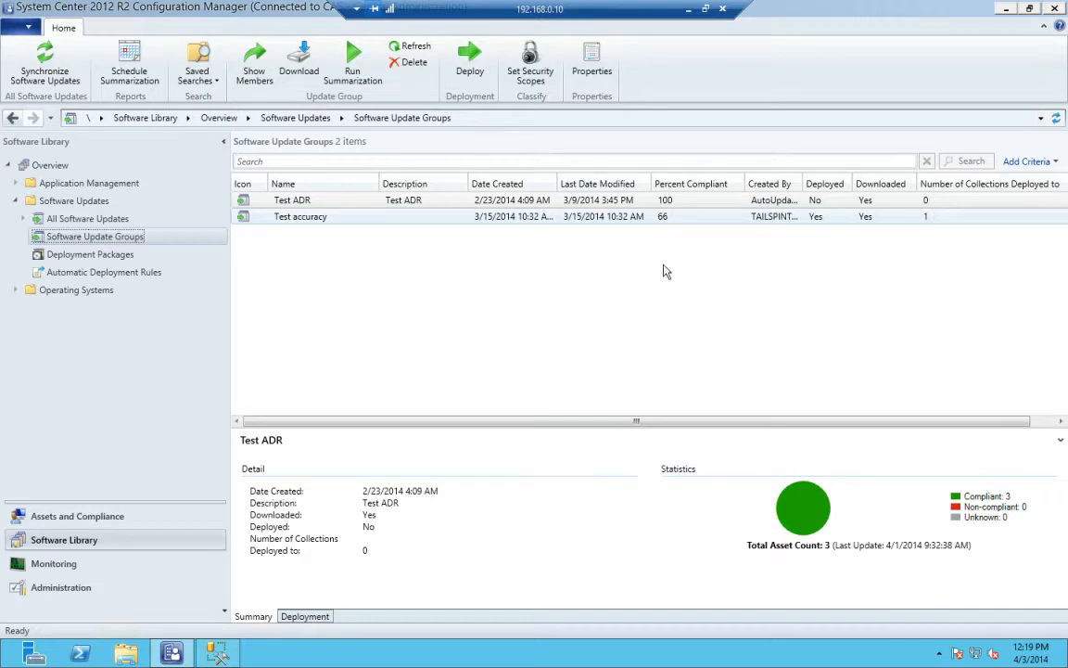
click(306, 616)
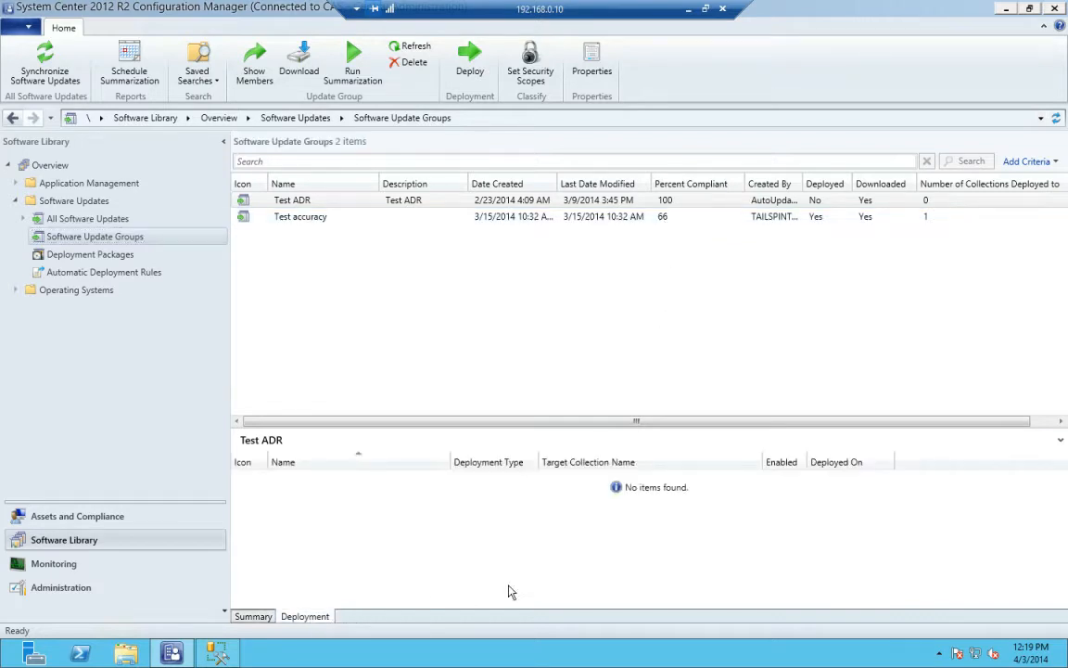
click(477, 217)
click(403, 478)
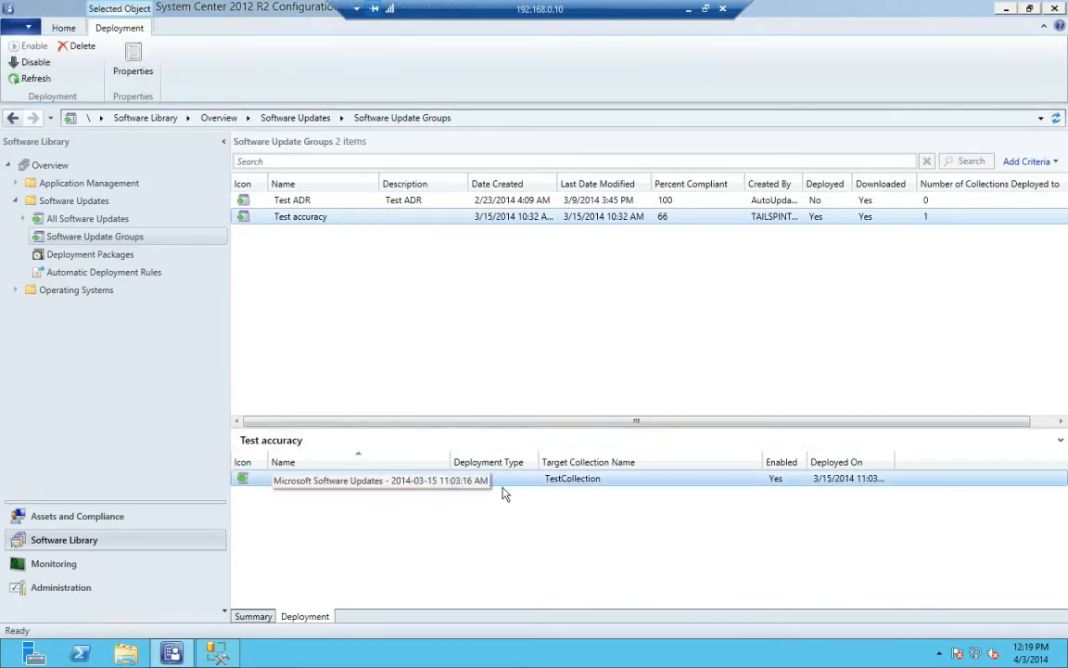
click(265, 615)
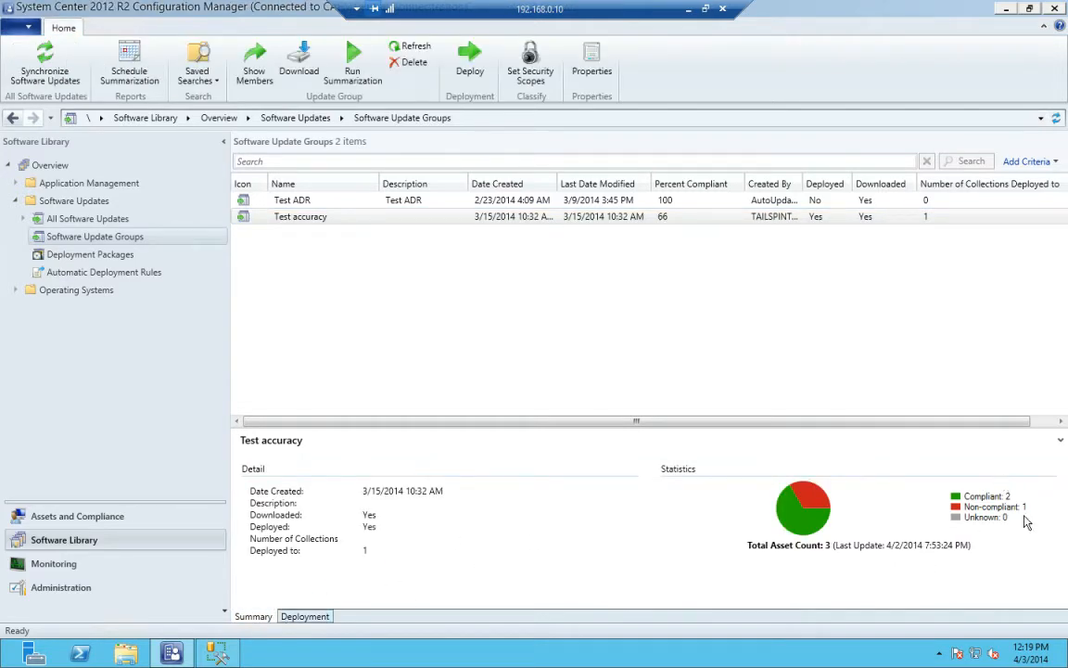
mouse_move(1027, 523)
click(305, 616)
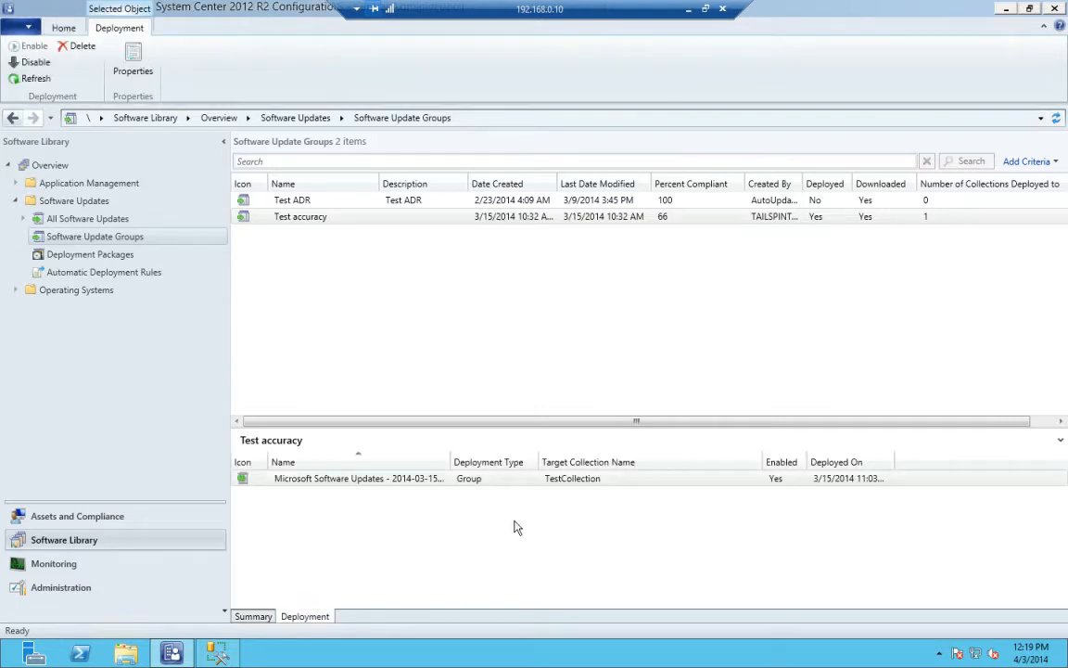
Step: Check the member count of TestCollection under Device Collections and return to the Test accuracy software update group
click(133, 517)
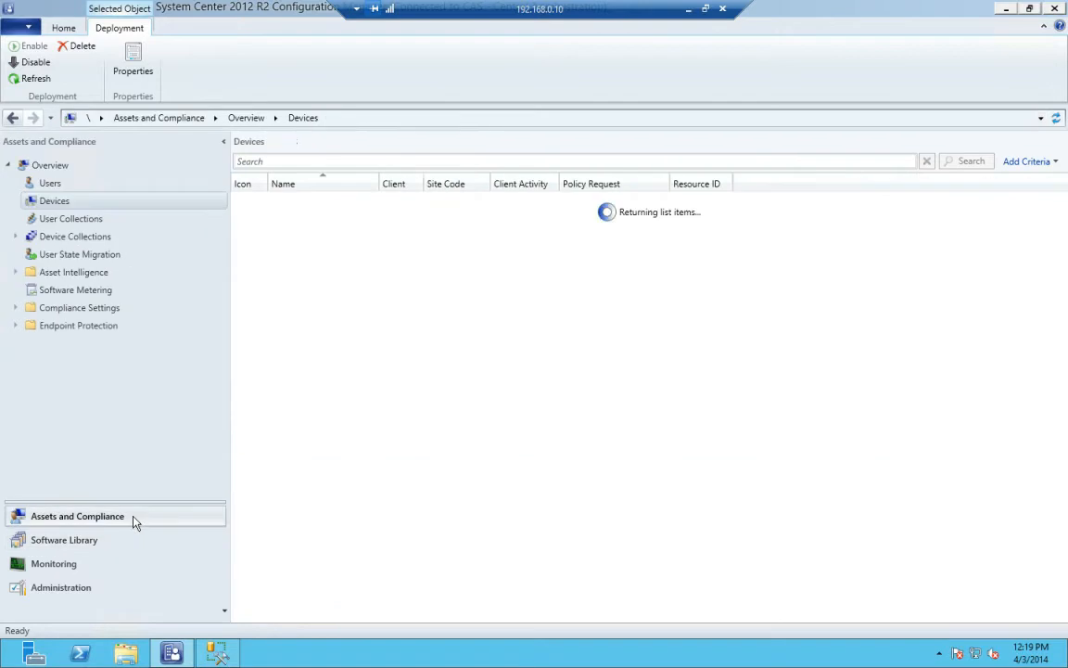
click(82, 234)
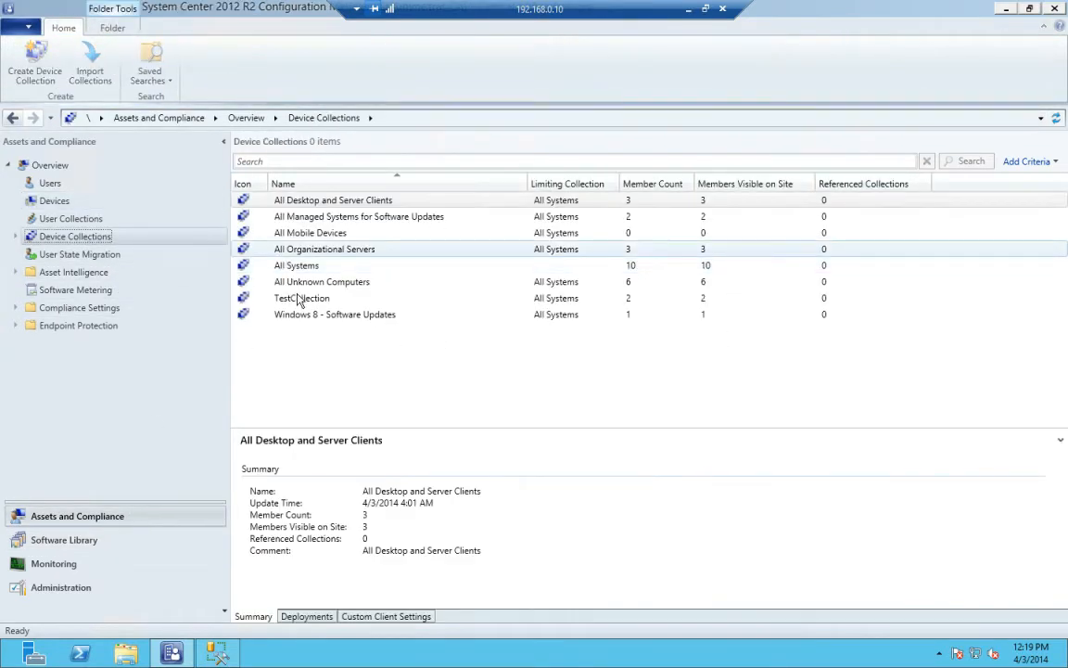
click(311, 298)
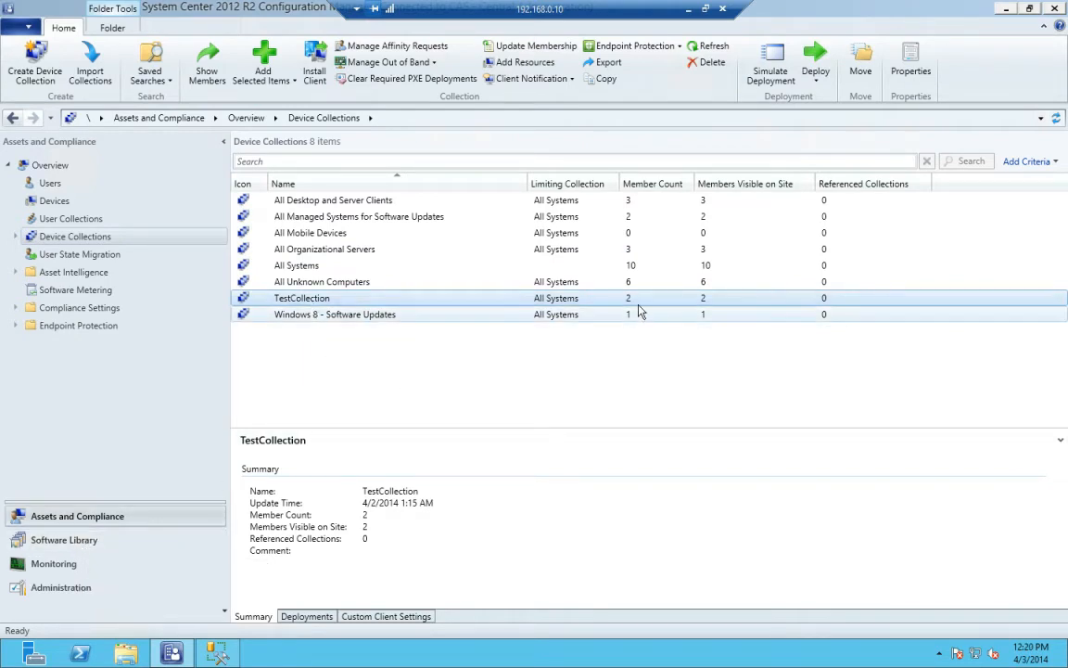
click(89, 542)
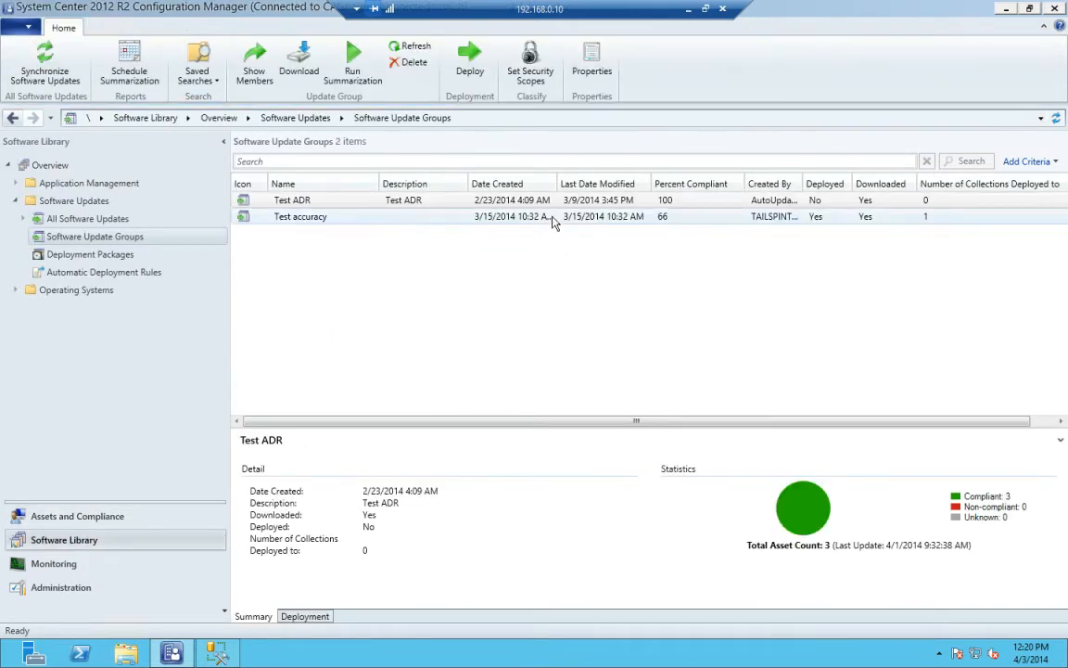
click(674, 222)
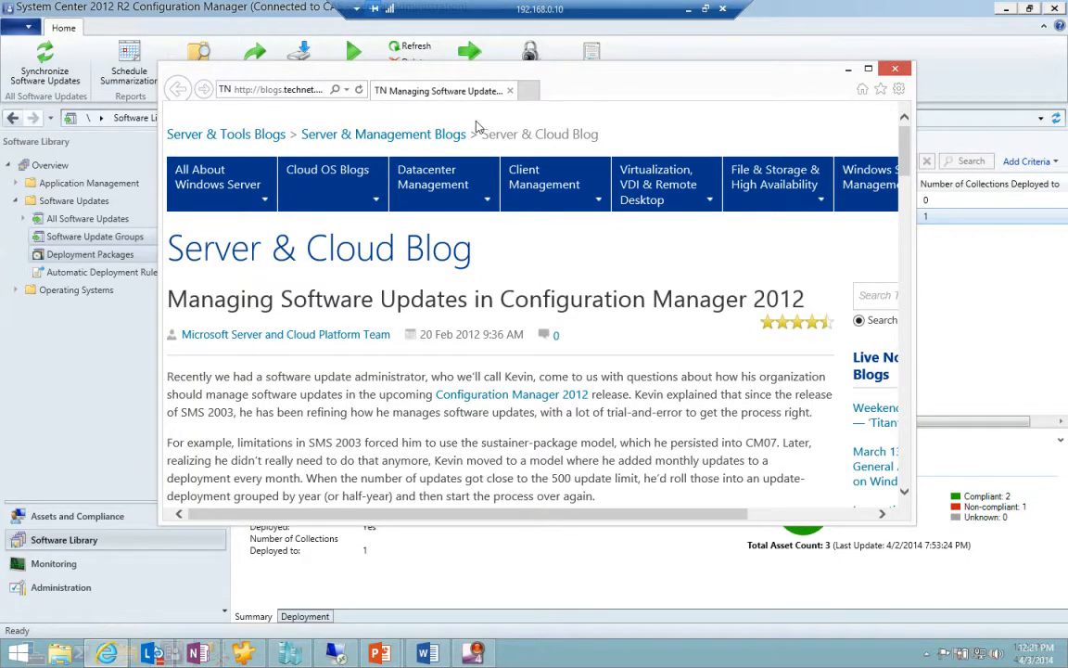
Step: Find "yes, you" in the blog article, highlight the passage on aggregated compliance for "All Systems" and breakdown by collection, and close the browser
key(ctrl+f)
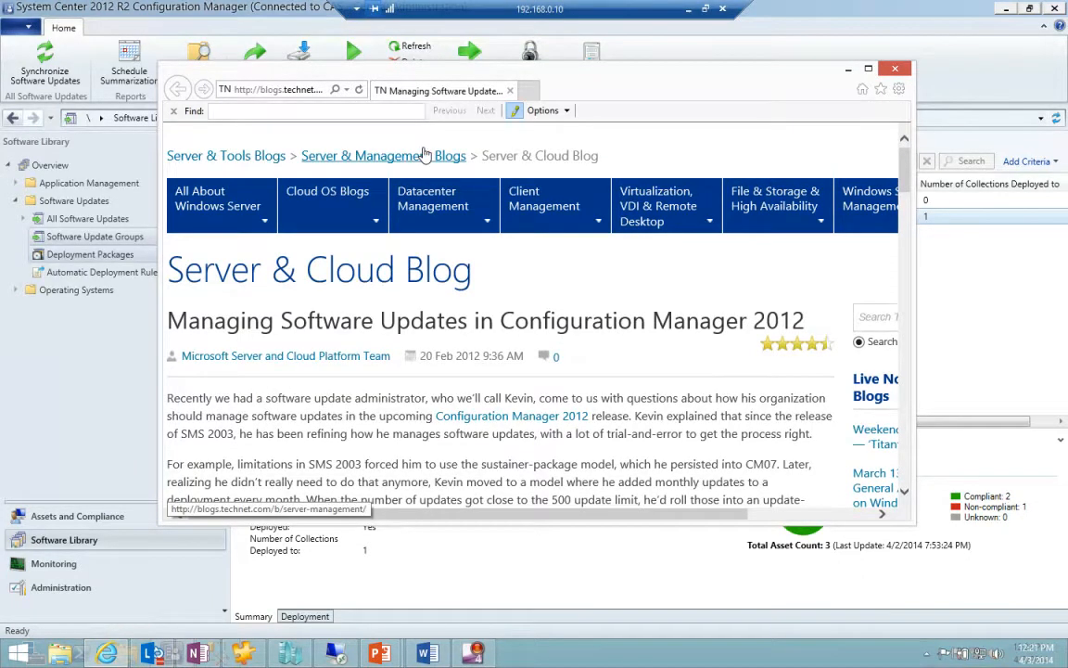
text(yes, you)
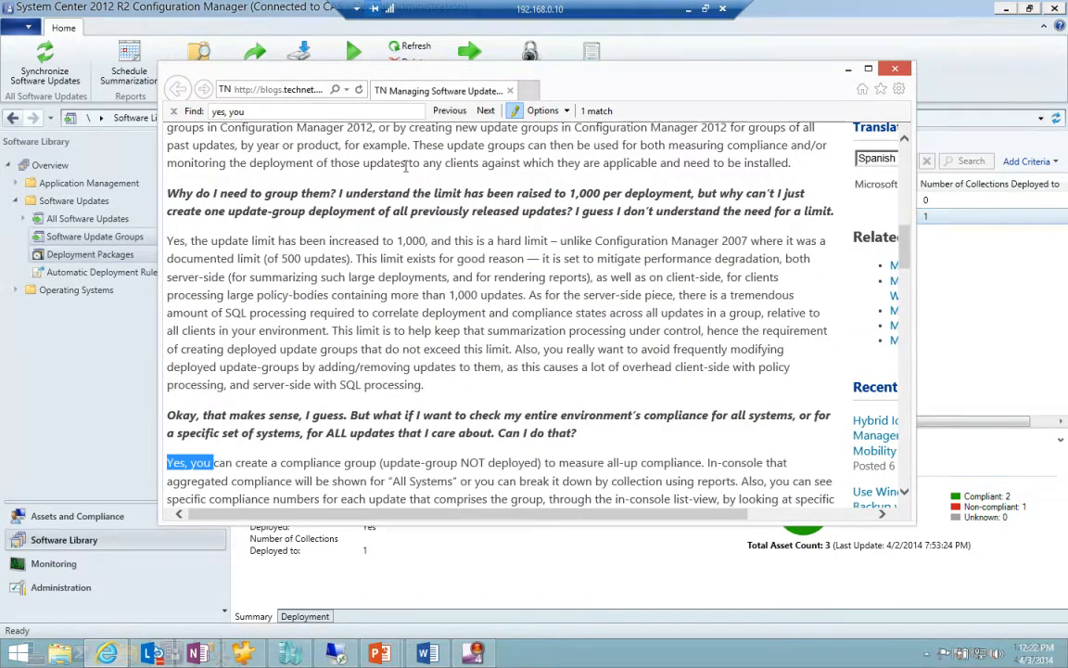
scroll(338, 228, down, 2)
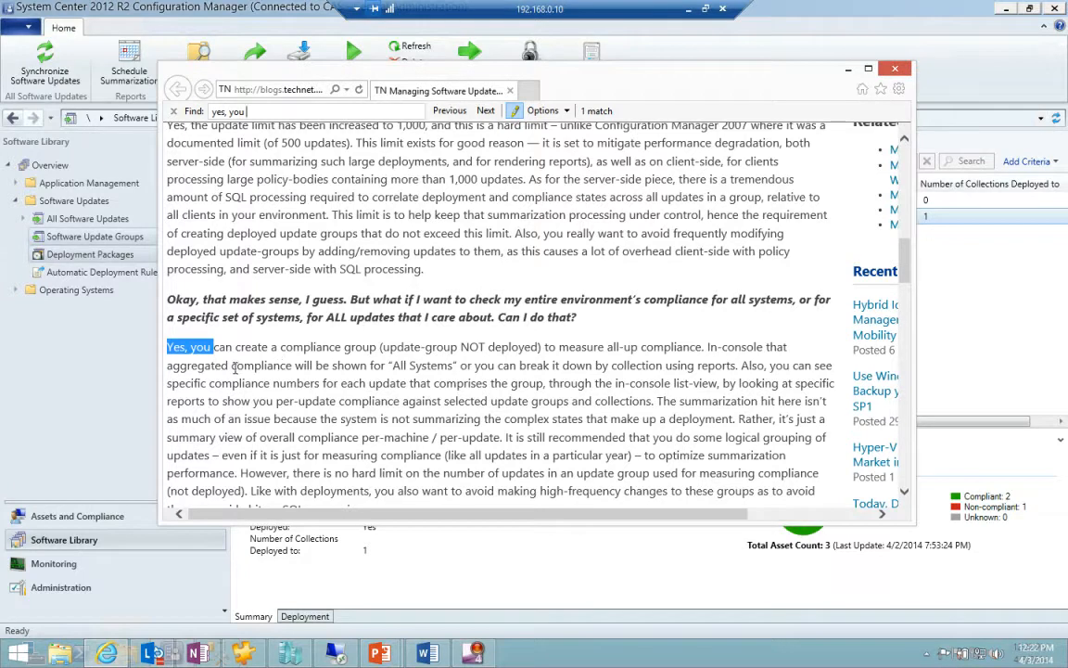
drag(159, 367, 457, 366)
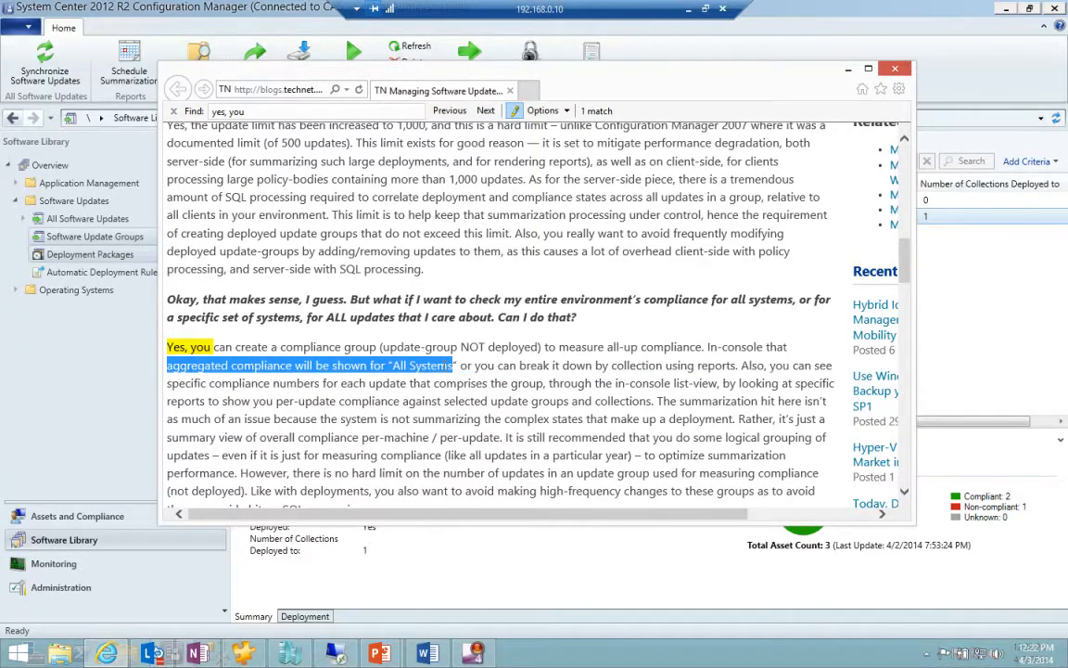
drag(456, 366, 719, 368)
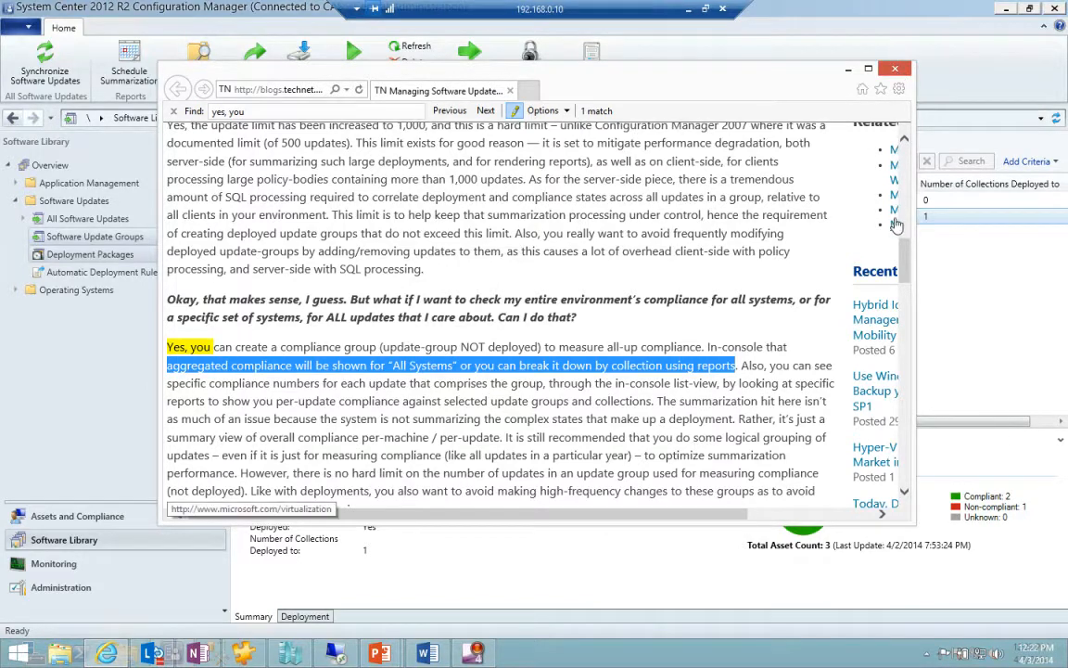
click(897, 71)
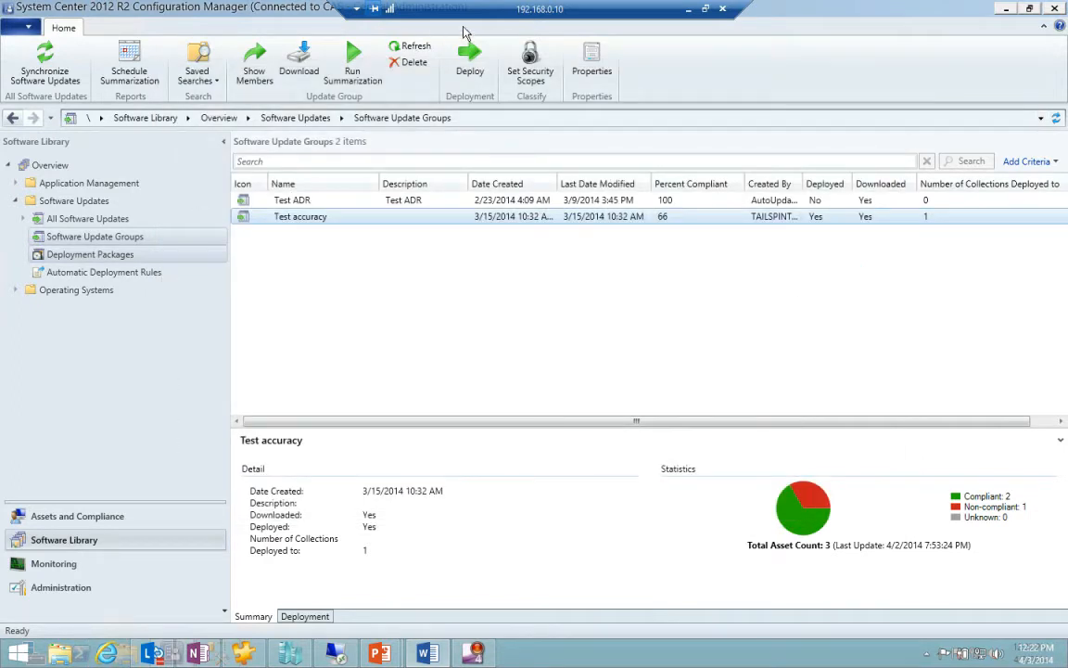
Step: Move the remote desktop window off the presentation and show the Software Update Group Node query slide before advancing past it
click(140, 237)
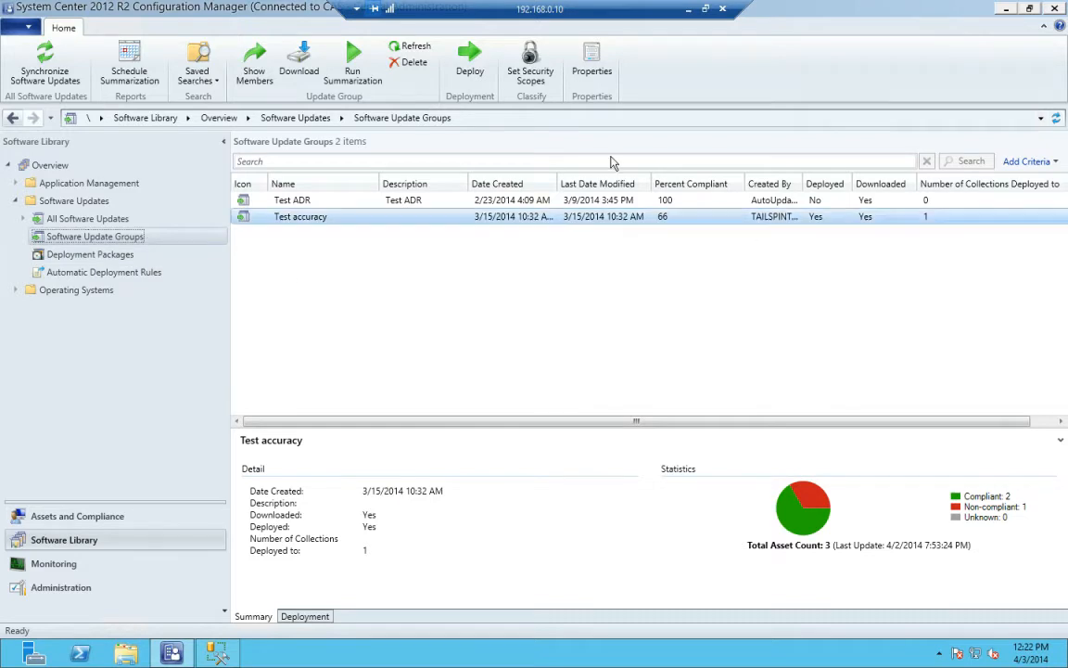
double_click(547, 13)
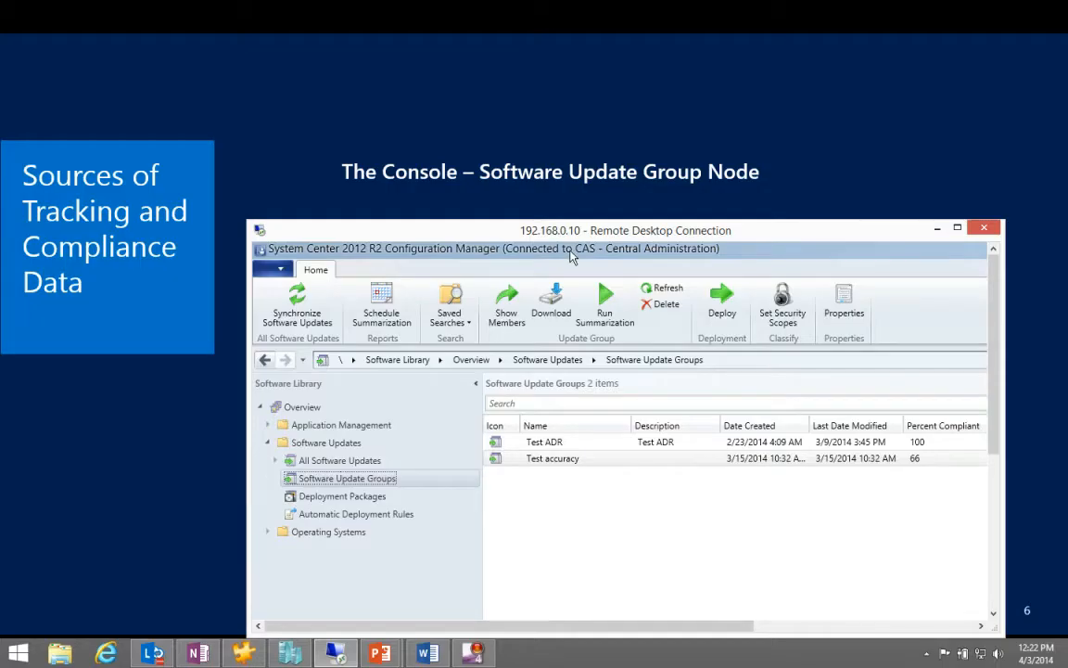
drag(571, 232, 1067, 510)
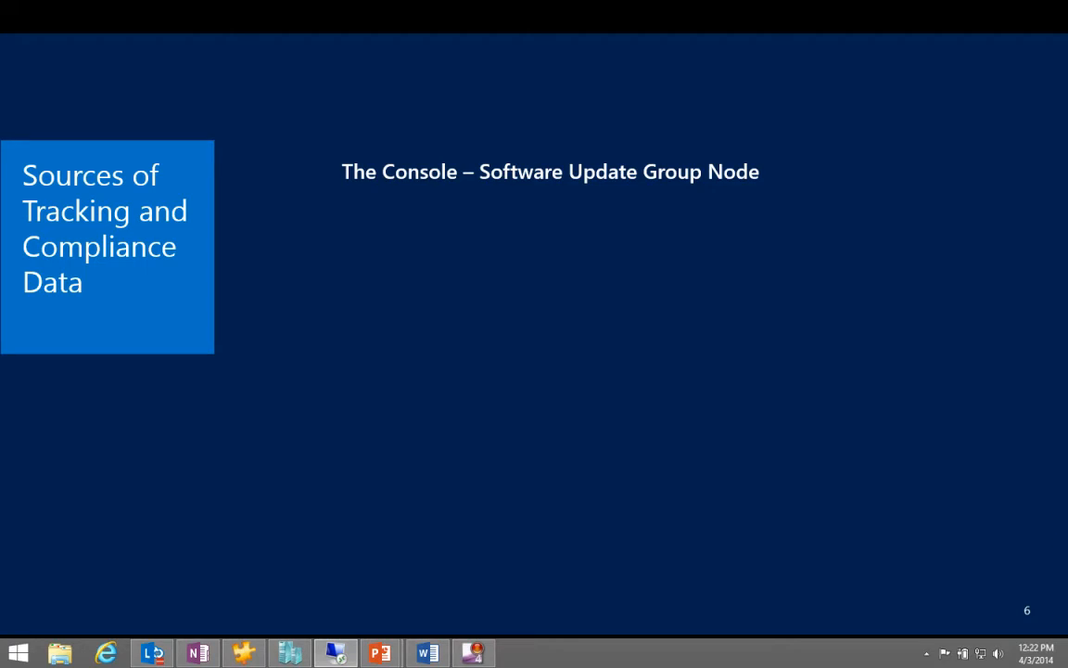
click(469, 429)
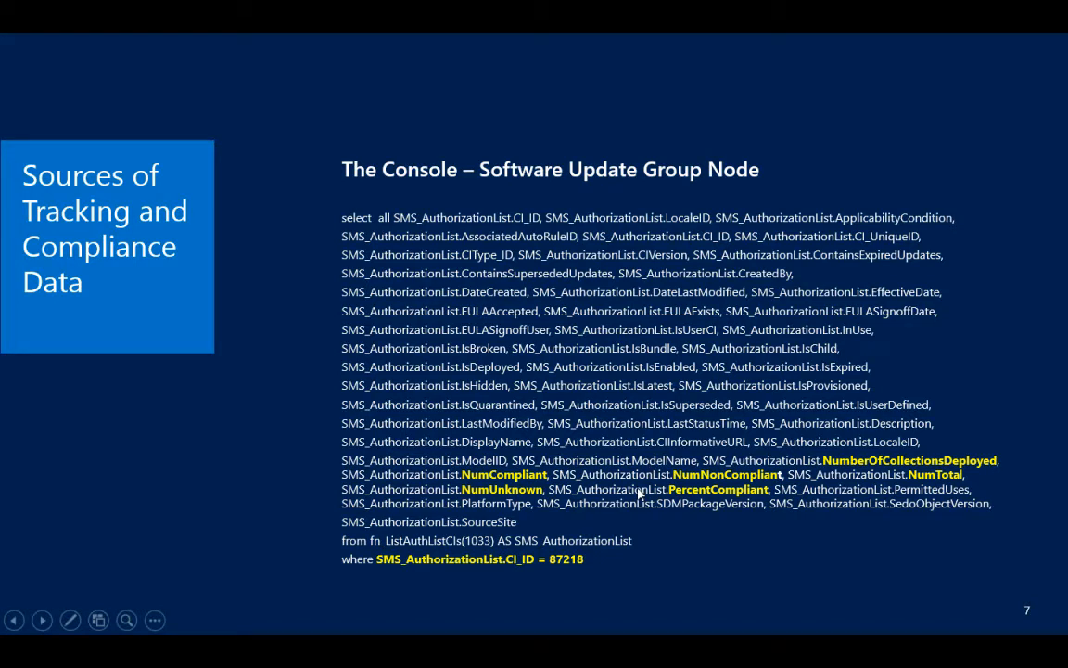
key(Right)
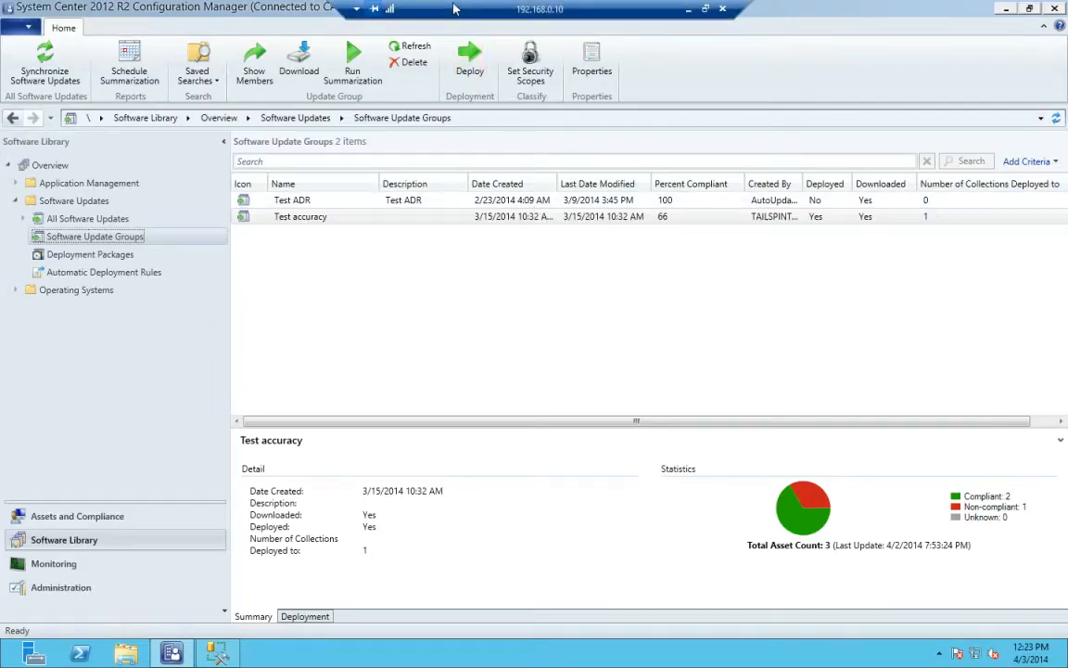
double_click(454, 9)
drag(569, 206, 534, 242)
double_click(534, 242)
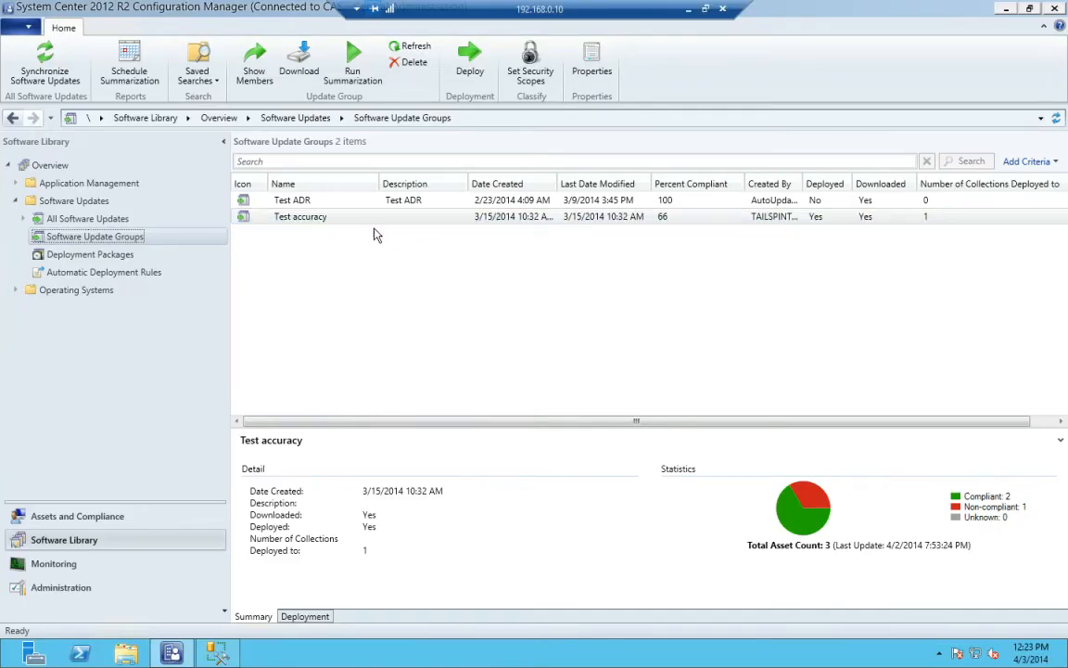
Step: View the General and Security properties of the Test accuracy software update group and close them without changes
click(303, 223)
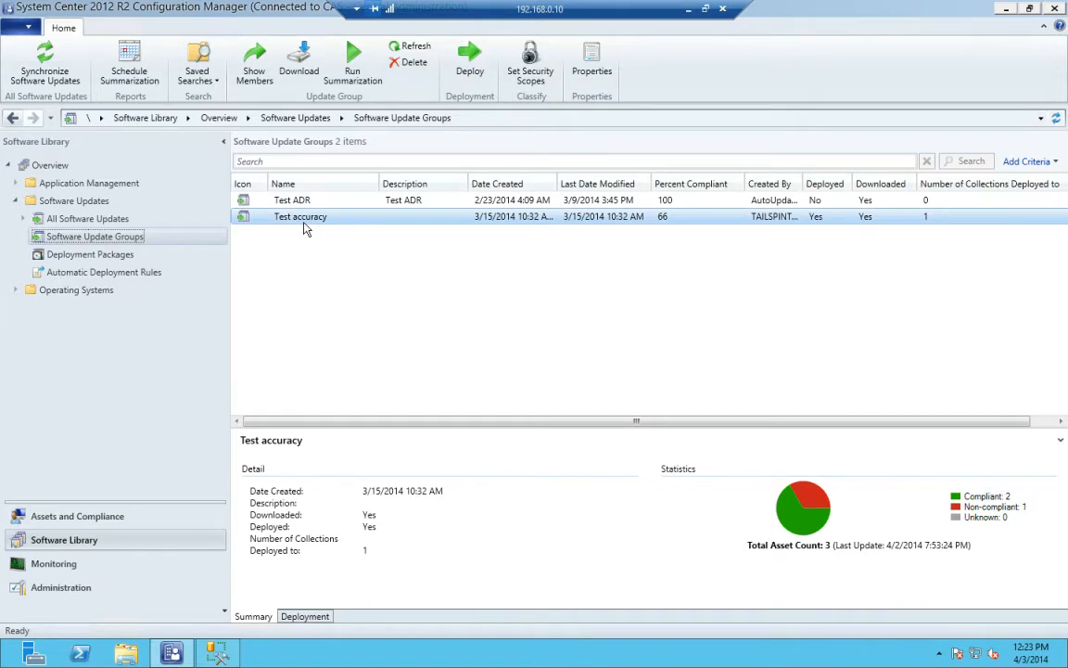
right_click(307, 229)
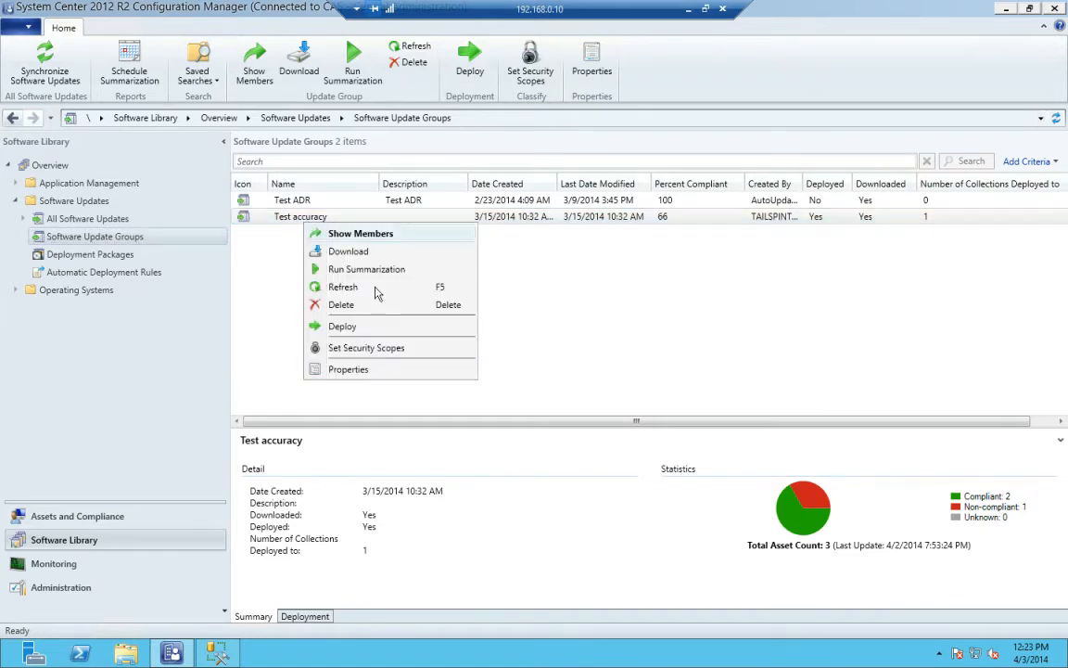
click(348, 369)
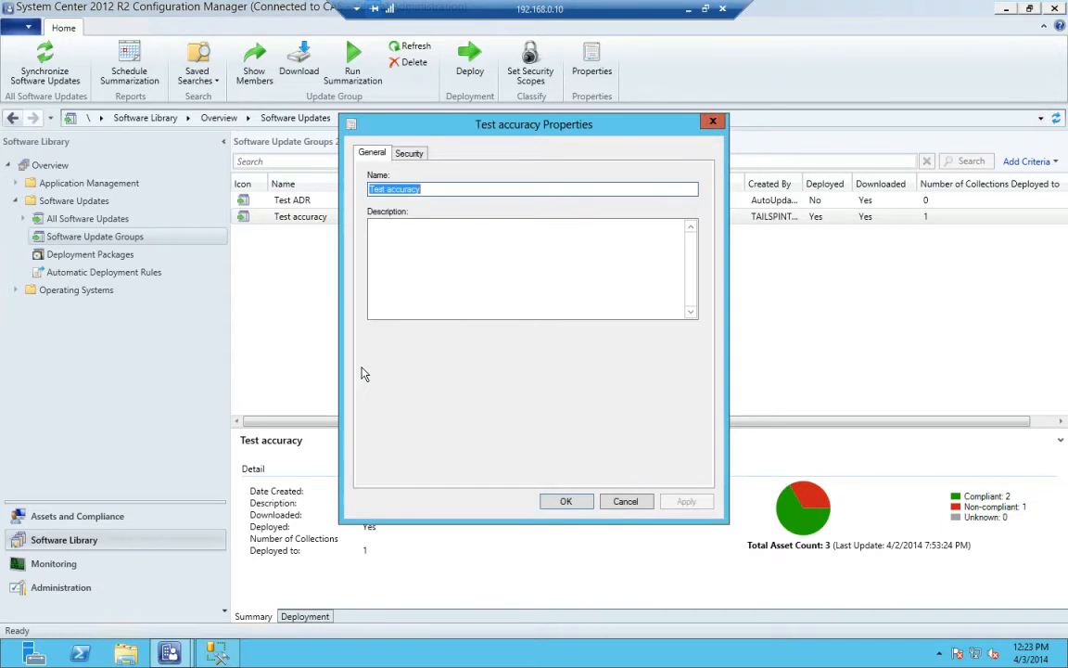
click(408, 154)
click(372, 152)
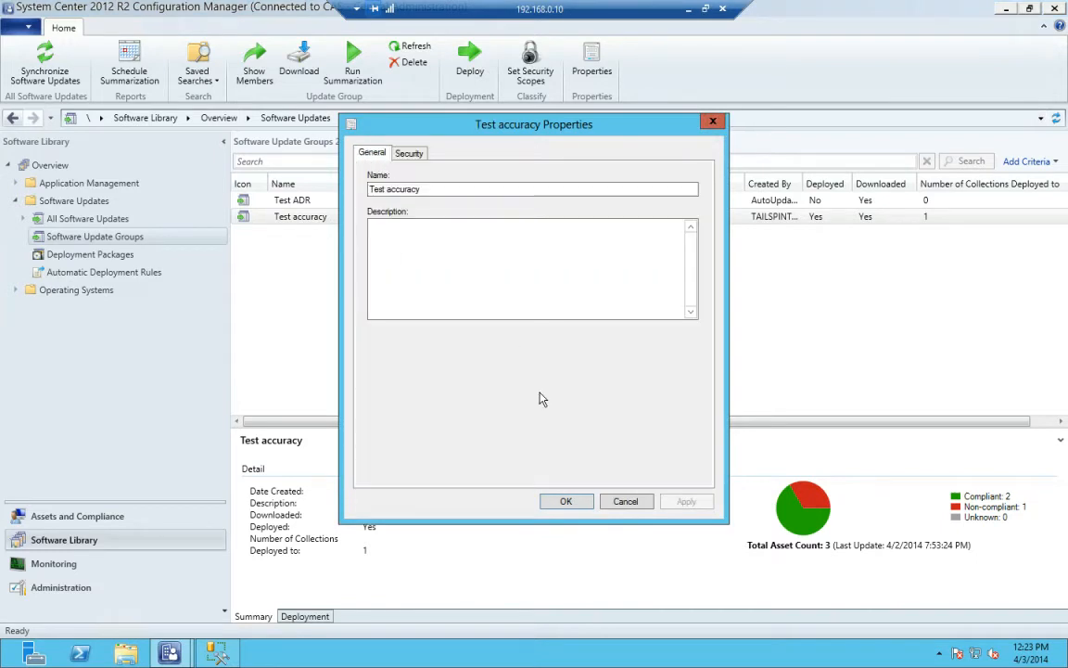
click(620, 501)
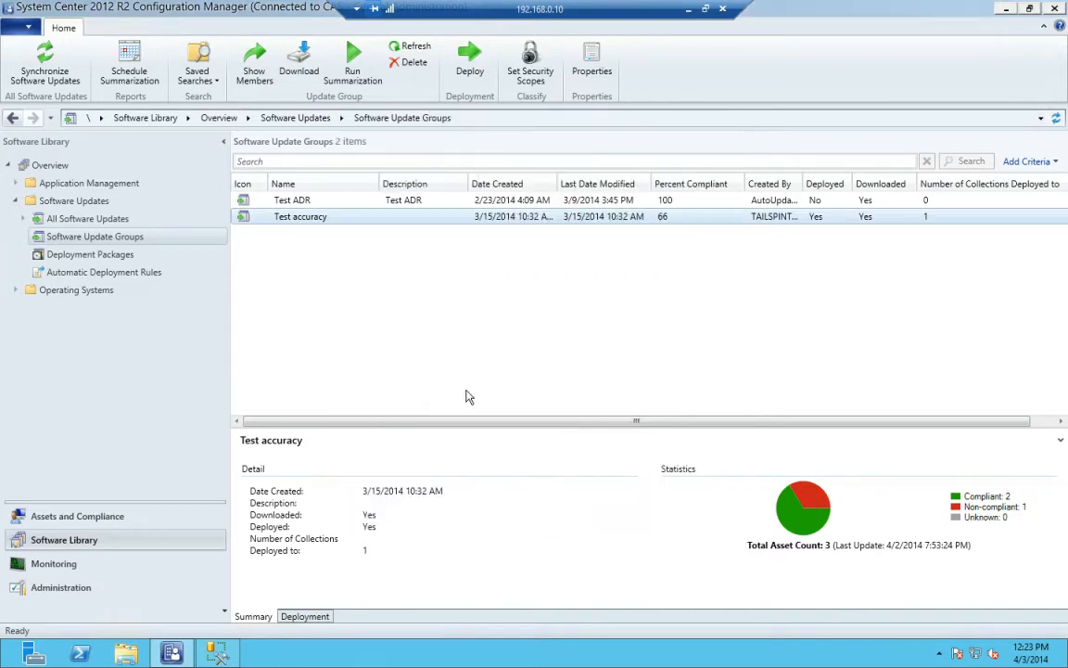
Step: View the member updates of the Test accuracy software update group, and return to that group under Software Update Groups
right_click(367, 216)
click(411, 234)
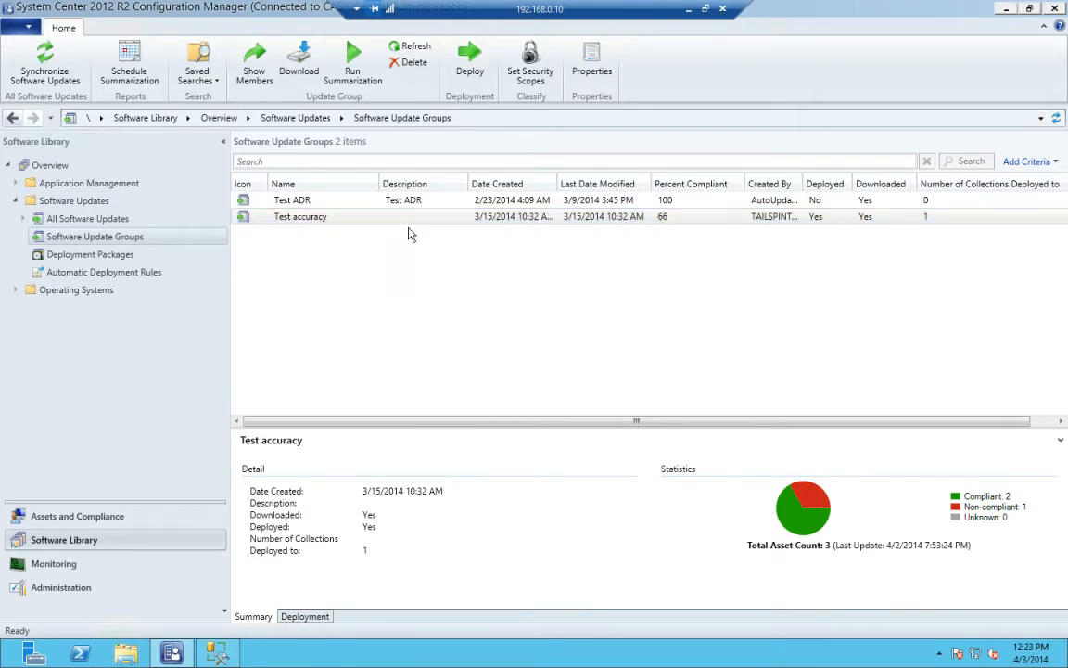
double_click(338, 215)
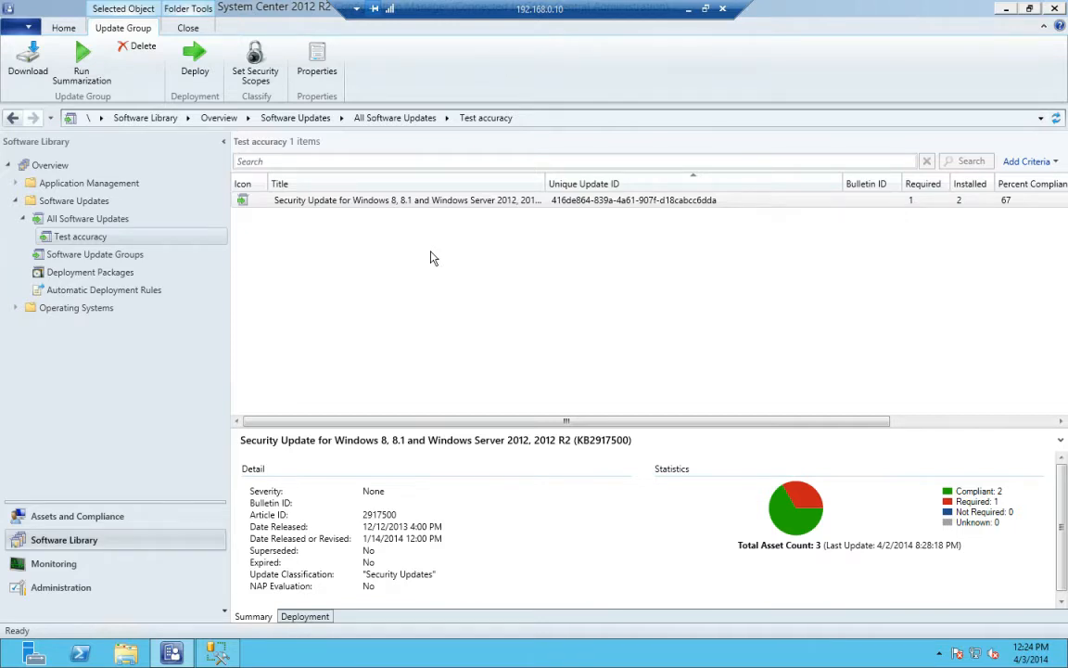
click(120, 254)
click(329, 218)
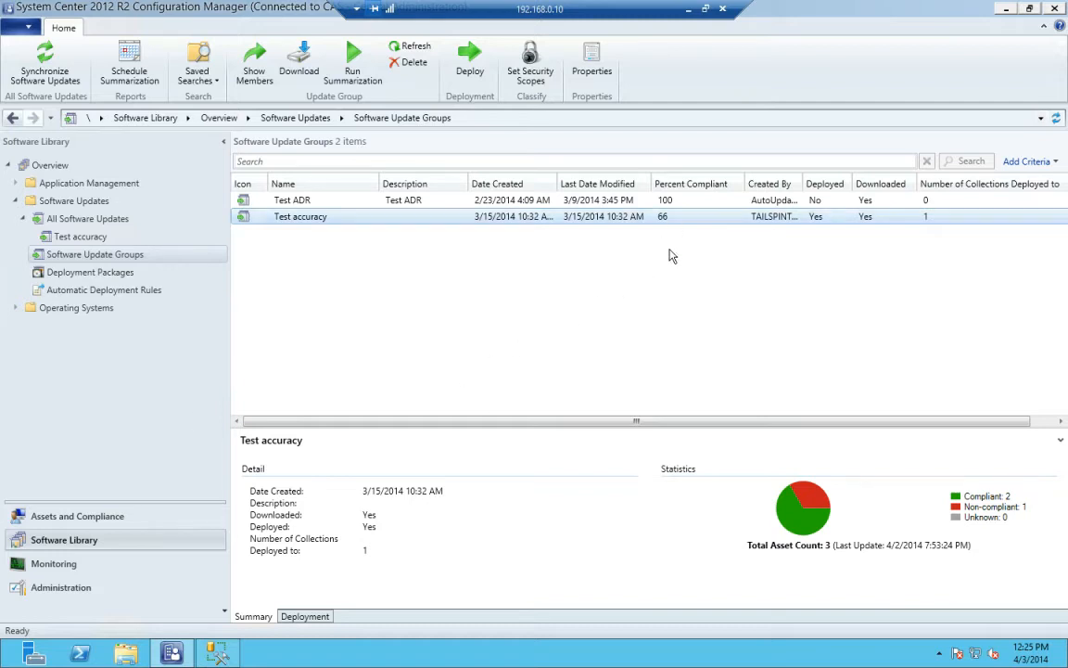
Step: View the summarization schedule for Software Update Groups and close it without changes
right_click(135, 258)
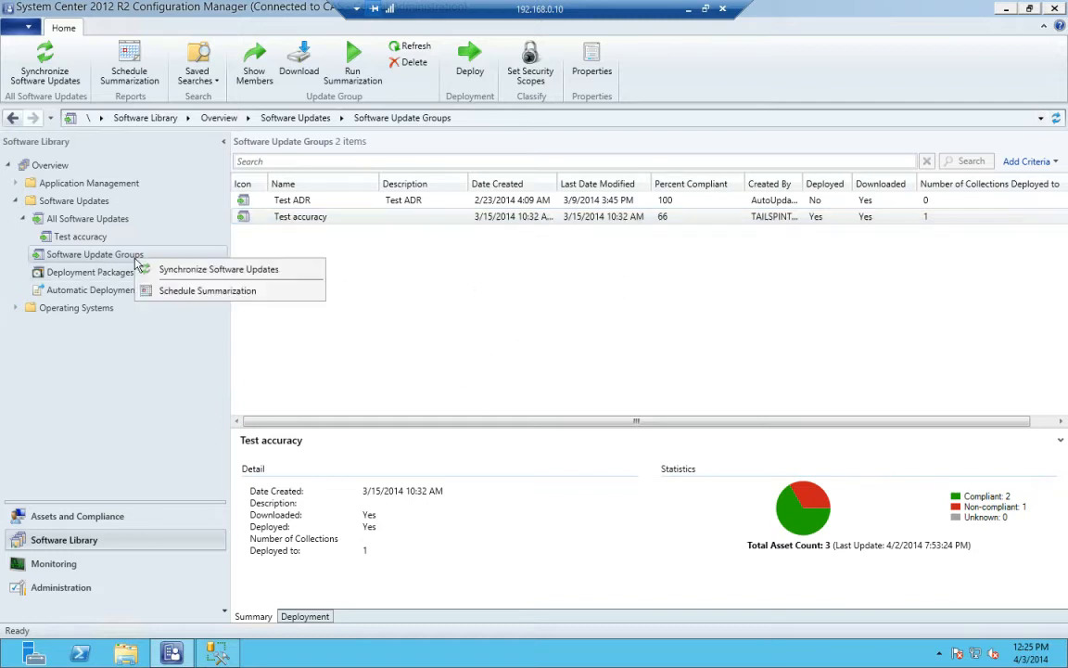
click(205, 295)
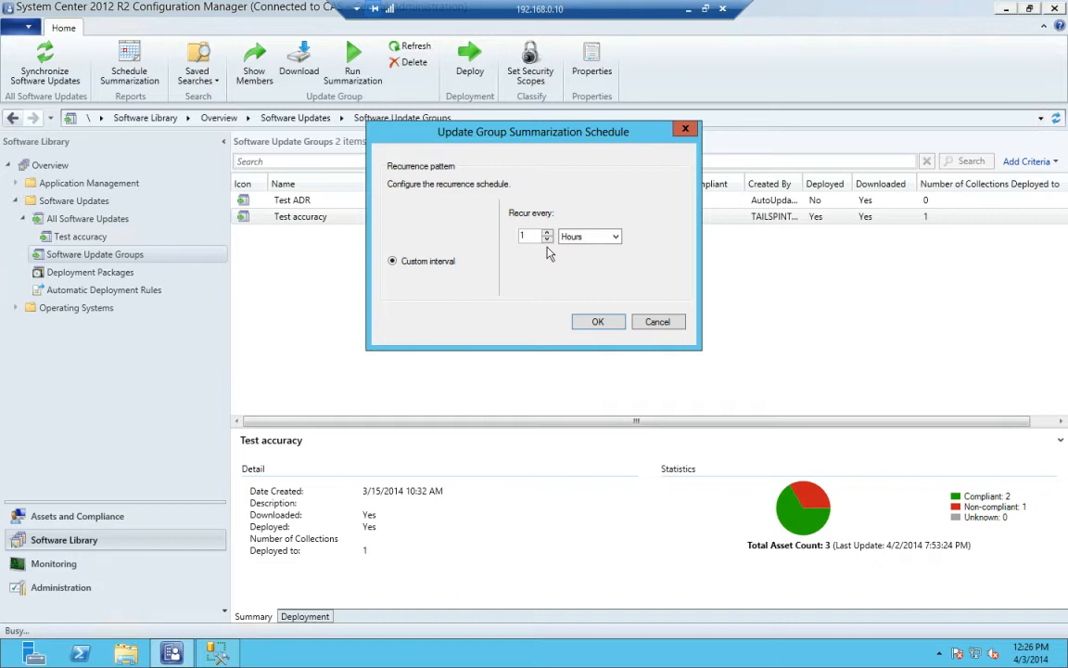
click(657, 323)
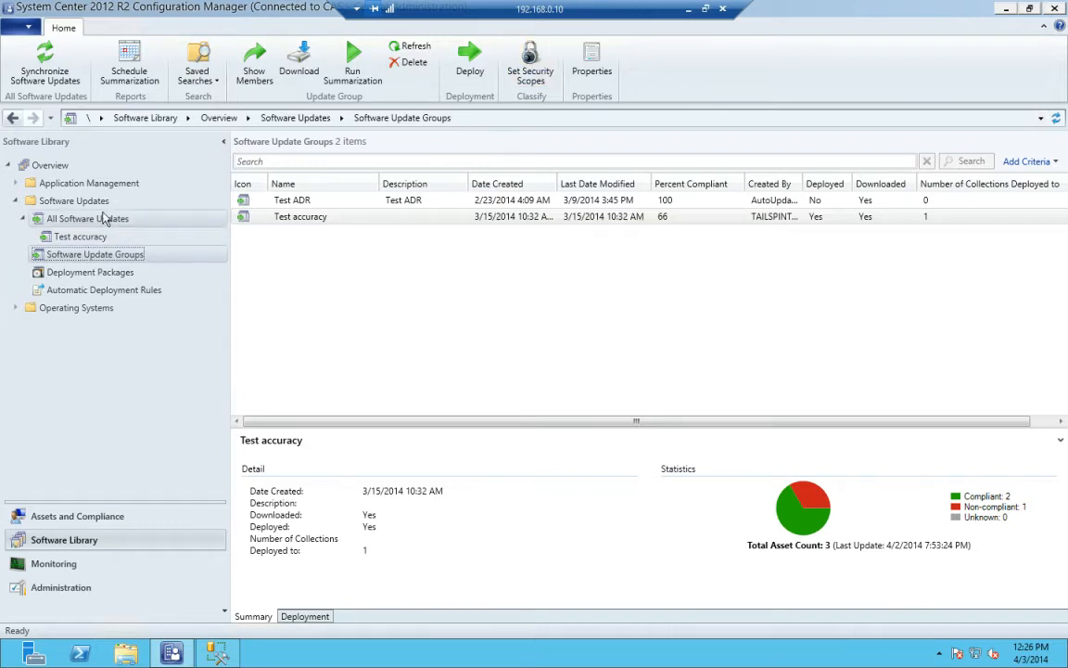
Step: Move the remote desktop window off the presentation and advance to the spTask_SUM_UpdateStatusSummarizer slide
double_click(641, 16)
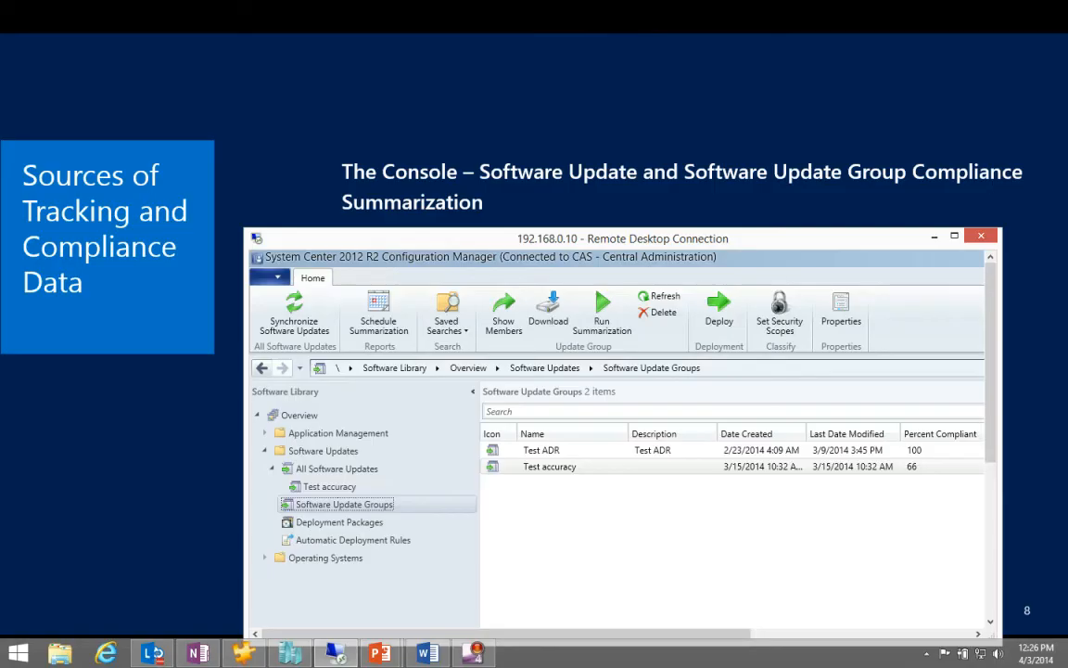
drag(640, 238, 1067, 547)
click(440, 401)
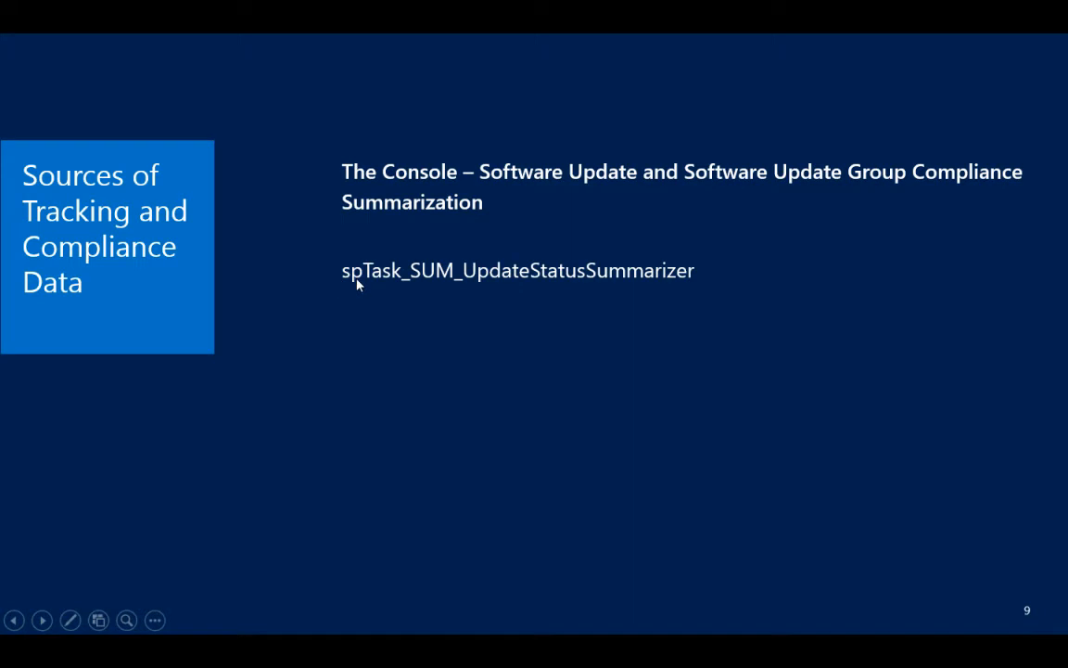
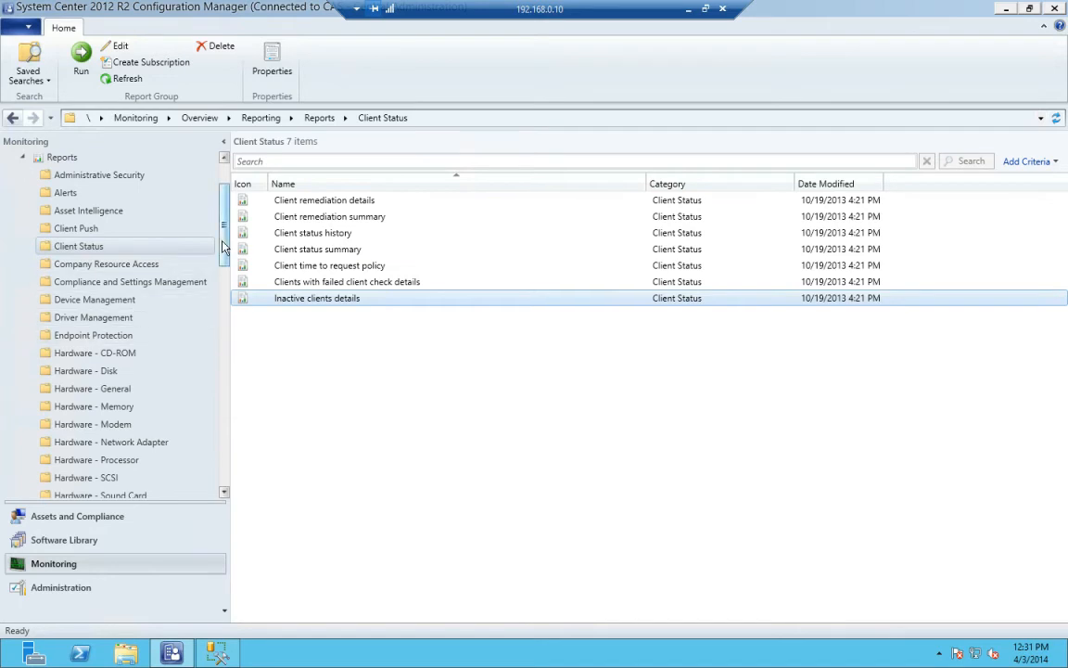
Step: Review the report lists in the Software Updates - A Compliance and Software Updates - B Deployment Management folders under Reports
scroll(211, 360, down, 10)
scroll(212, 360, down, 3)
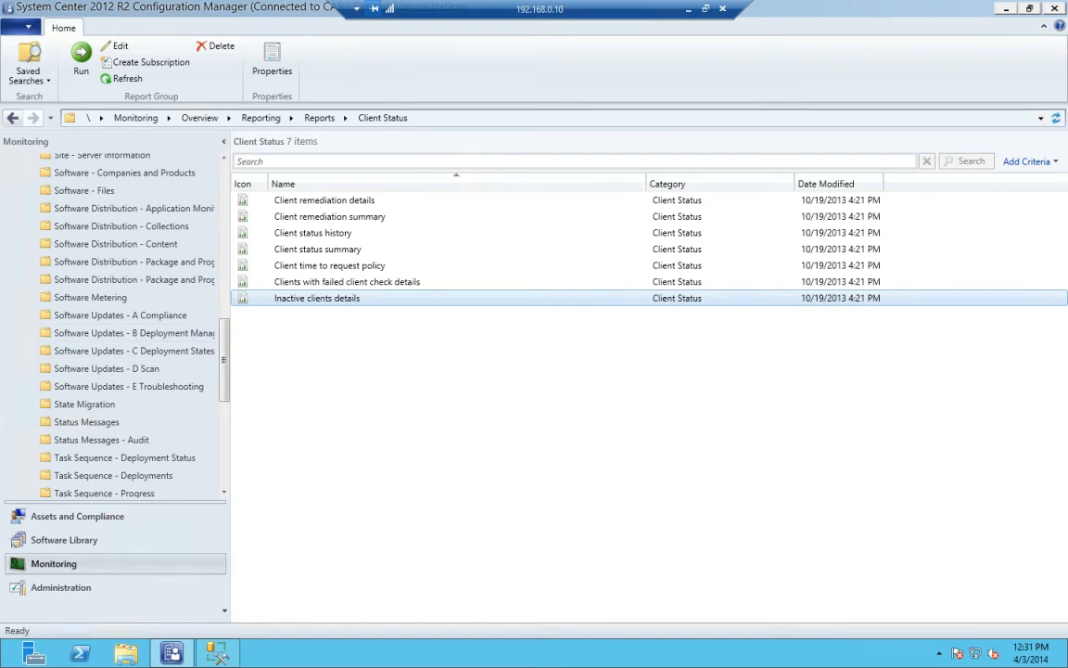
click(132, 315)
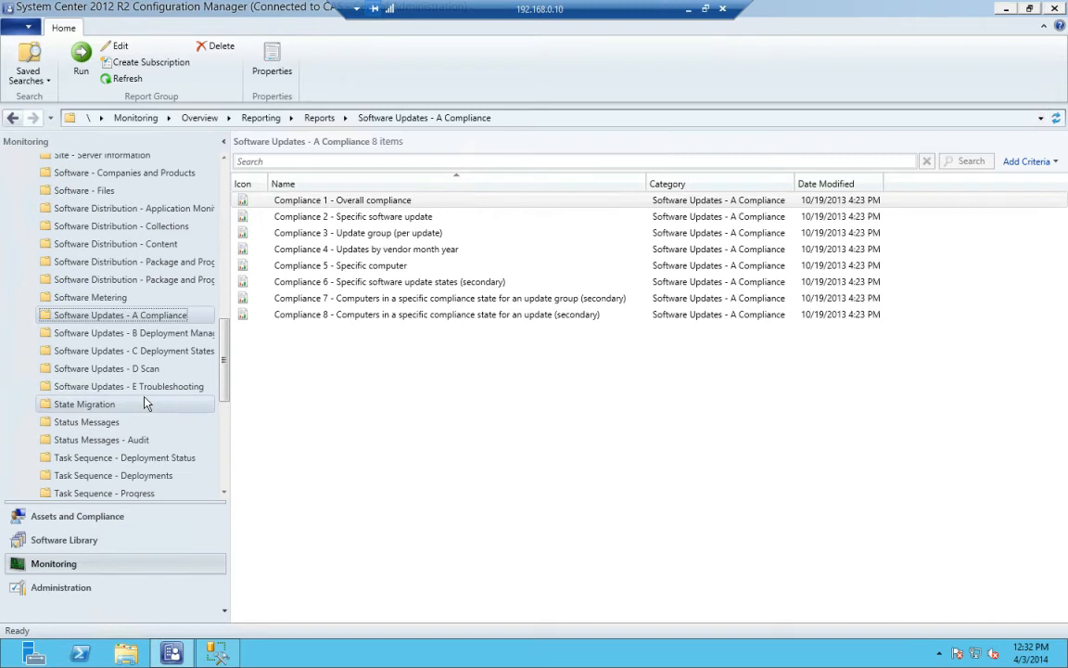
click(369, 269)
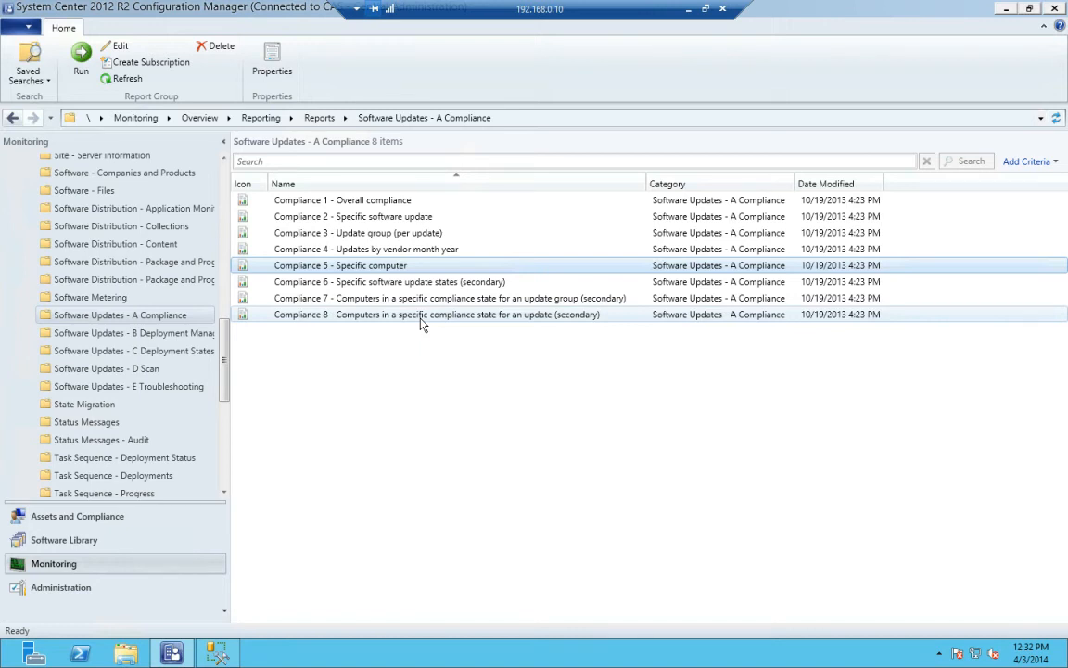
click(198, 336)
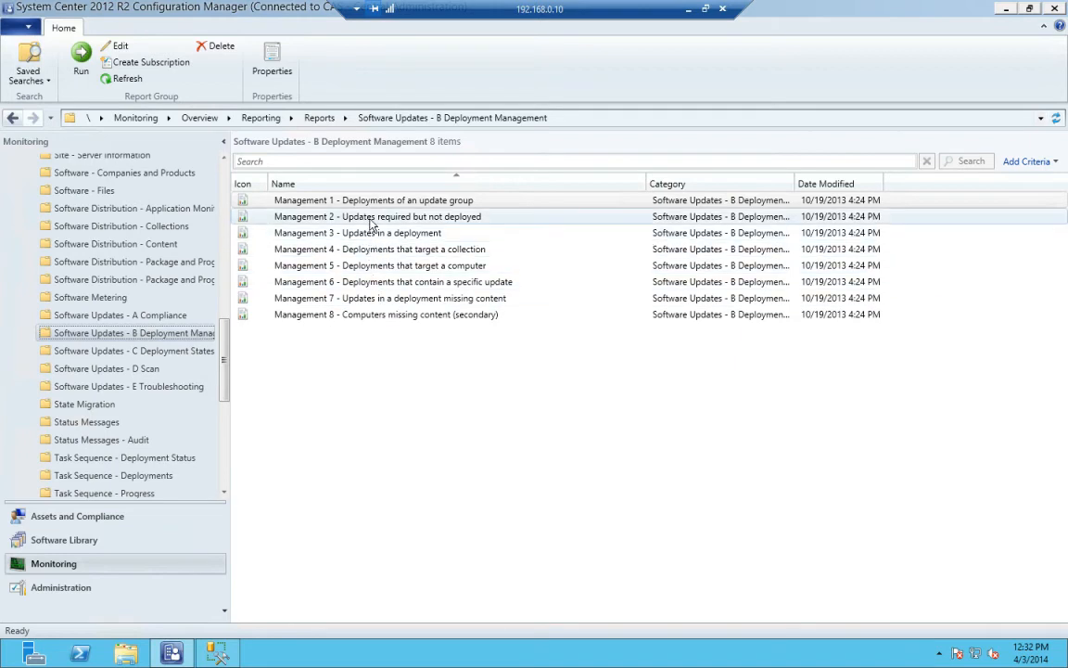
click(488, 206)
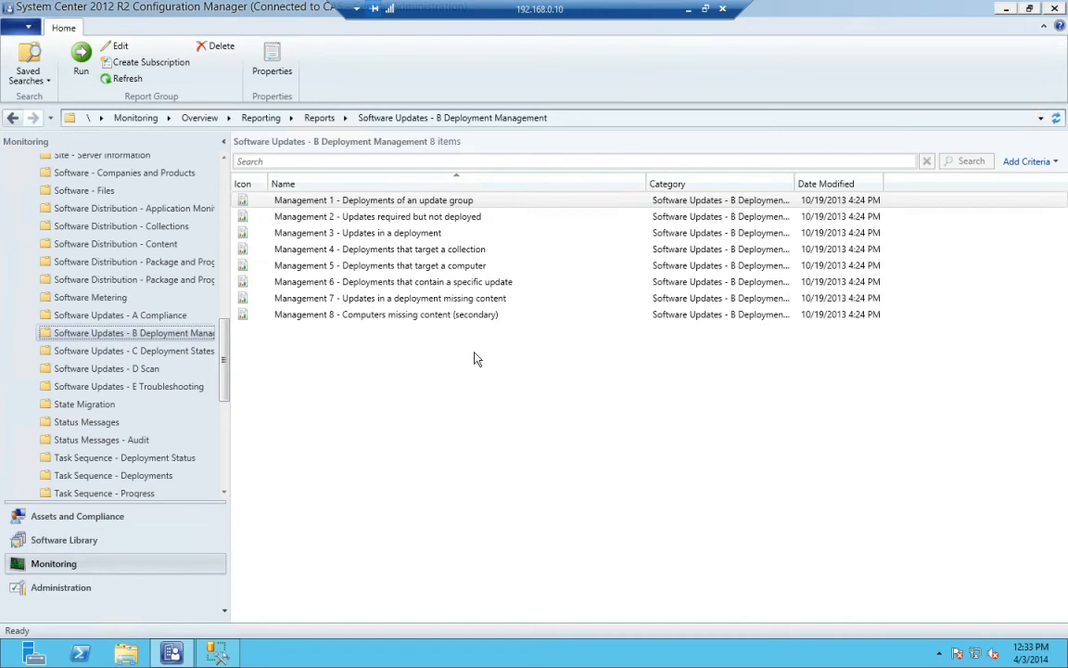
Step: Run the report "States 6 - Computers in a specific enforcement state for an update (secondary)" from Software Updates - C Deployment States
click(192, 351)
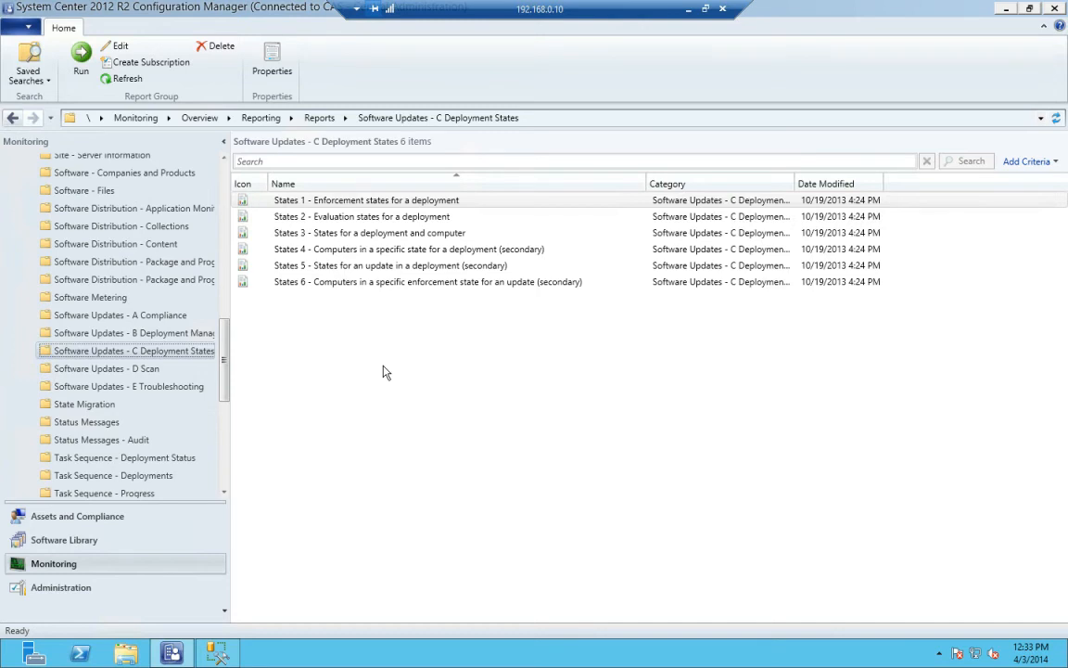
click(351, 283)
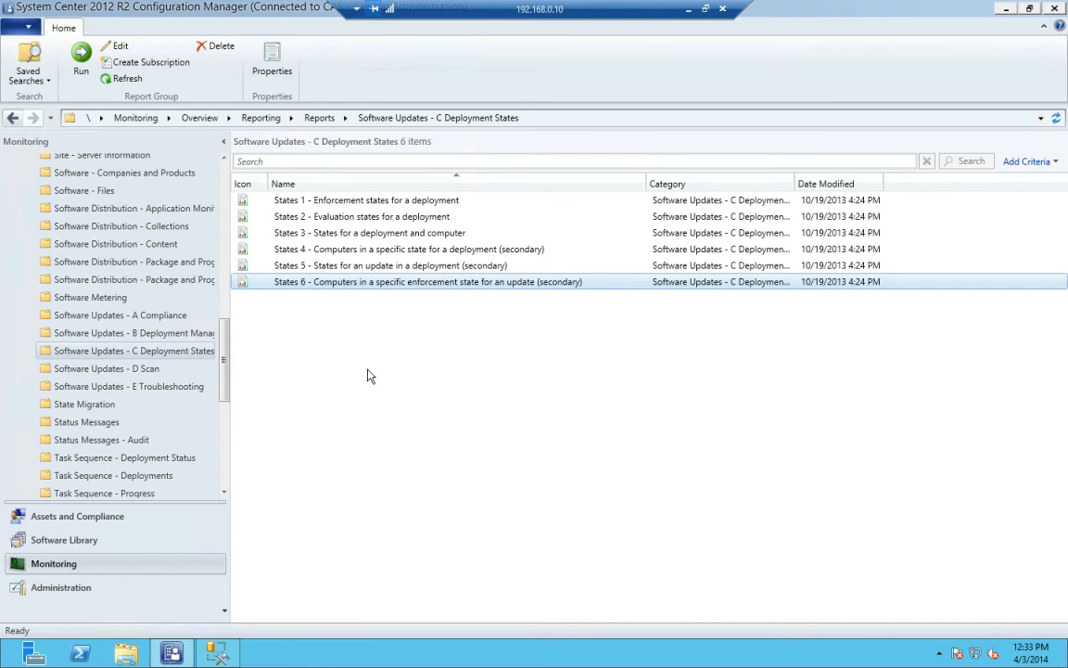
right_click(351, 284)
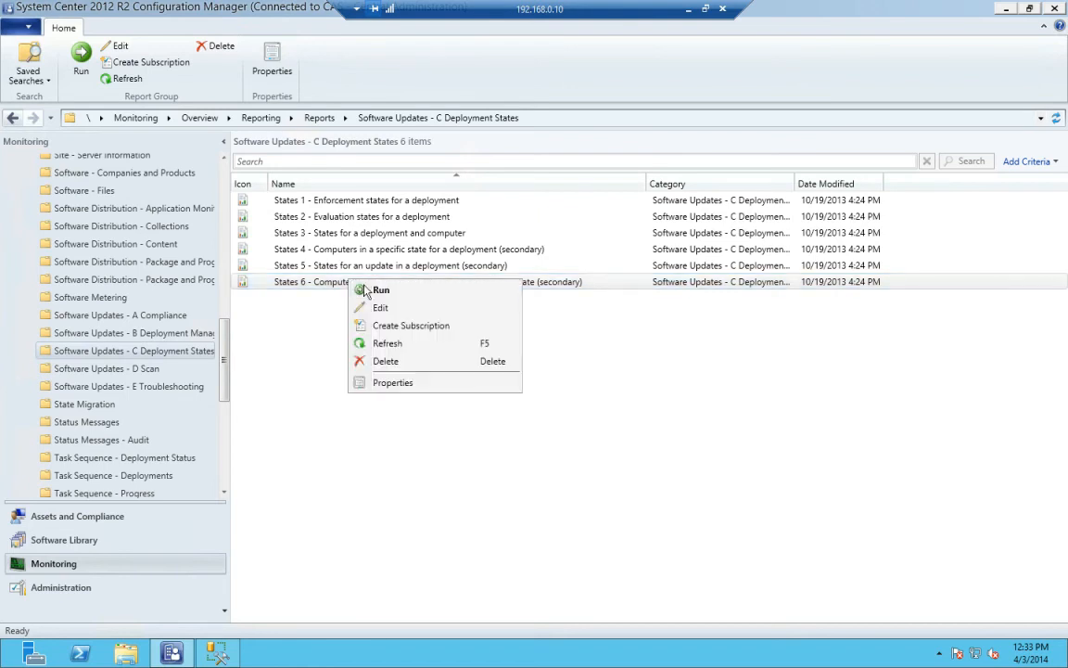
click(377, 289)
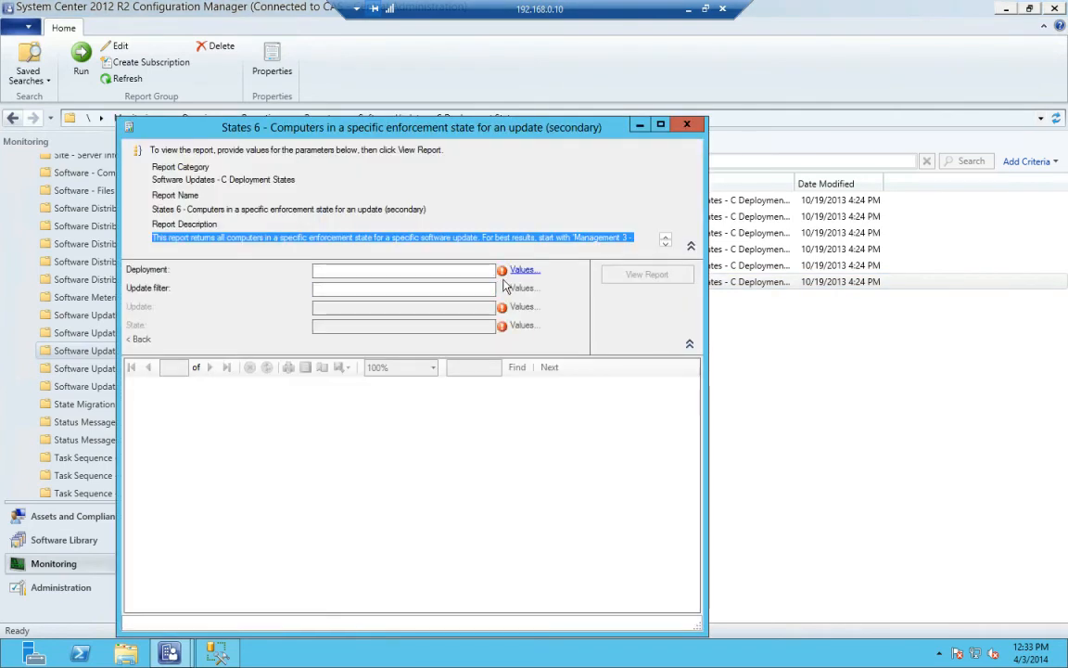
Step: Set the report's Deployment to Test accuracy - Microsoft Software Updates and its Update to the Security Update for Windows 8, 8.1
click(522, 269)
click(339, 306)
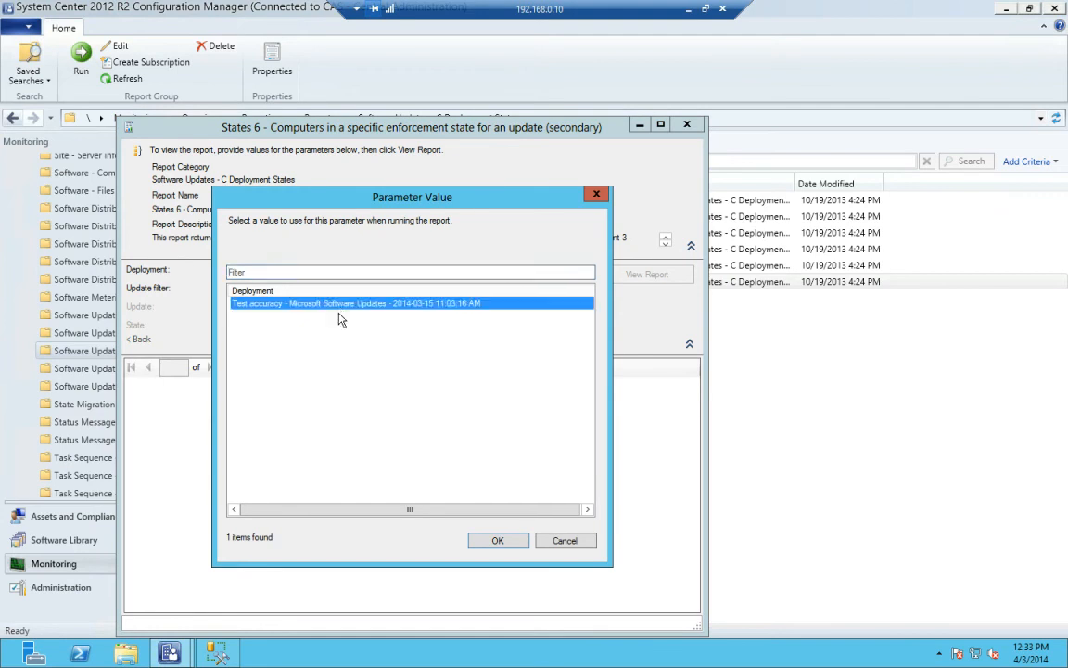
click(497, 540)
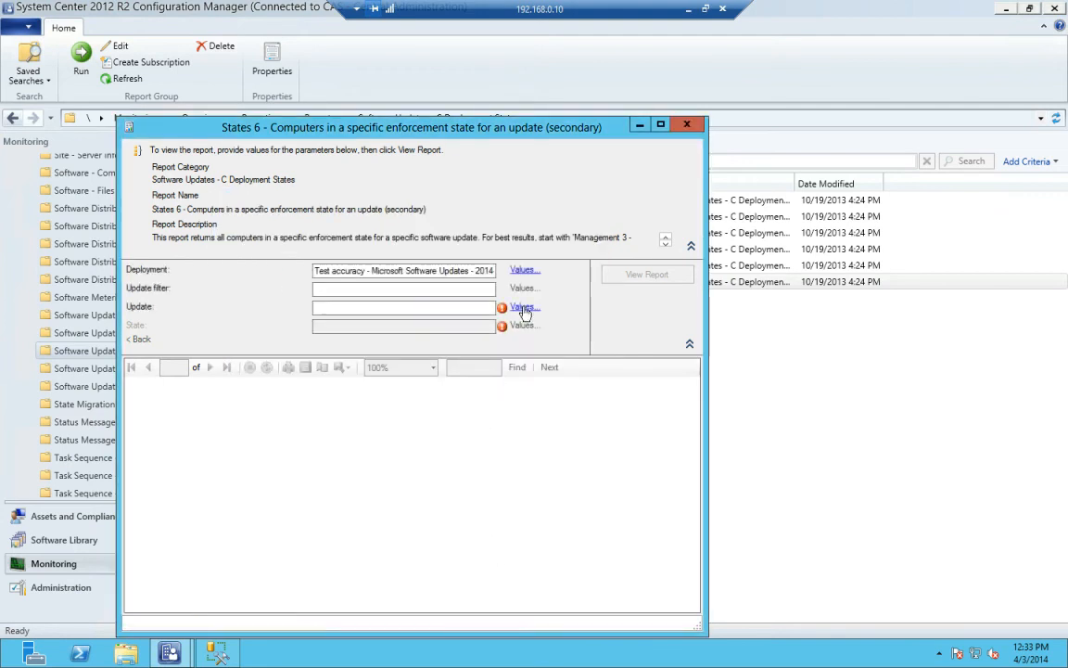
click(522, 307)
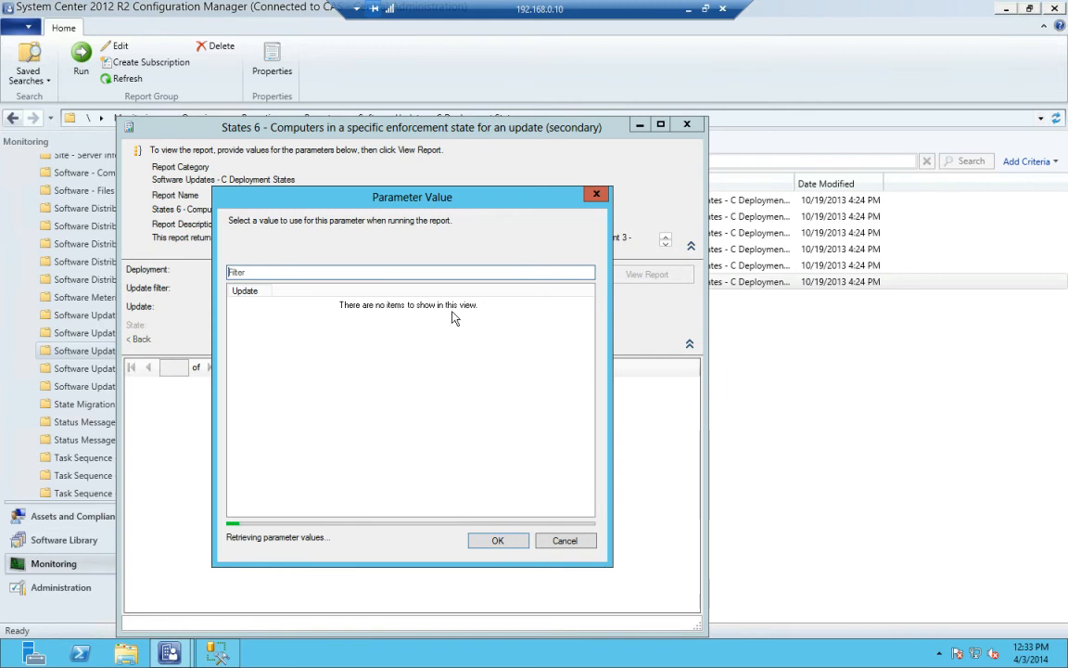
click(364, 305)
click(496, 540)
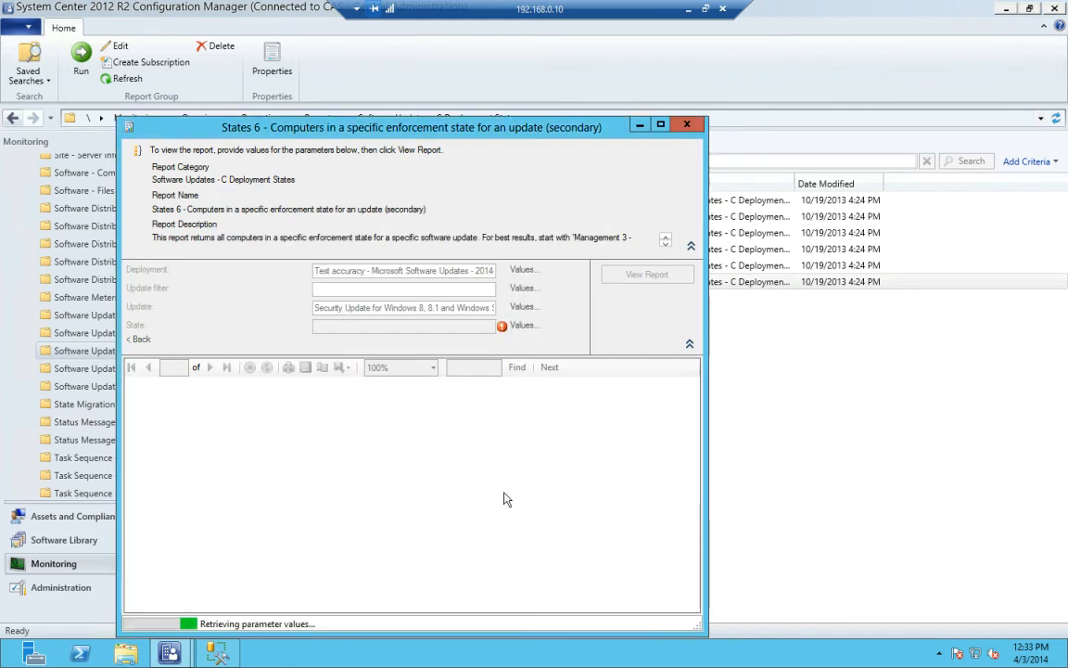
Step: Look through the available enforcement State values for the report, choose none, and close the report
click(521, 328)
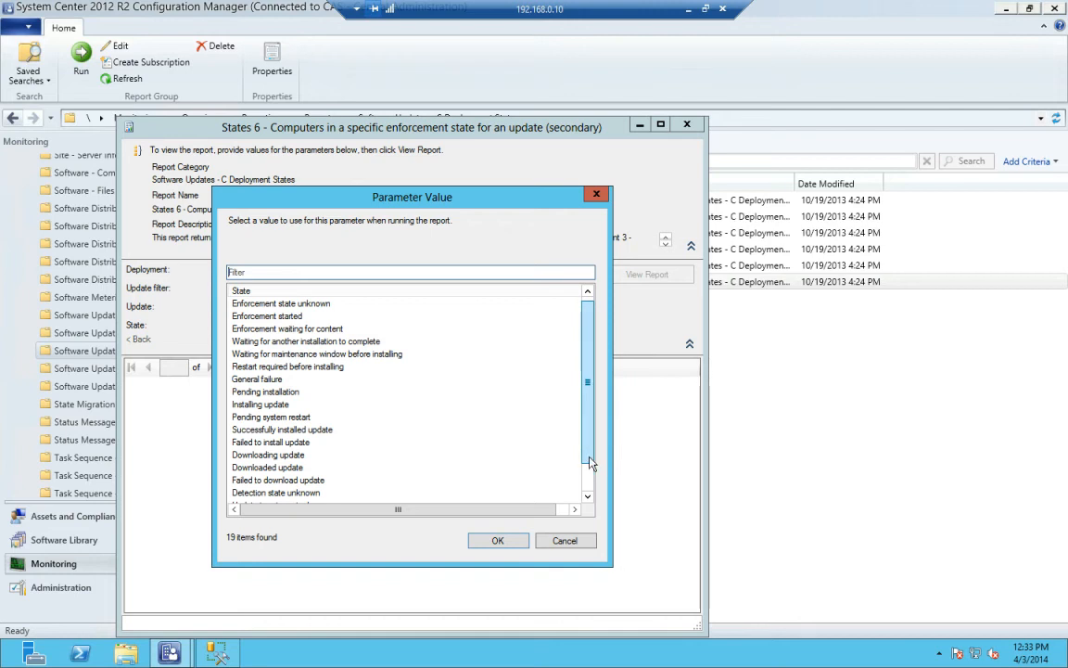
click(588, 486)
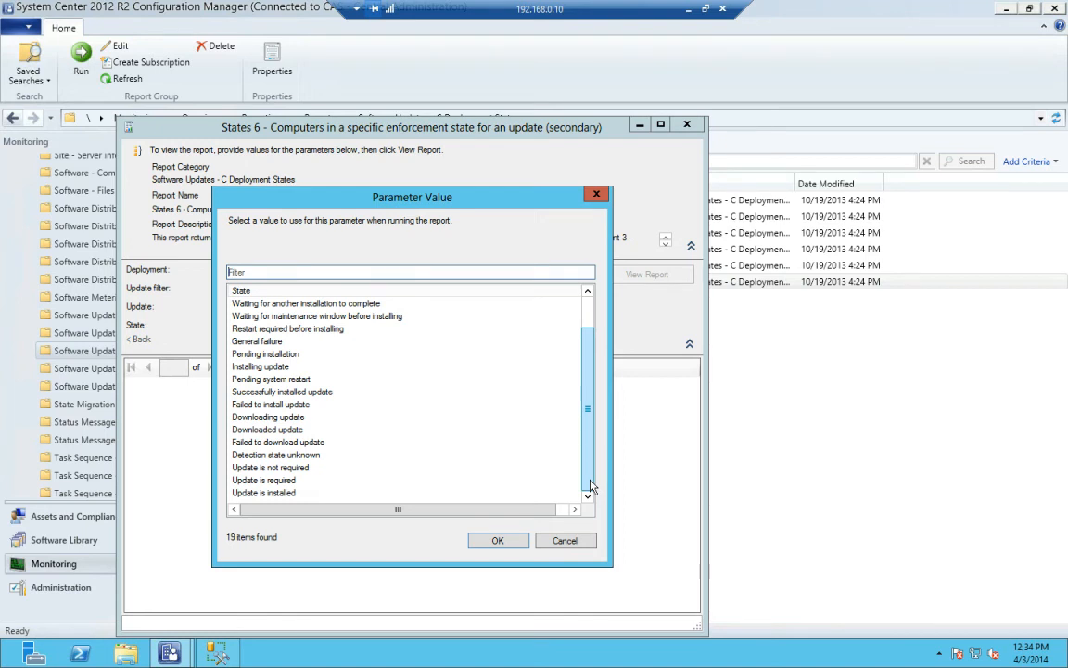
drag(589, 486, 592, 429)
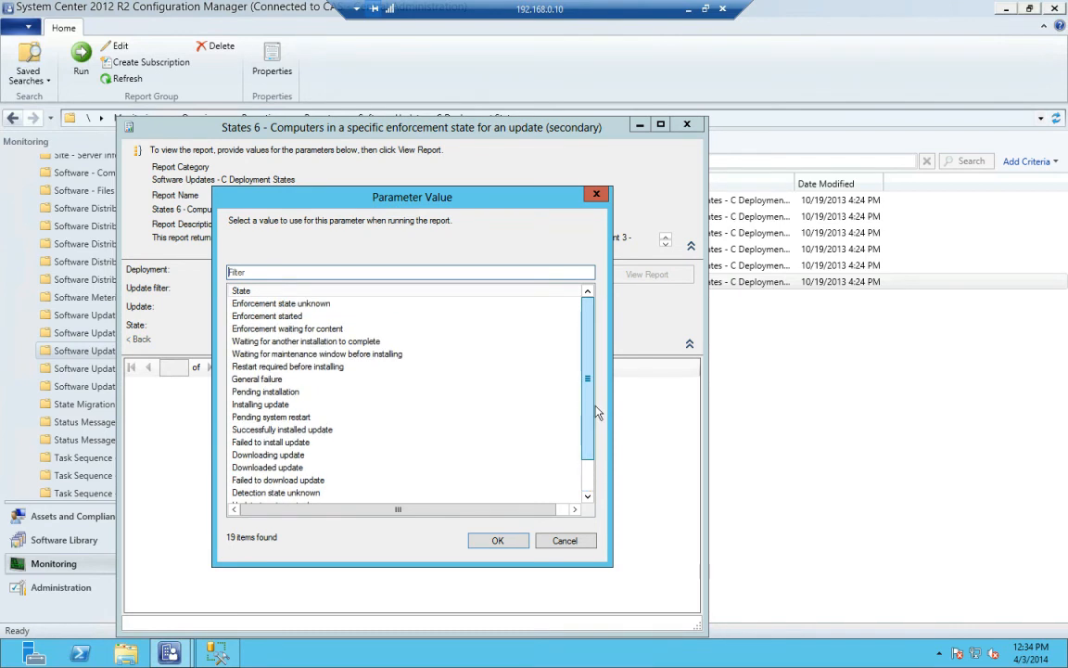
scroll(594, 435, down, 1)
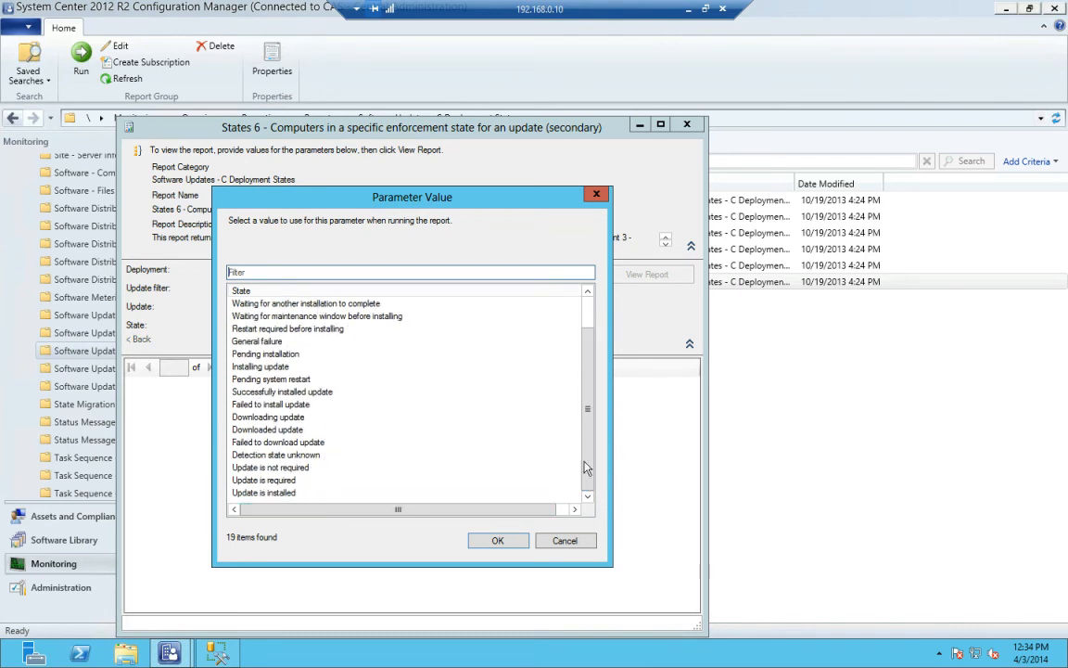
drag(591, 468, 592, 387)
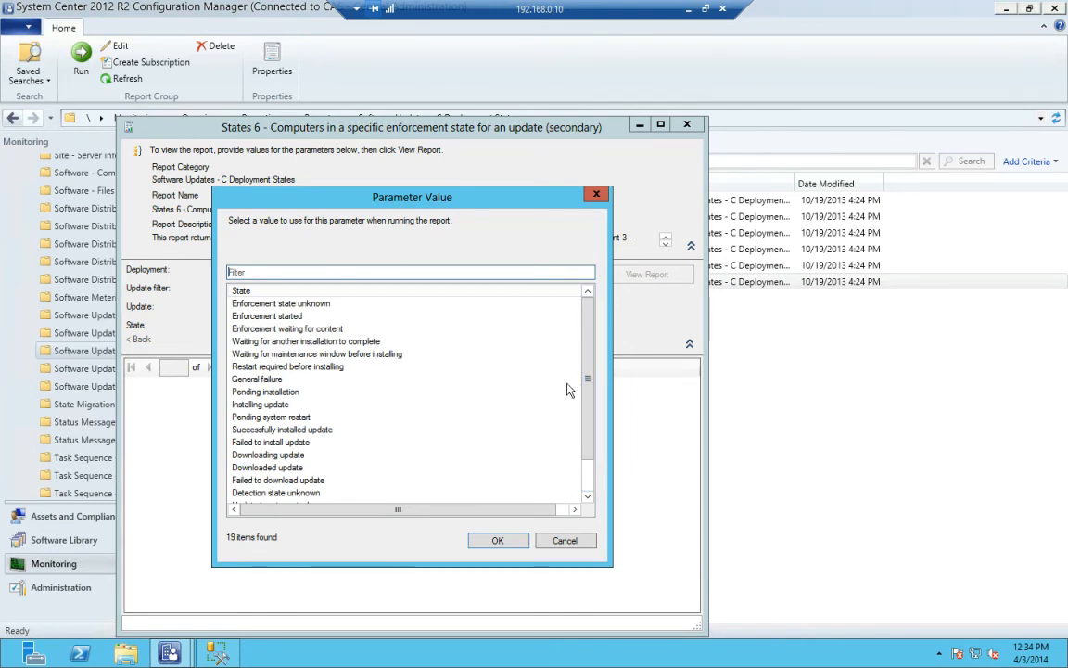
drag(586, 380, 587, 406)
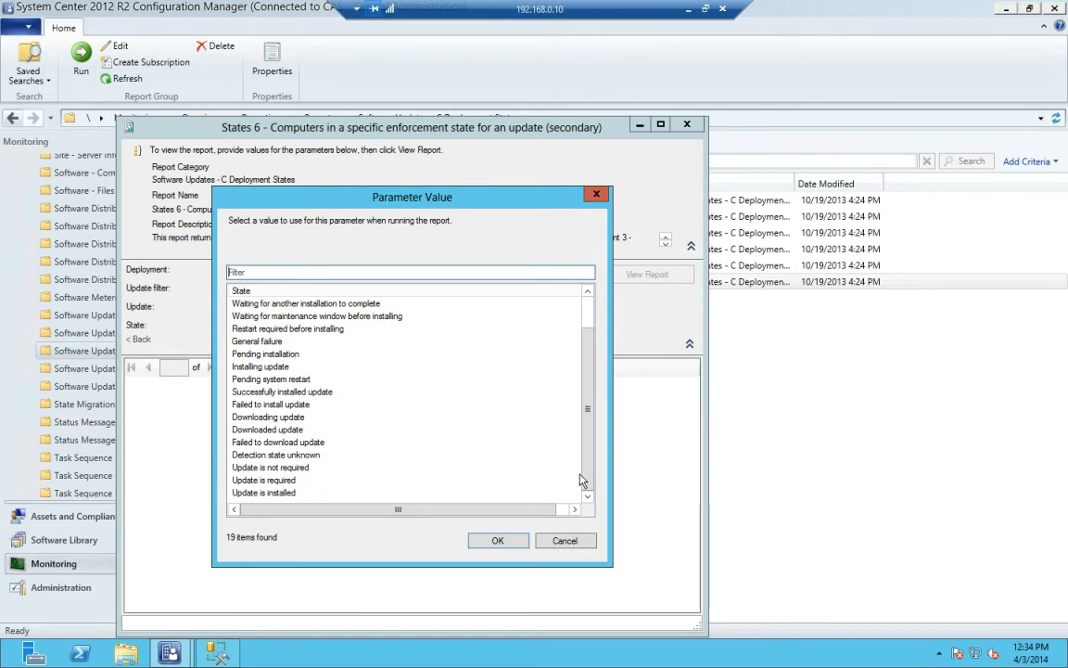
click(569, 541)
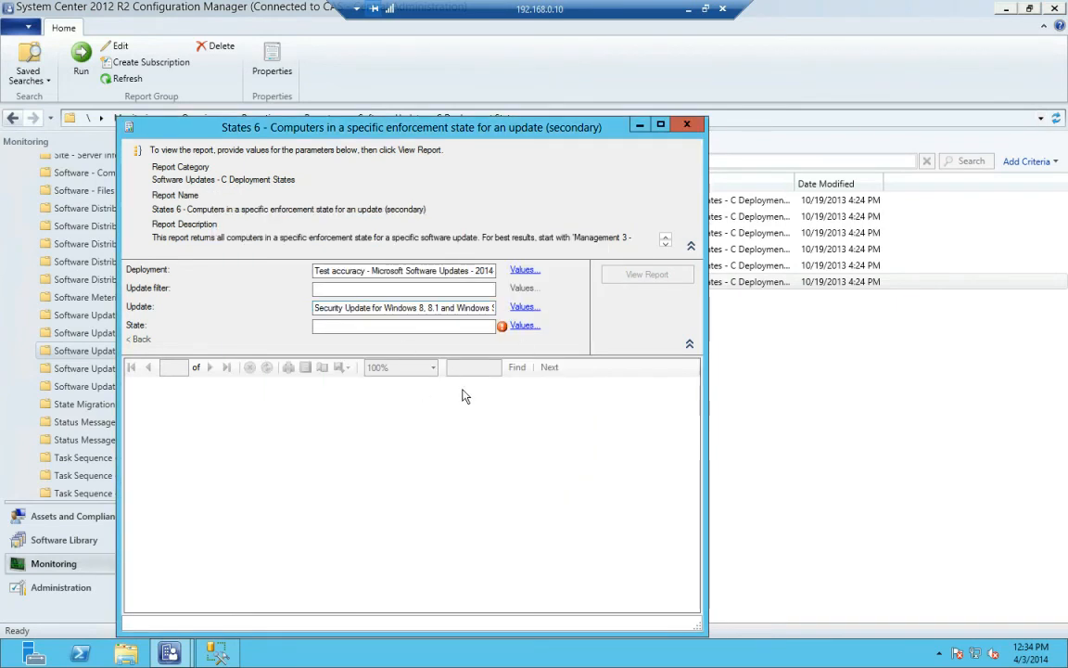
click(686, 124)
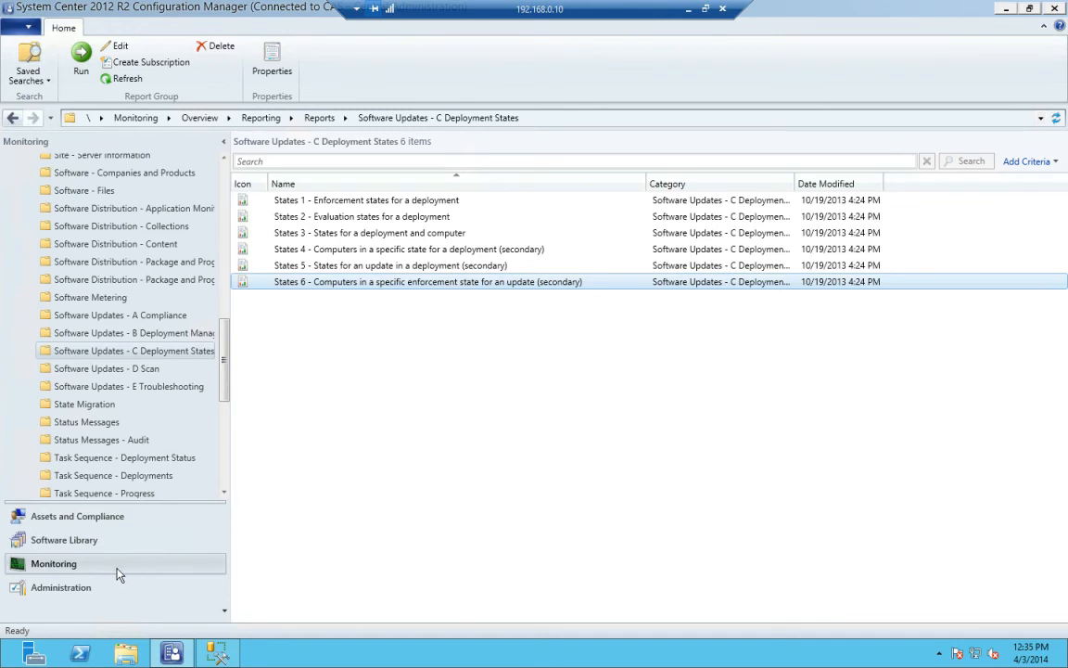
Step: Open the properties of the Microsoft Software Updates deployment belonging to the Test accuracy software update group
click(91, 541)
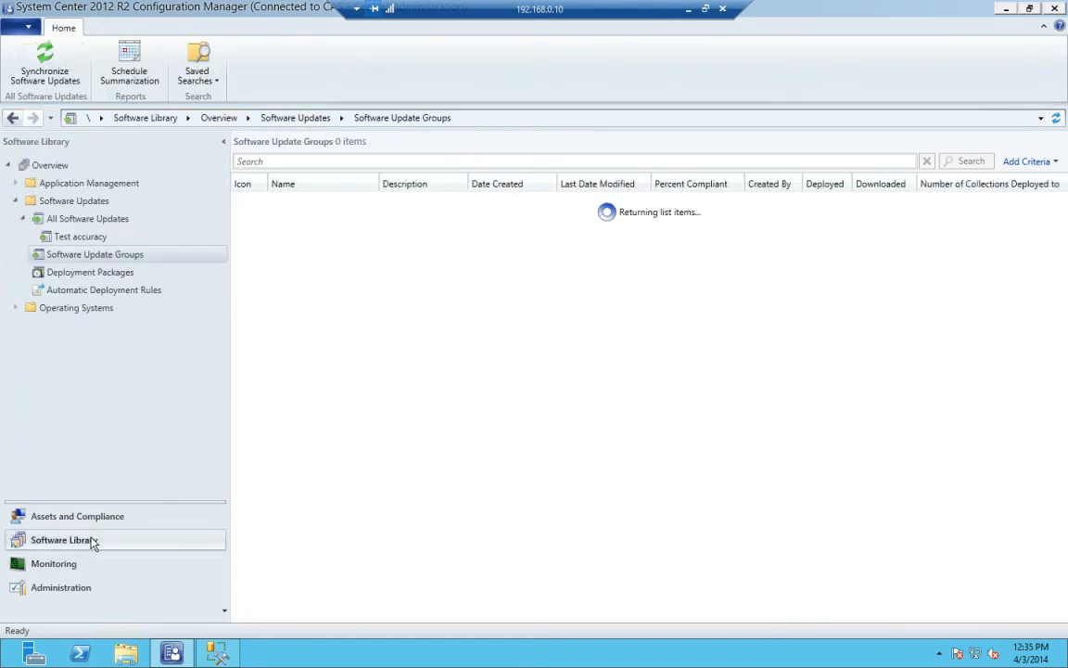
click(303, 223)
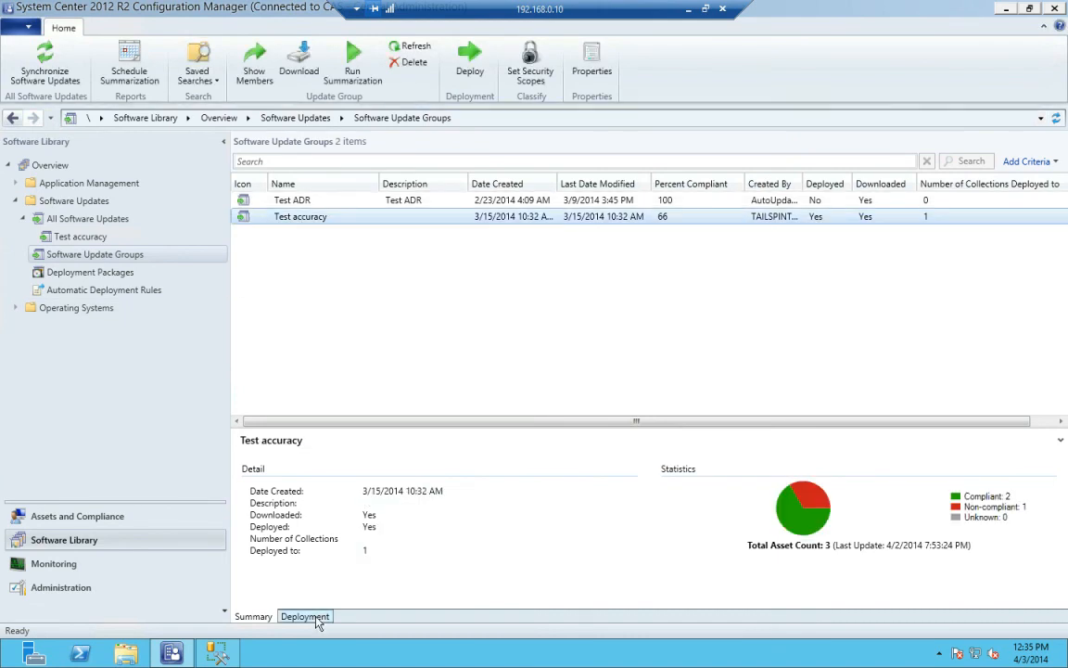
click(306, 616)
click(353, 484)
double_click(353, 484)
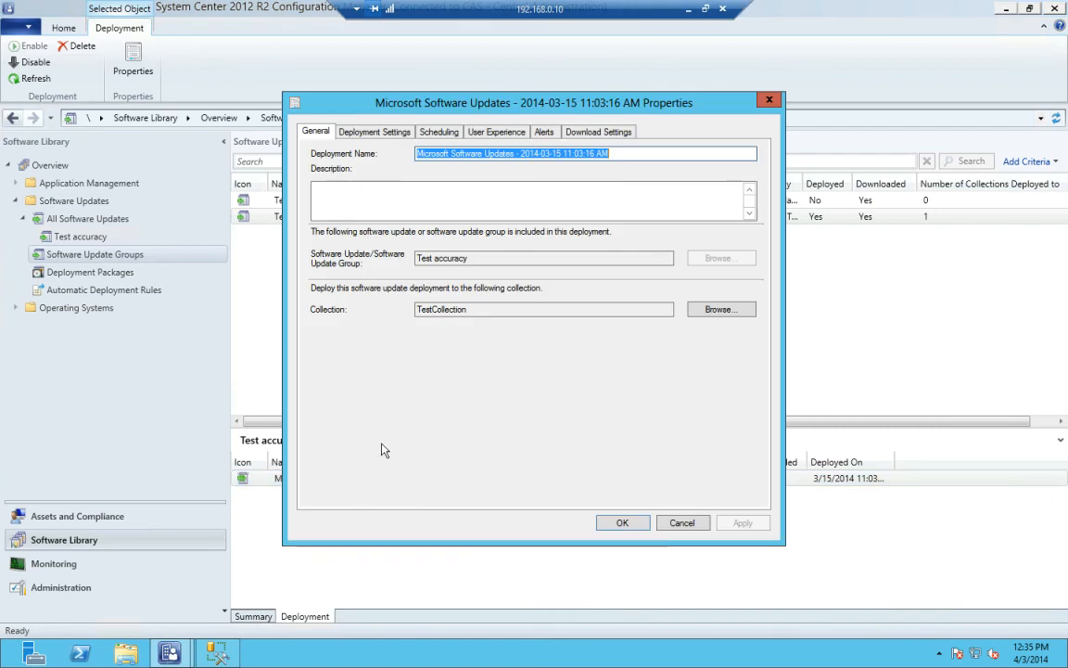
Step: Examine the state message Detail level options in the deployment's settings and close the properties without changing anything
click(383, 134)
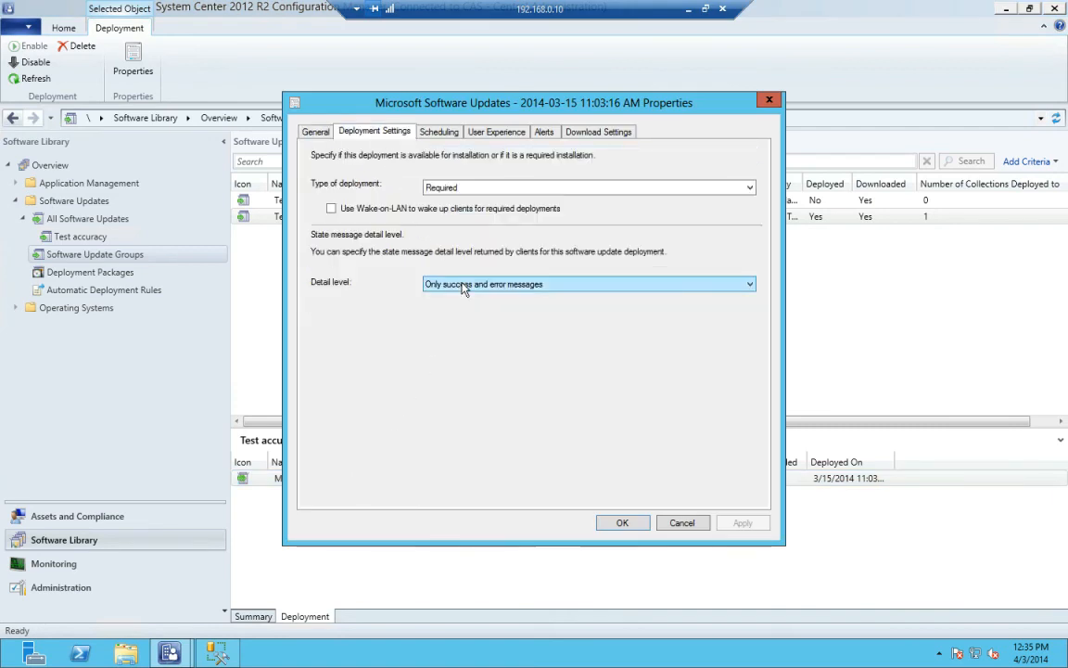
click(577, 290)
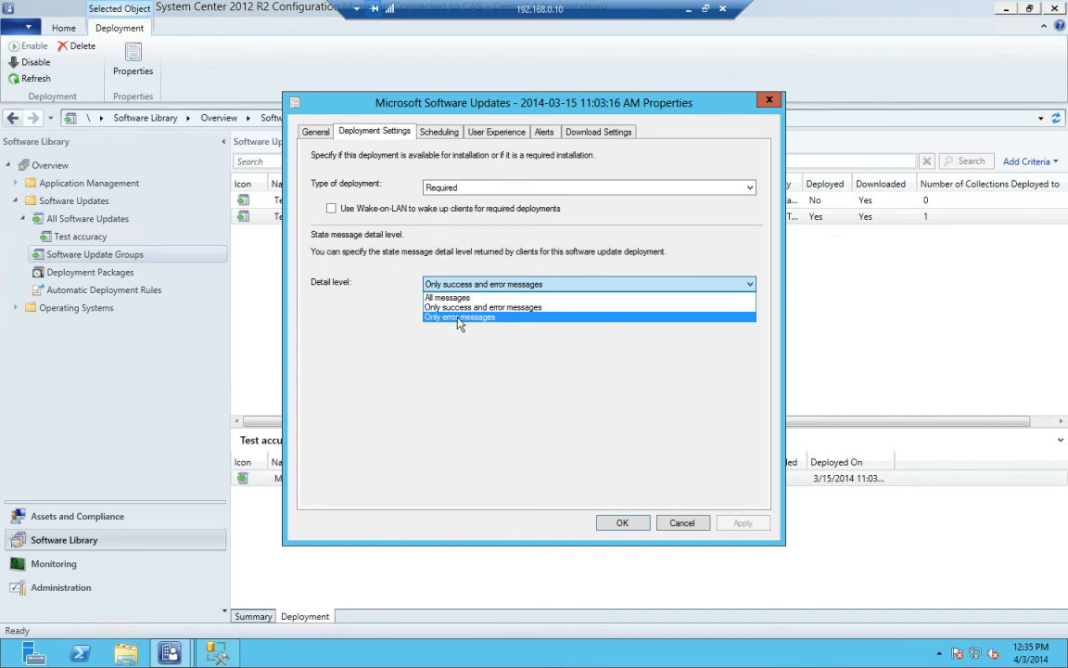
click(682, 525)
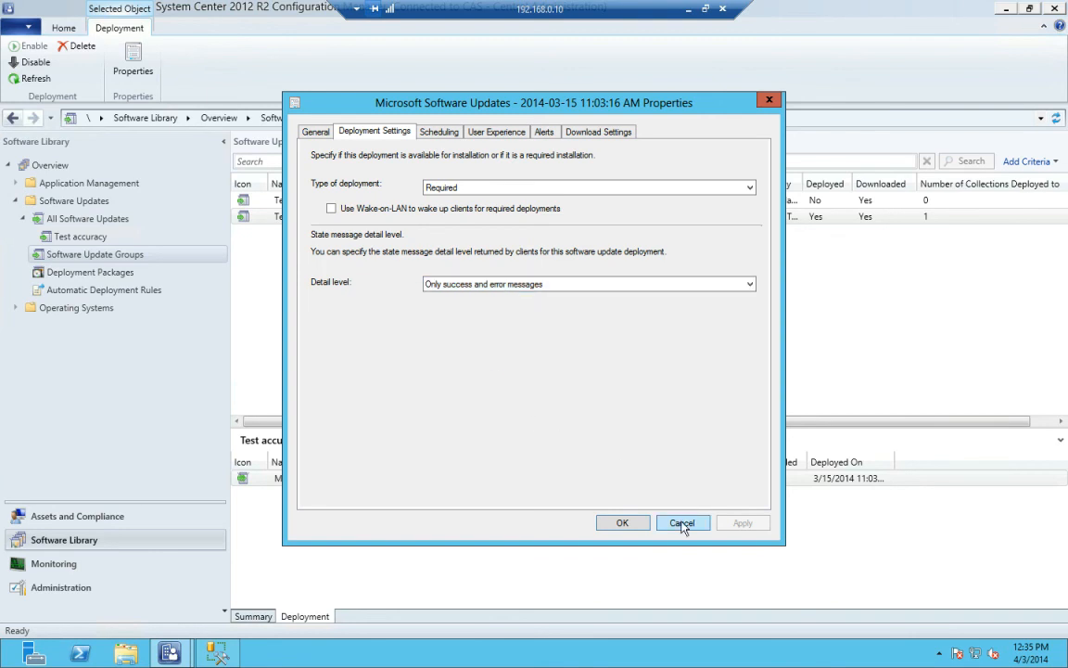
click(683, 523)
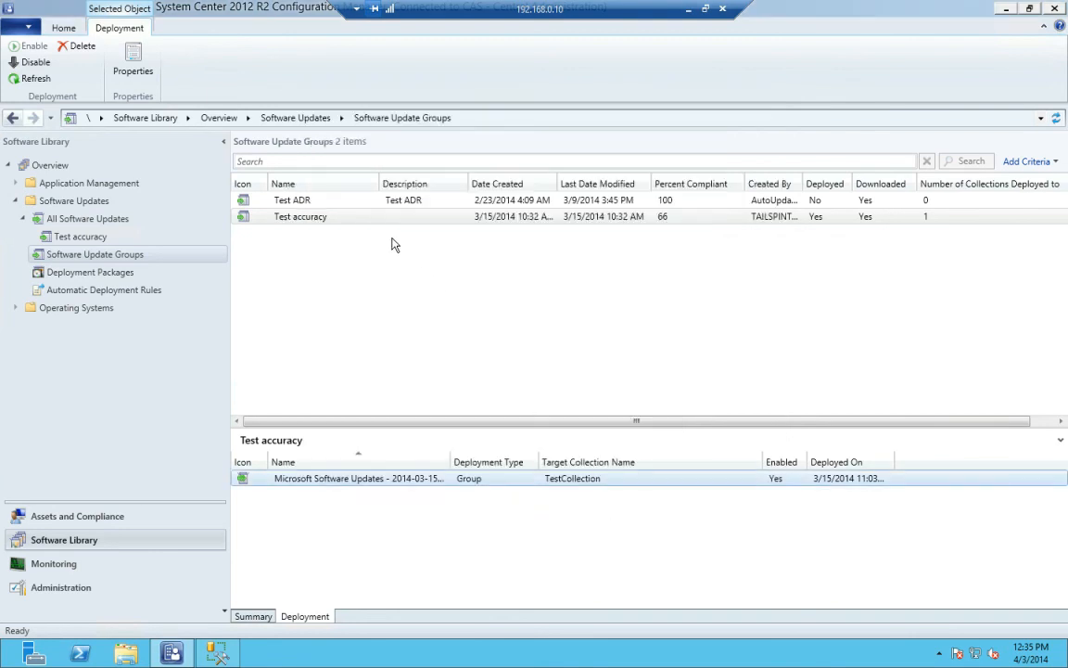
Step: Run the report "Scan 4 - Clients of a site reporting a specific state (secondary)" from Software Updates - D Scan
click(82, 568)
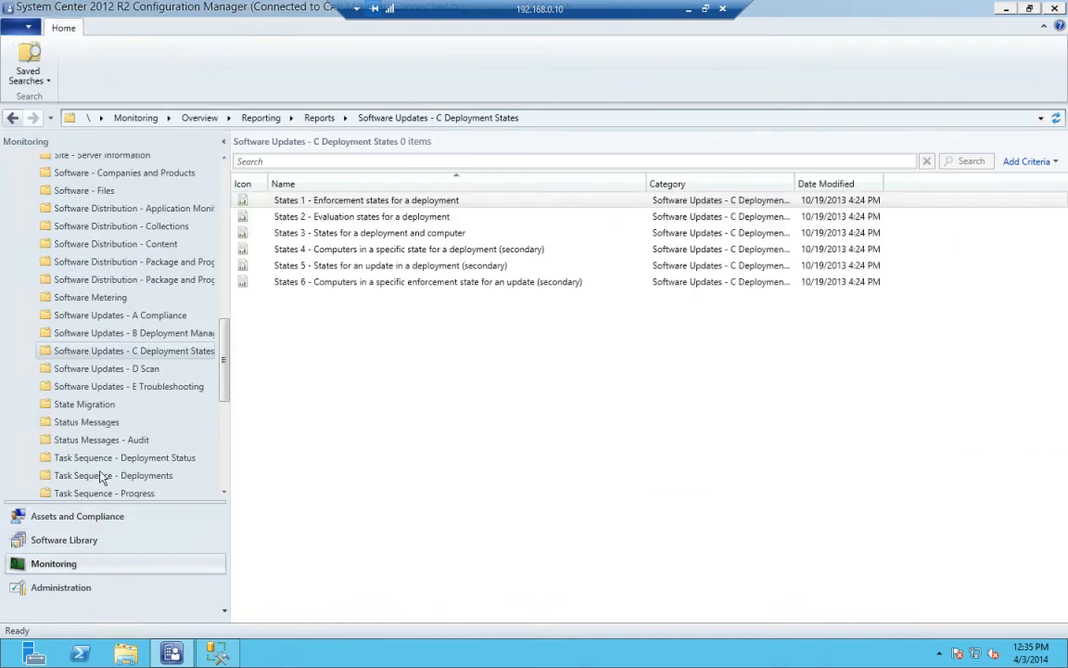
click(119, 371)
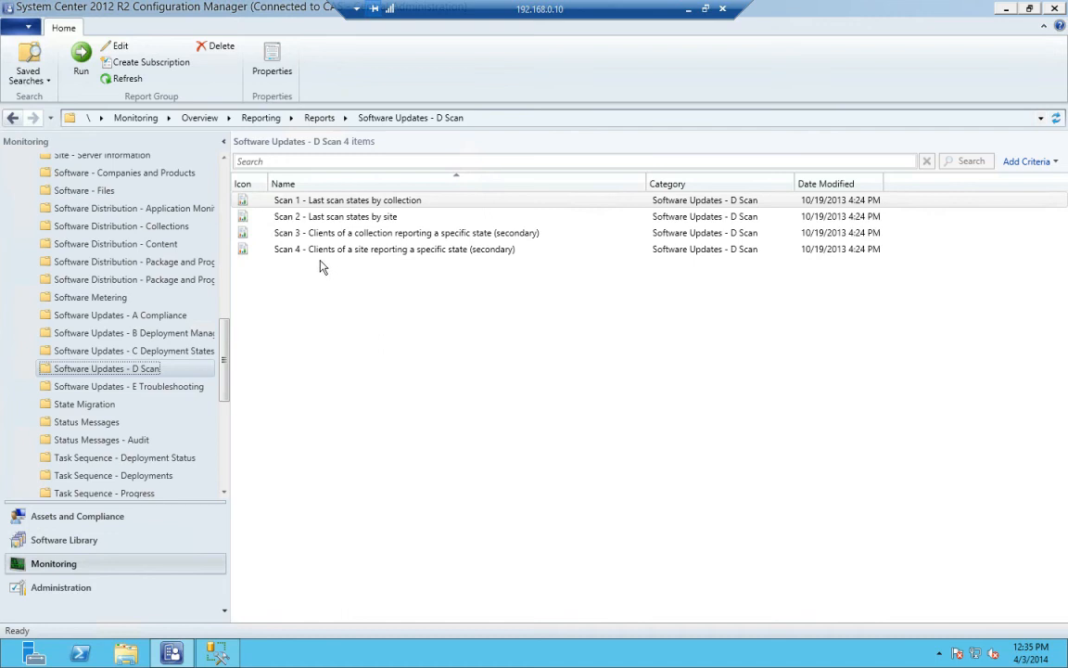
right_click(449, 253)
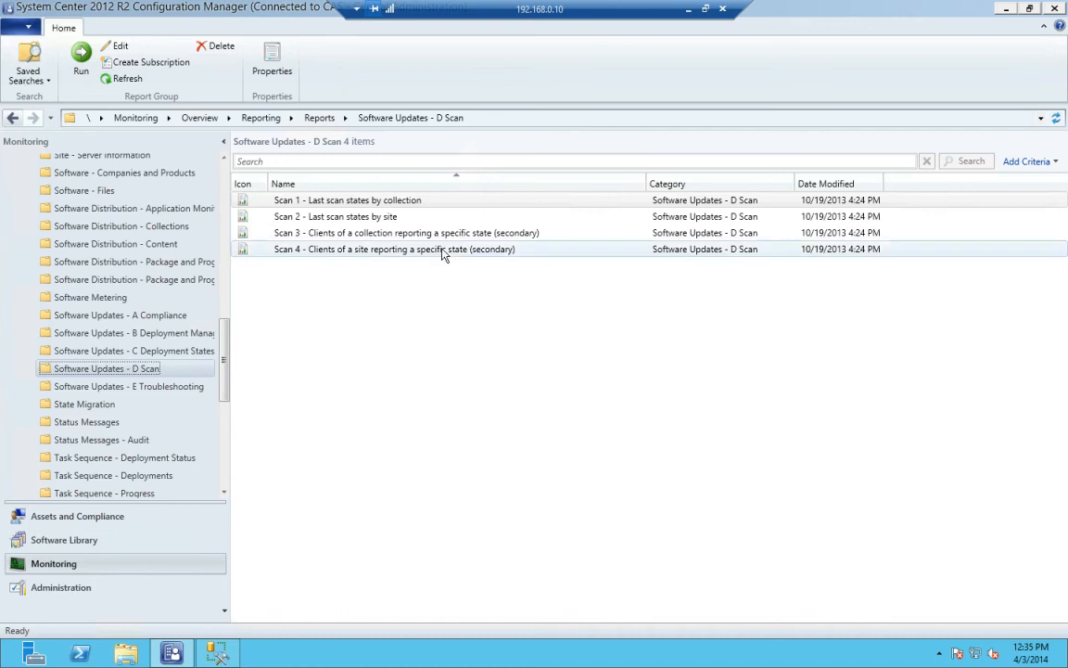
click(453, 260)
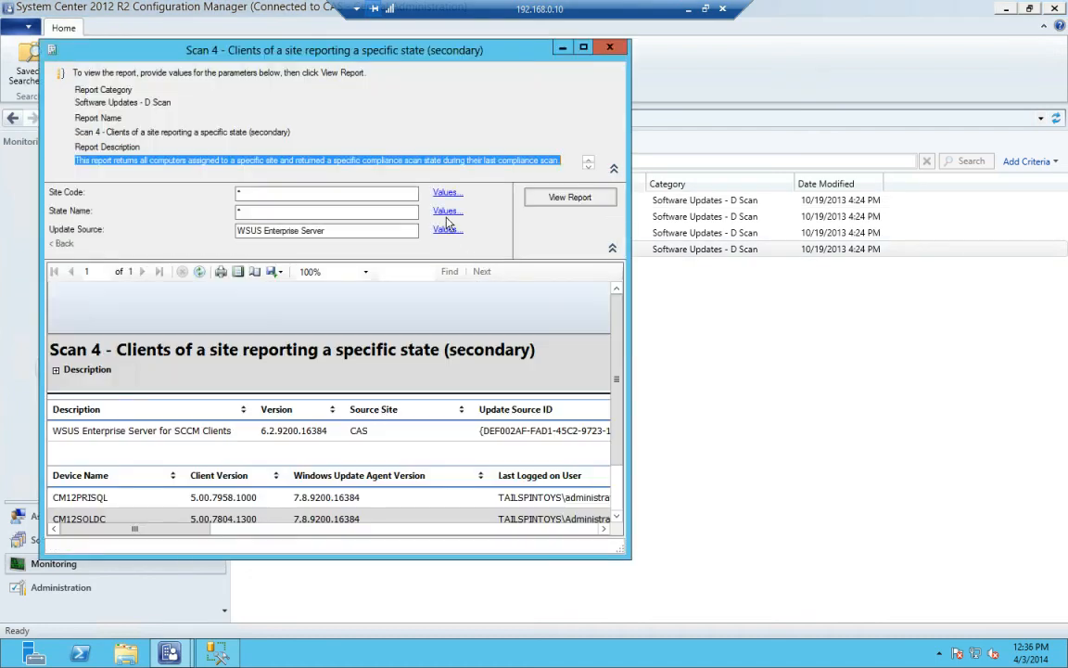
Step: Look through the available State Name values for the scan report, choose none, and close the report
click(445, 211)
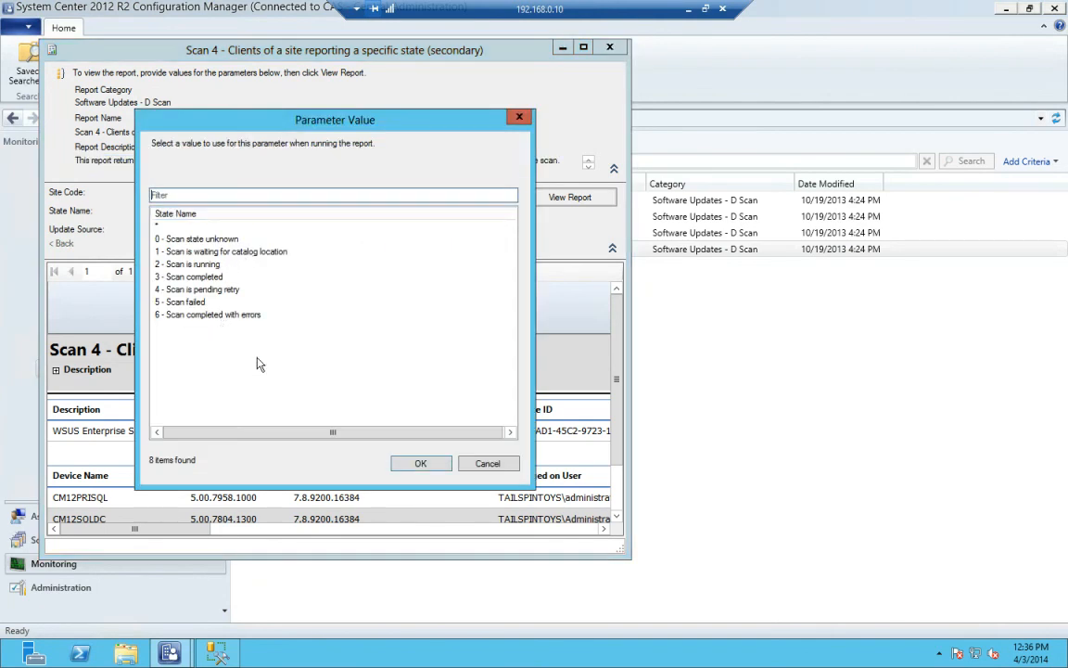
click(488, 464)
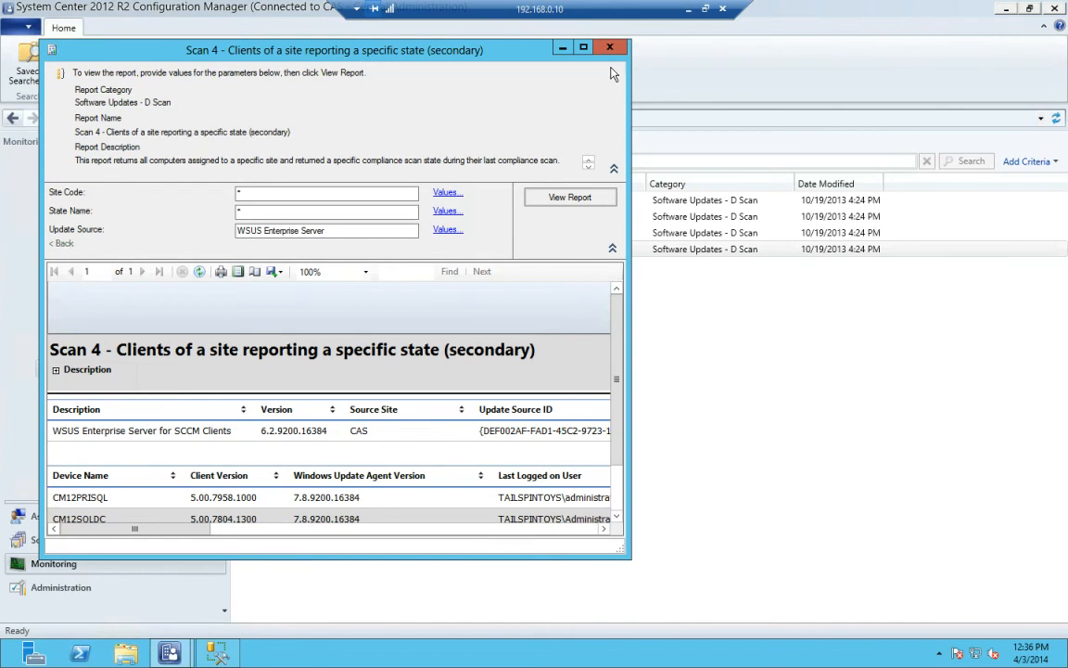
click(559, 47)
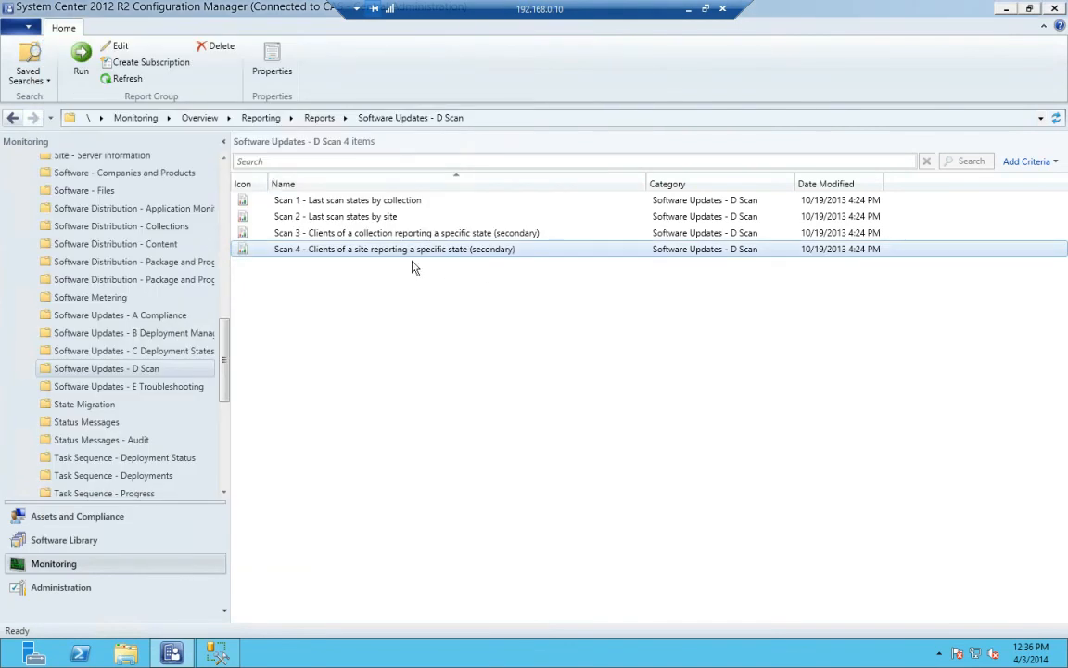
Step: Show the Software Updates - E Troubleshooting reports, and switch to the PowerPoint slideshow, advancing it to the Monitoring Toolkit Tools slide
click(148, 386)
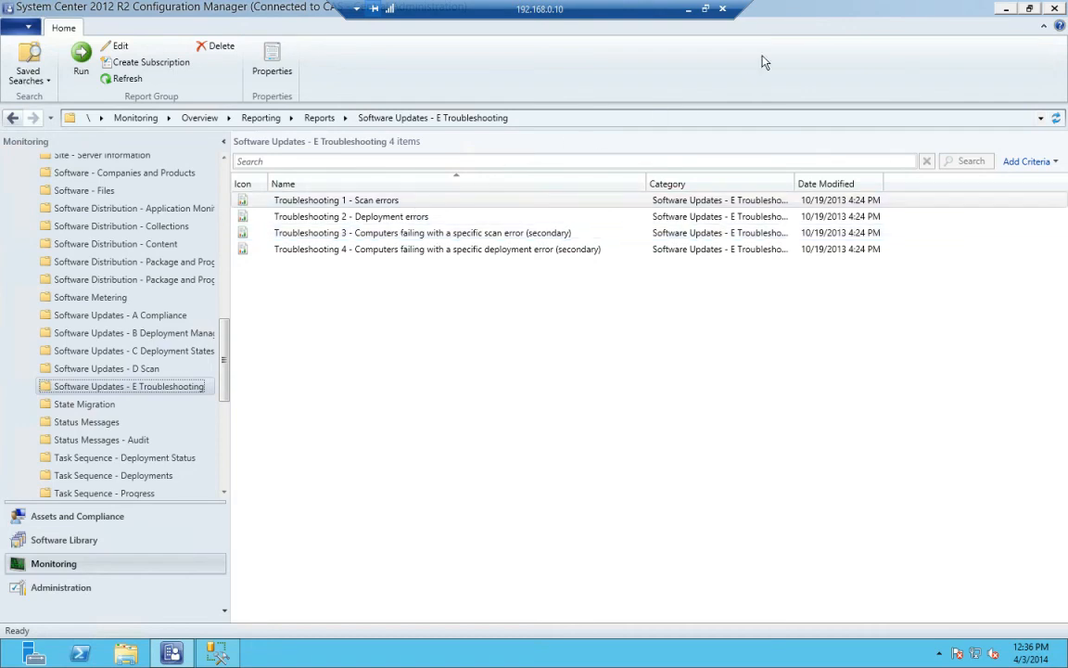
double_click(585, 11)
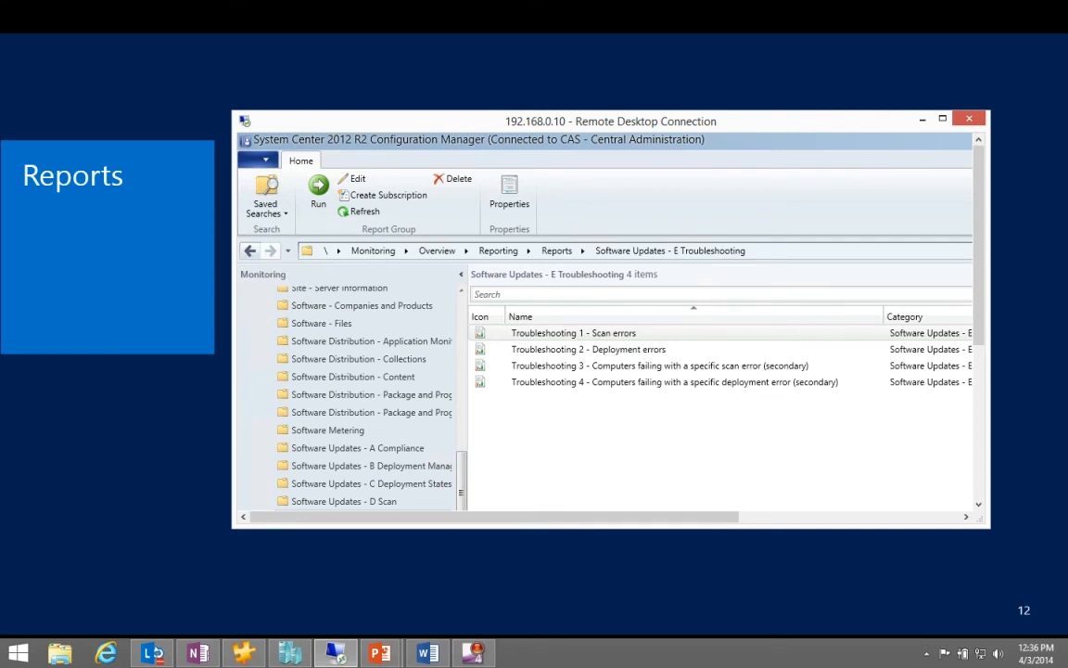
drag(586, 126, 1067, 351)
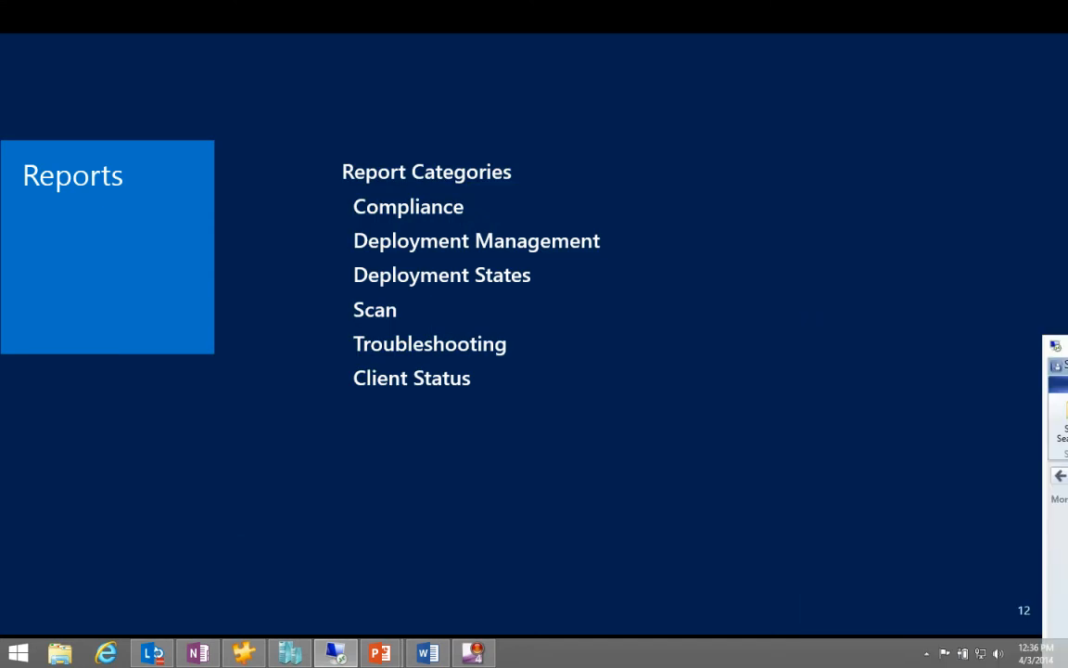
click(925, 378)
click(808, 385)
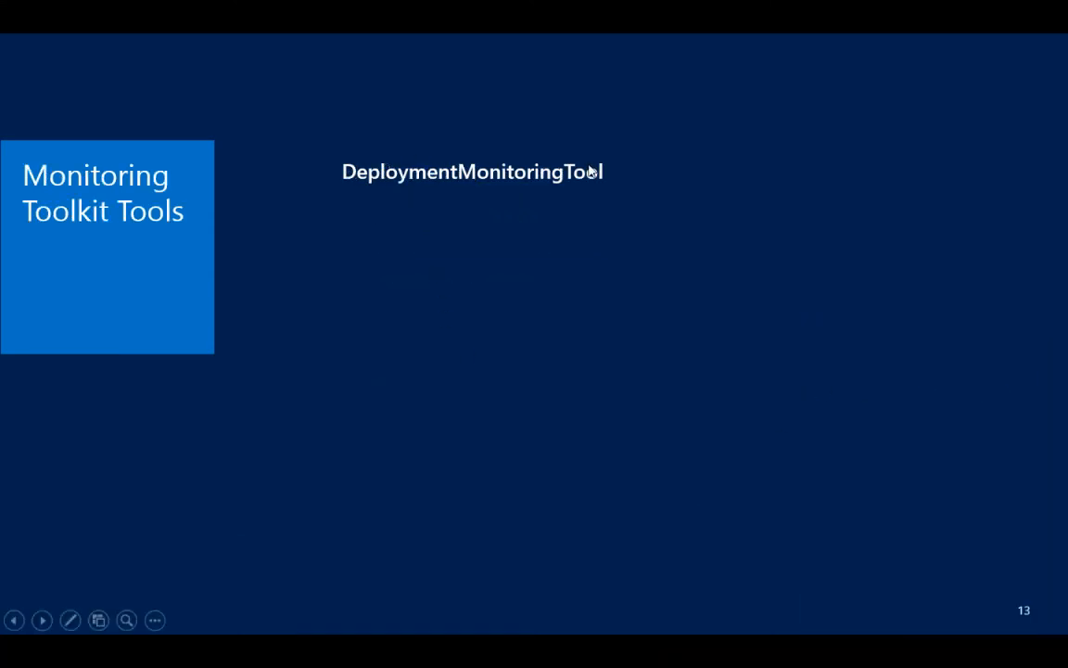
Step: Switch back to the Remote Desktop session and restore it to full screen
key(alt+Tab)
drag(1030, 304, 414, 180)
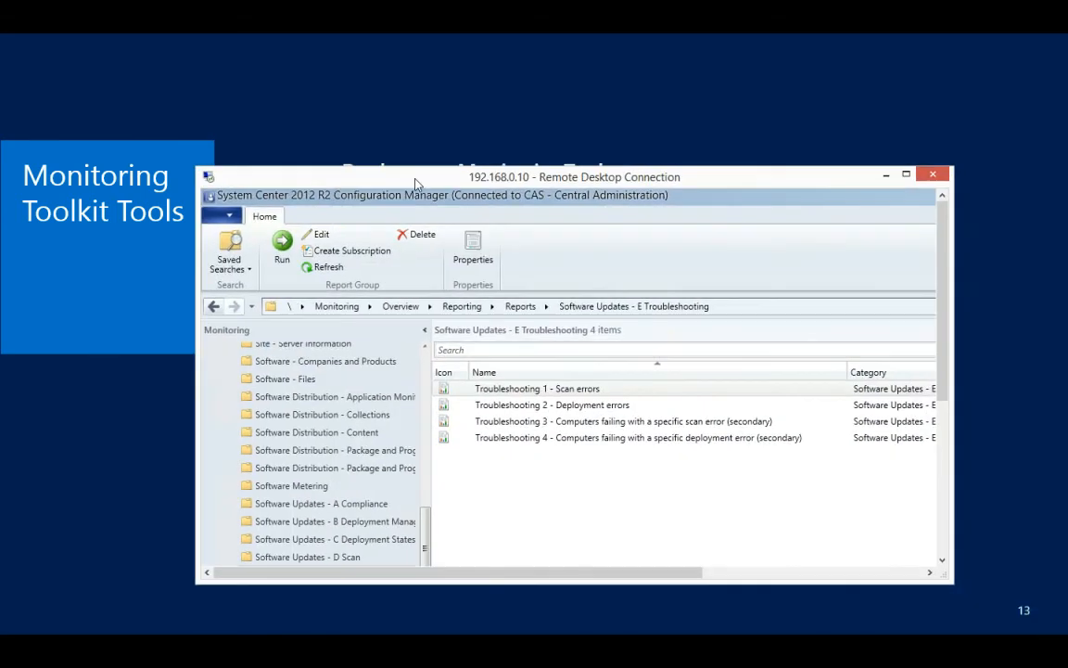
double_click(414, 180)
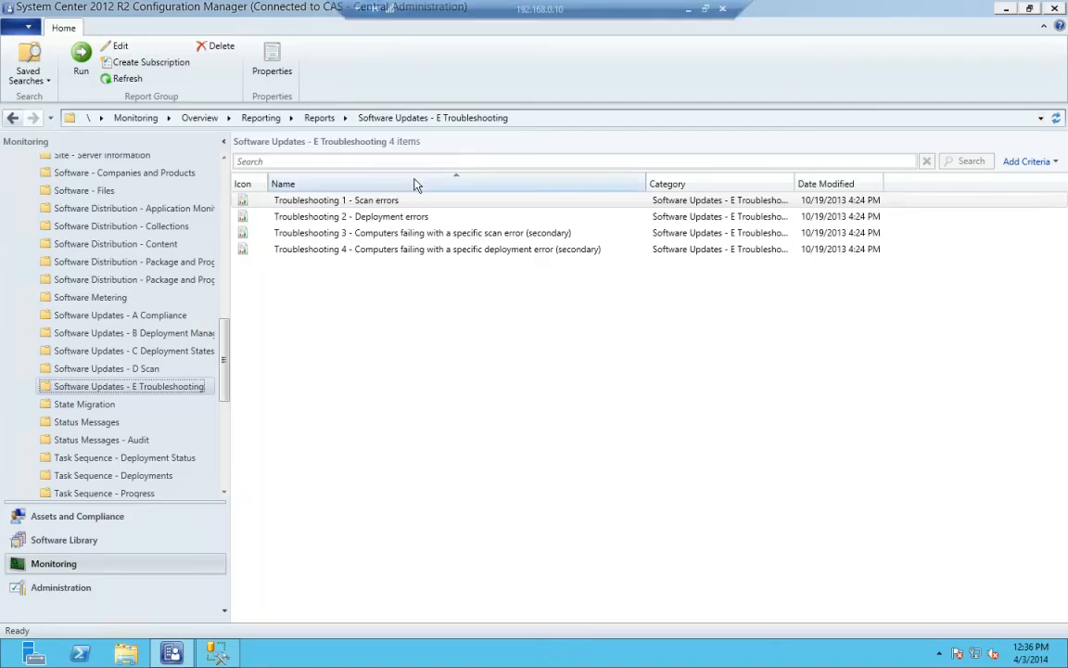
Step: Start DeploymentMonitoringTool.exe from the ClientTools folder of ConfigMgr 2012 Toolkit R2 in C:\Program Files (x86)
click(126, 653)
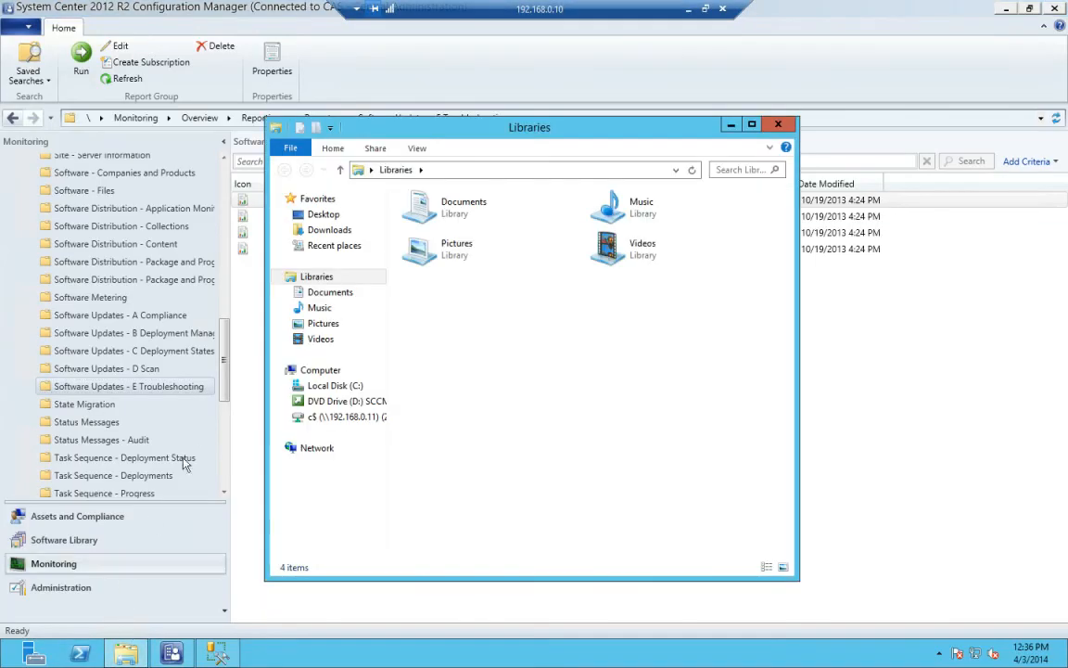
click(320, 386)
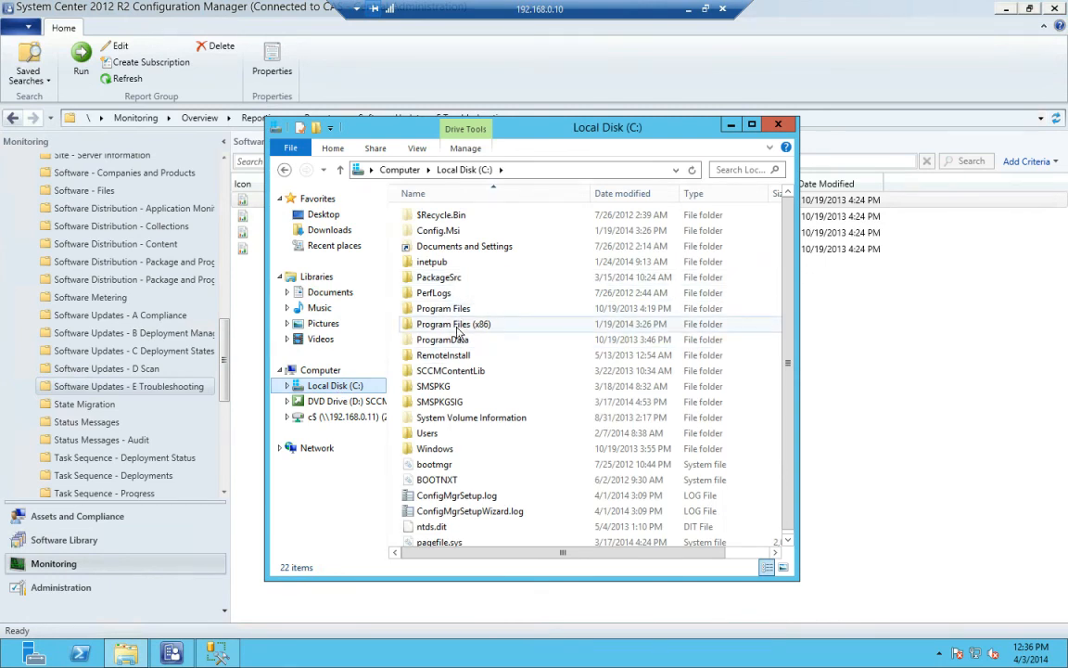
double_click(456, 325)
double_click(450, 246)
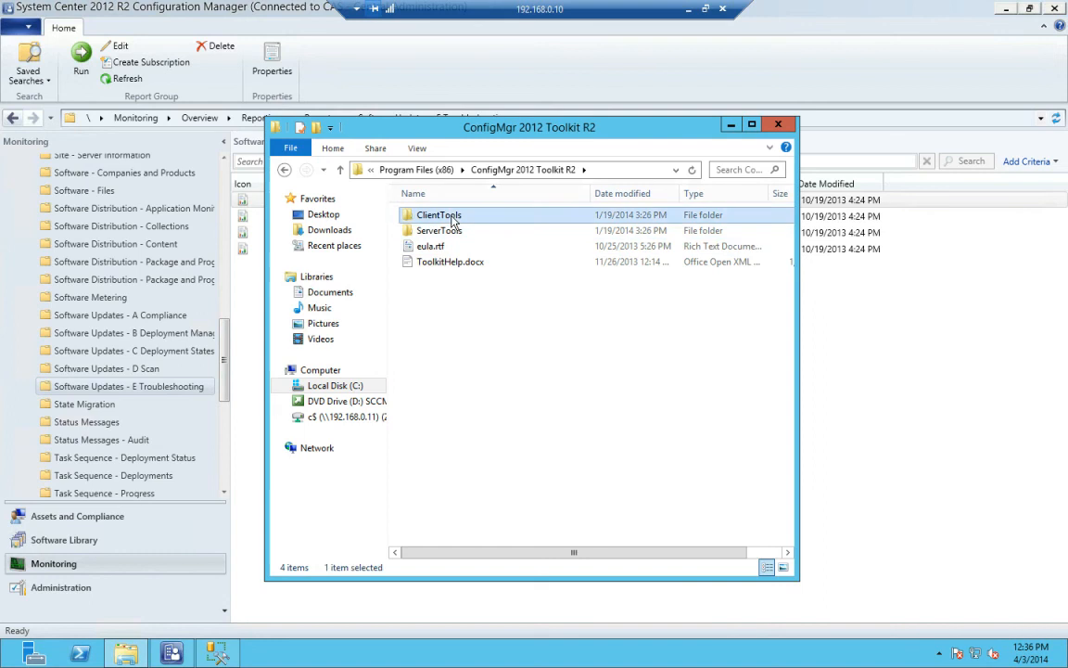
double_click(449, 215)
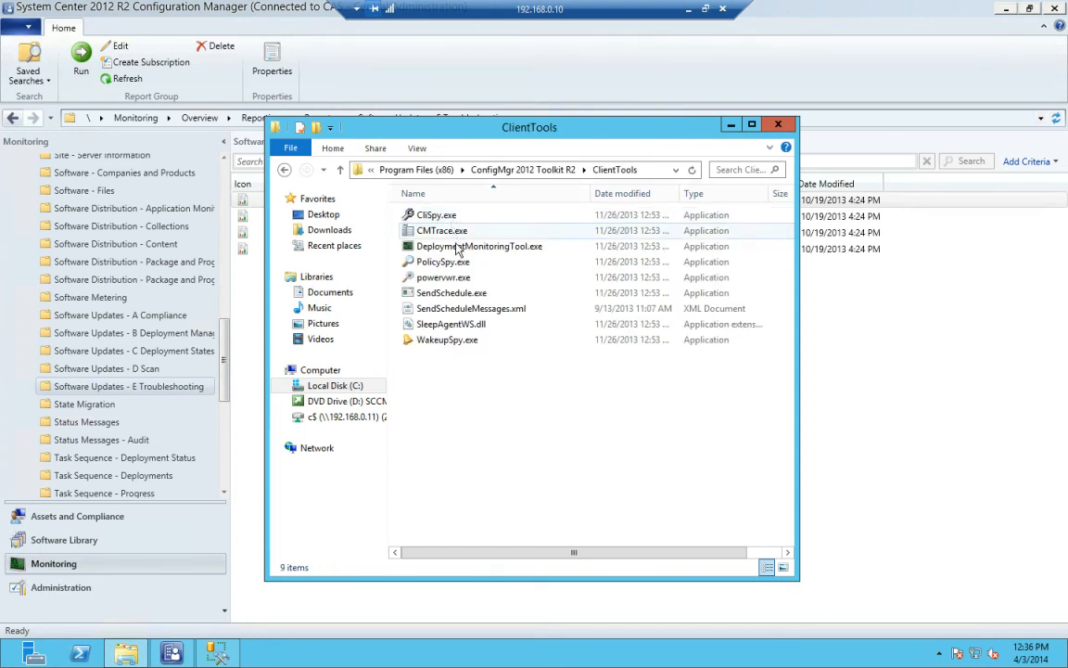
click(457, 248)
double_click(457, 248)
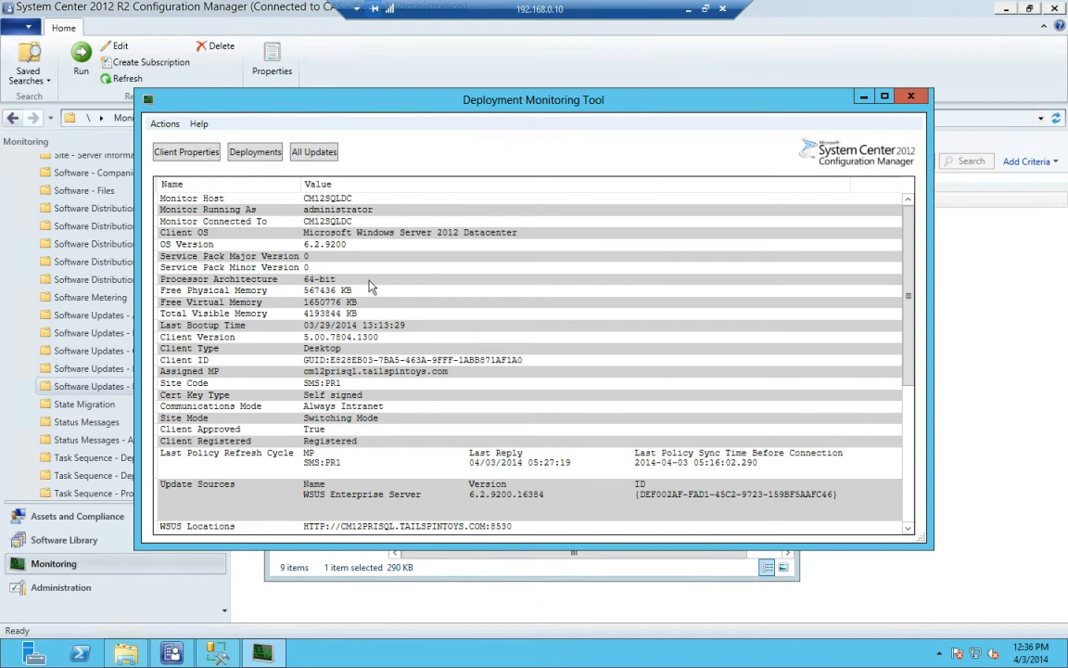
Step: Check the Deployment Monitoring Tool's available actions and view the client's deployments with their deadlines and states
click(166, 124)
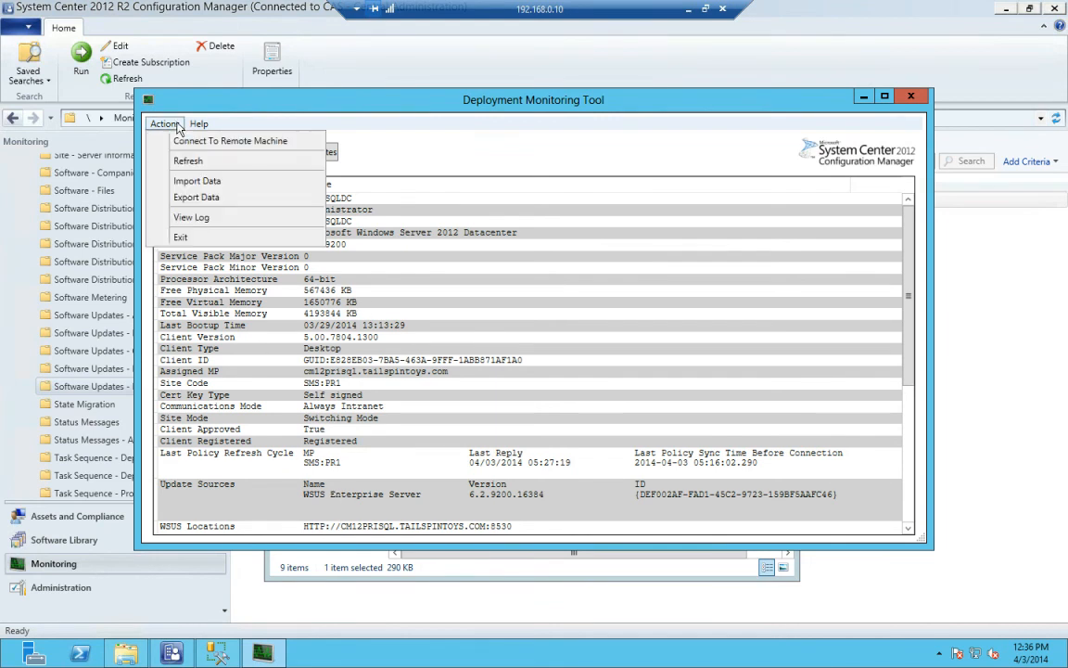
key(Escape)
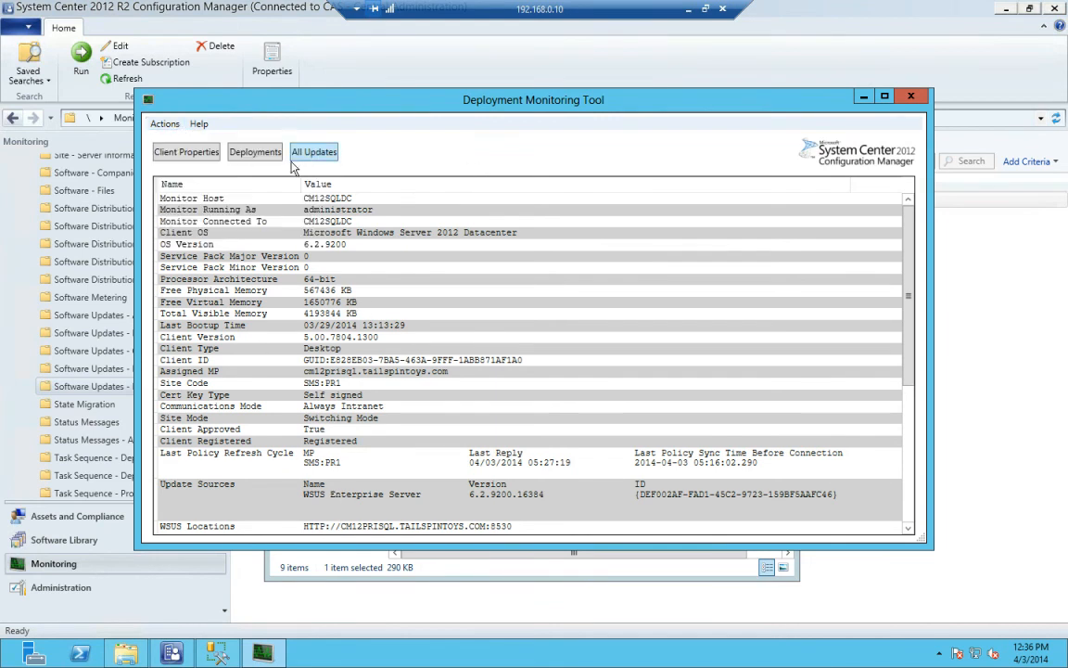
click(247, 150)
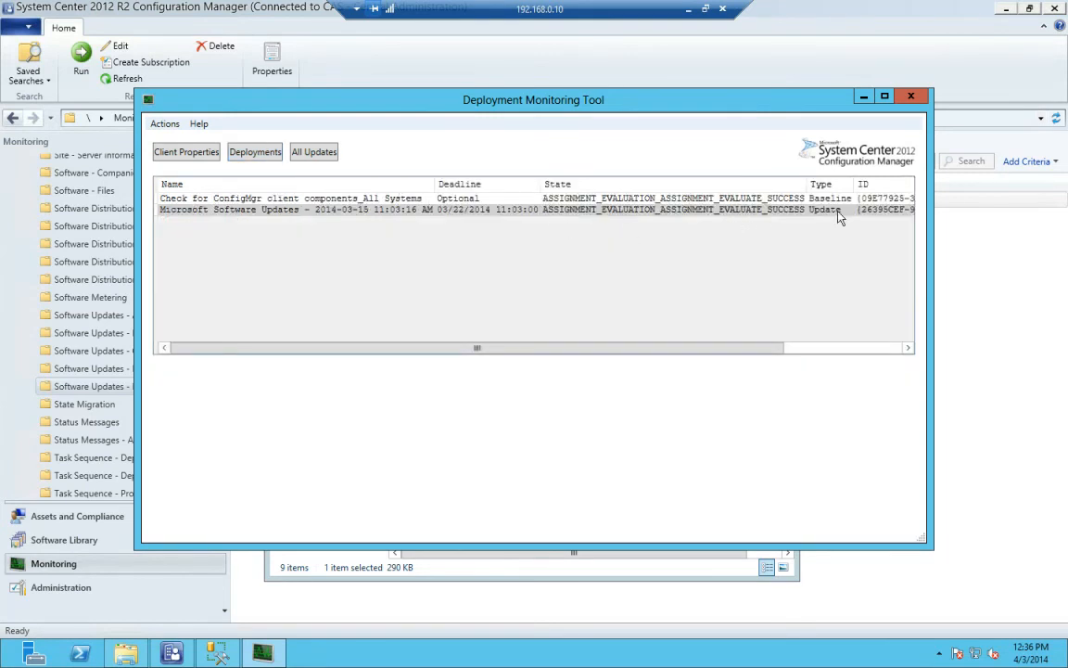
Step: Review the status of all updates on the client, and close the Deployment Monitoring Tool and the ClientTools folder
click(314, 151)
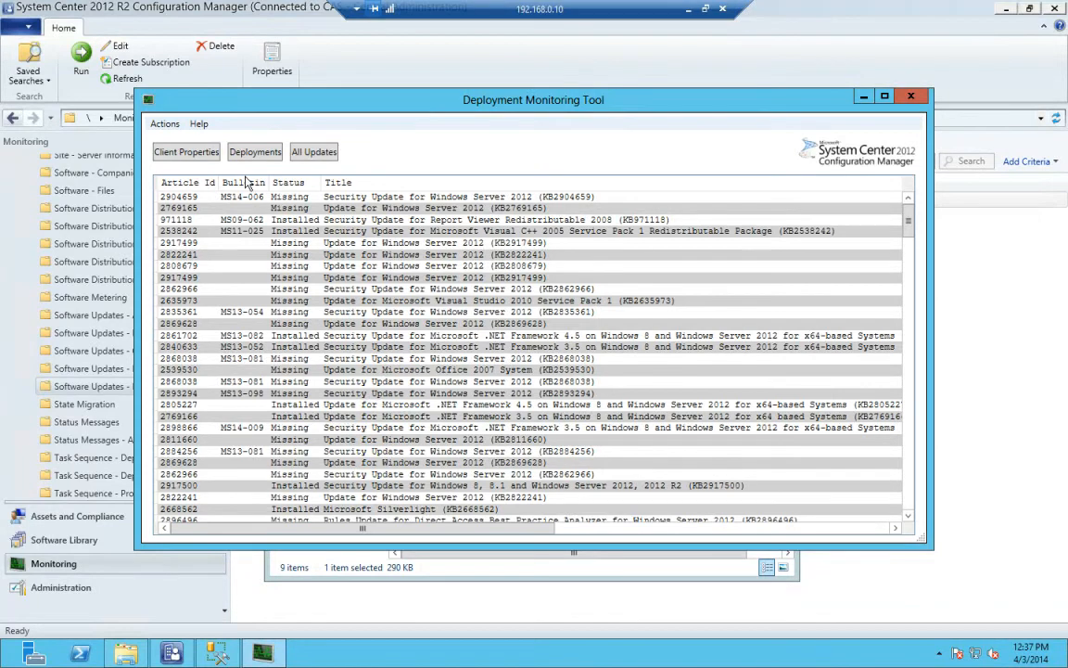
scroll(278, 320, down, 5)
click(308, 339)
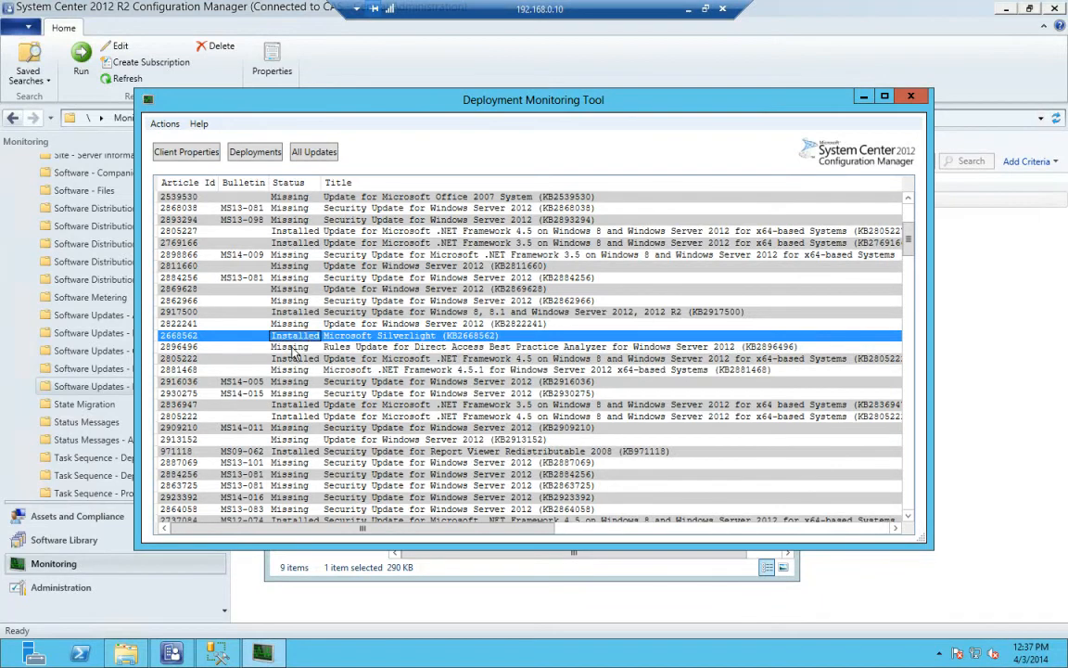
click(910, 96)
click(702, 112)
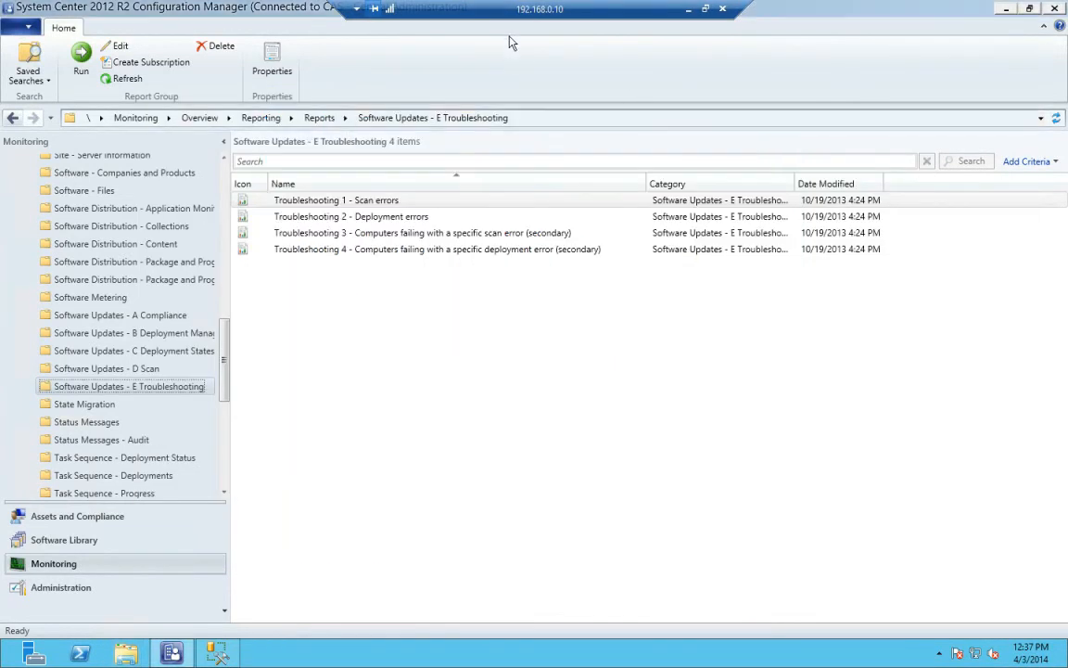
Step: Move the Remote Desktop session out of the way and advance the PowerPoint slideshow to the Questions? slide
double_click(516, 16)
drag(581, 176, 1067, 538)
click(683, 477)
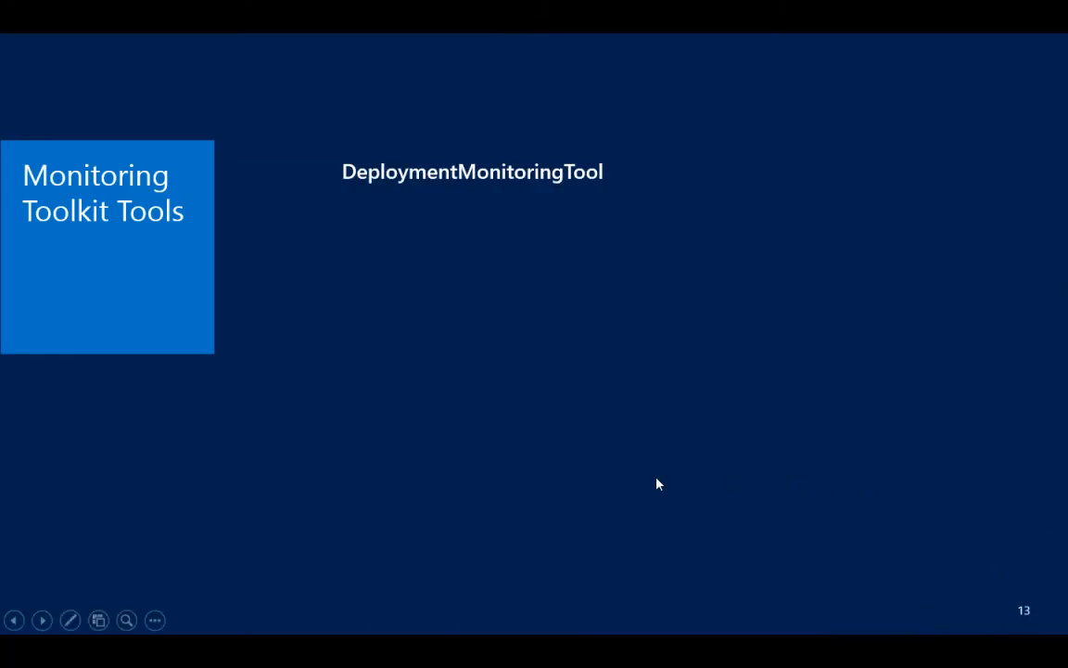
click(638, 479)
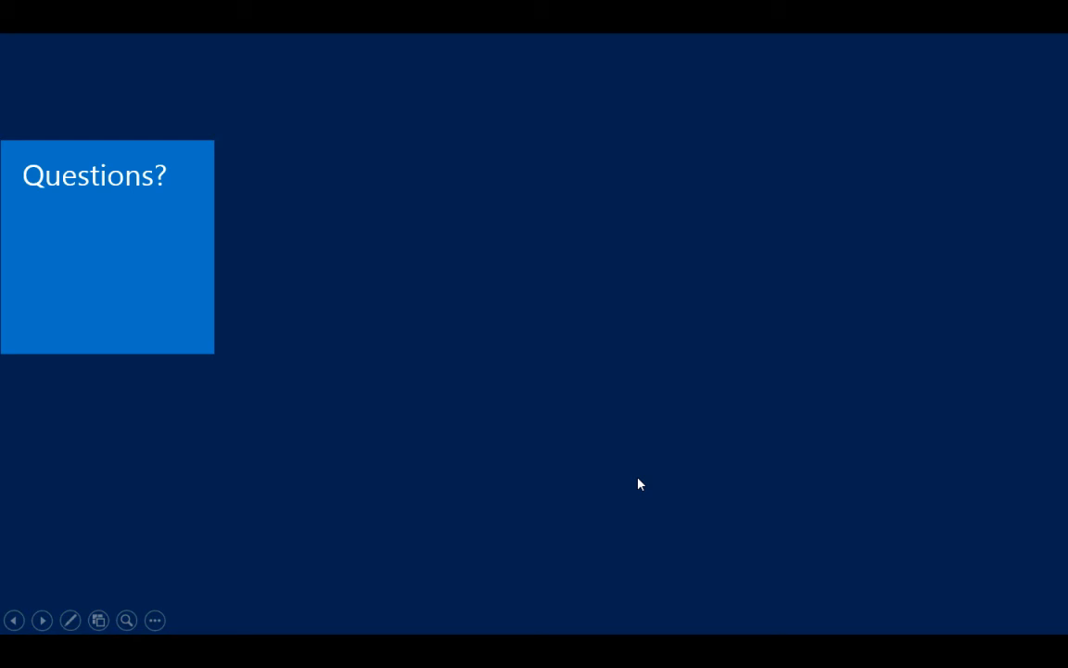